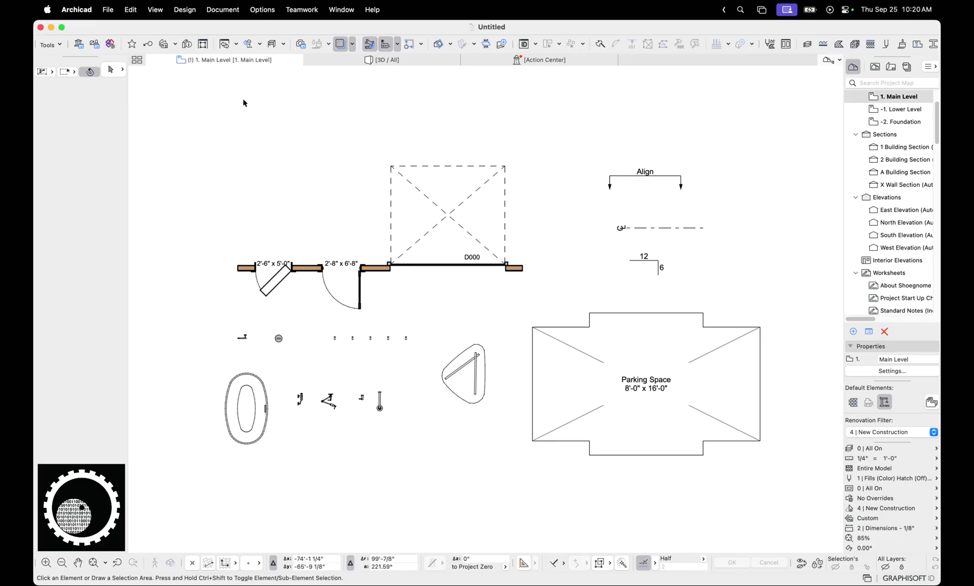
# Step: Open the Library Manager and review the libraries loaded in the project
pyautogui.click(108, 9)
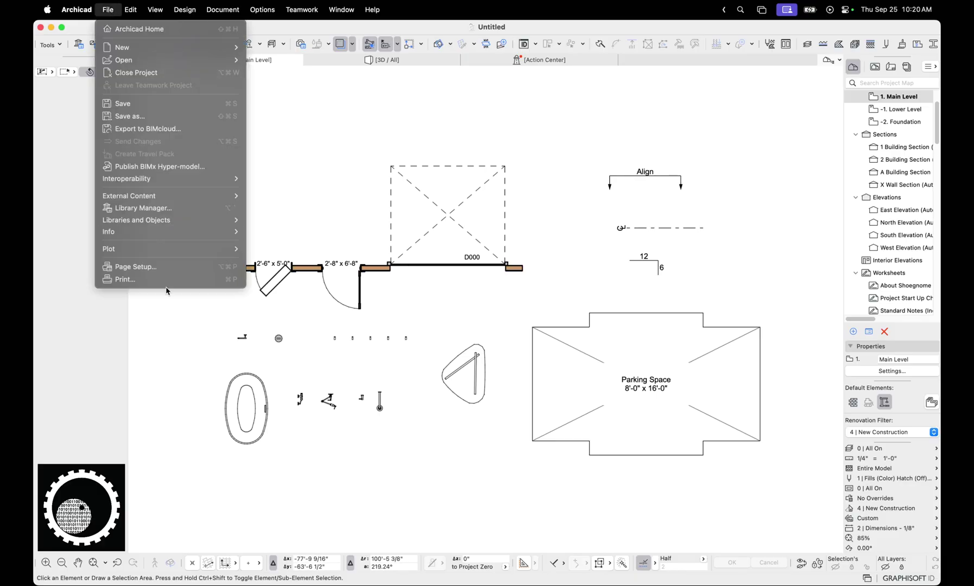
pyautogui.moveTo(171, 220)
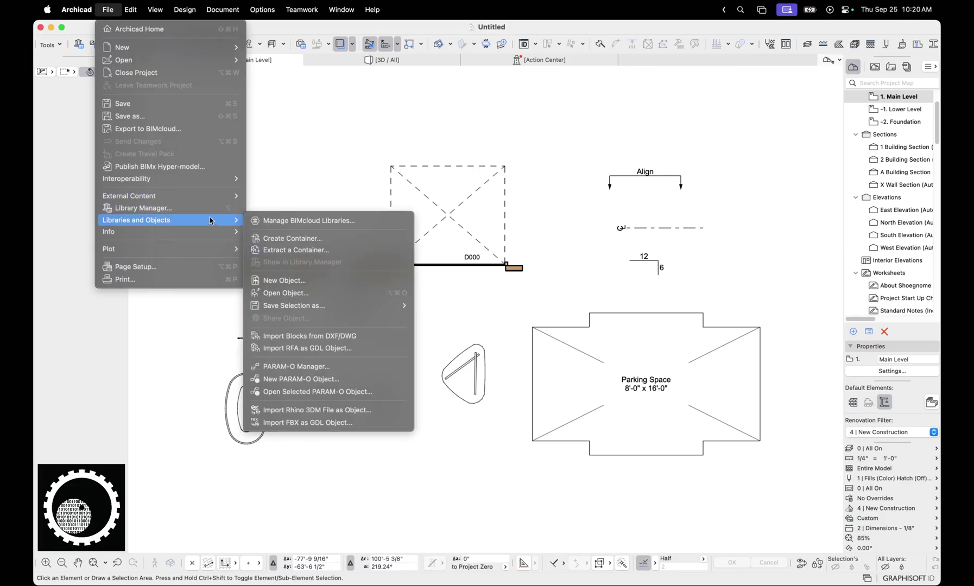
pyautogui.click(185, 208)
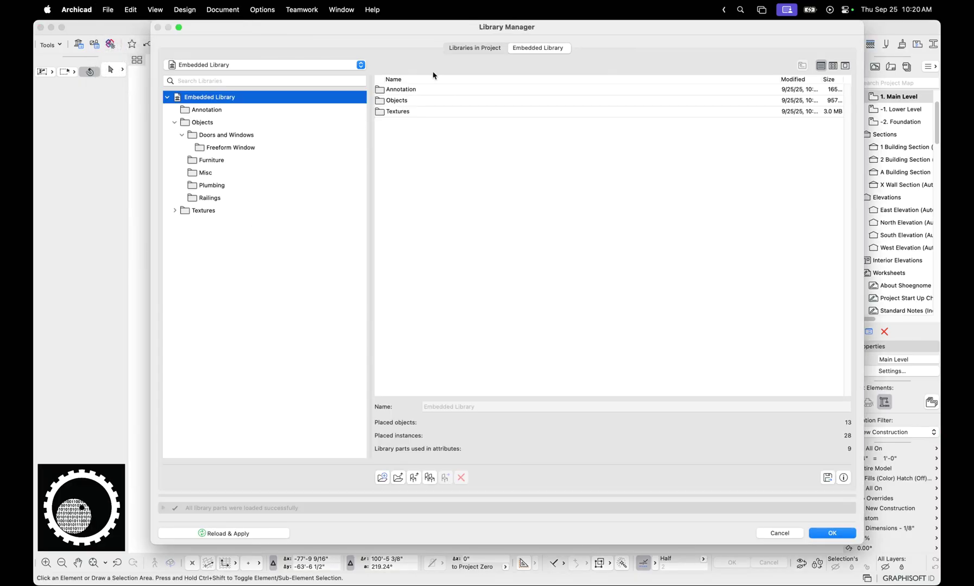
pyautogui.click(464, 50)
pyautogui.scroll(-5, 387, 272)
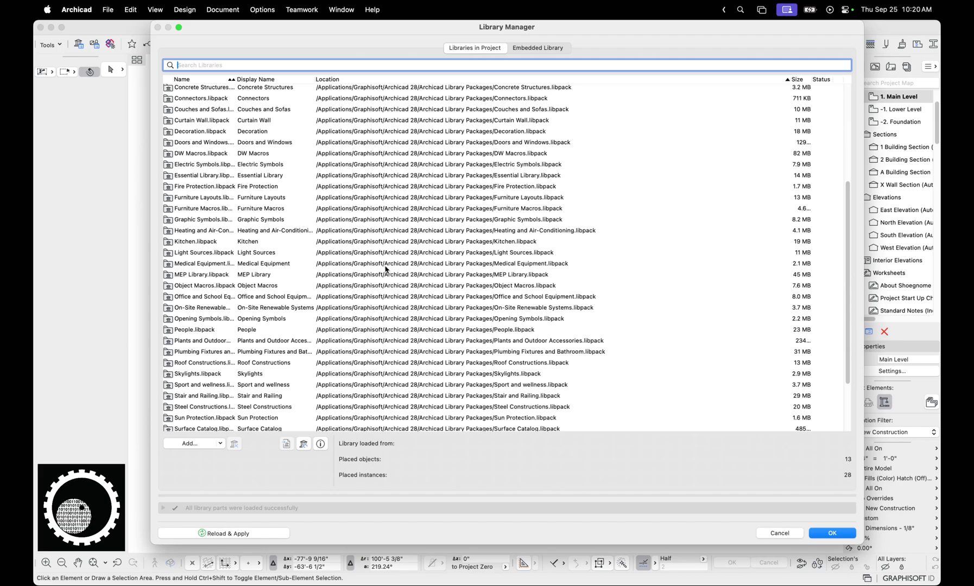
pyautogui.scroll(5, 392, 265)
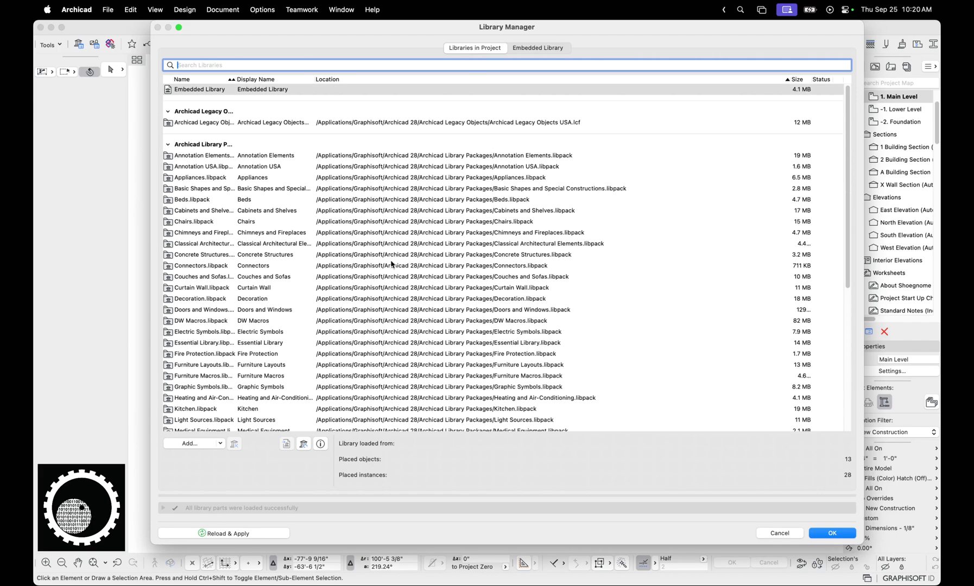
# Step: Inspect the Archicad Legacy Objects and Embedded Library entries, then browse the embedded library's folders
pyautogui.click(220, 123)
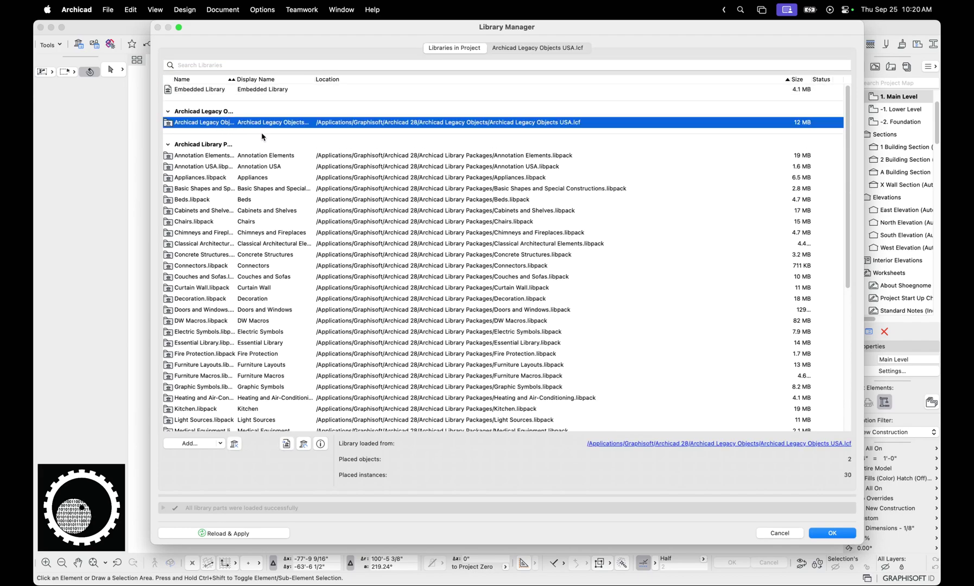
pyautogui.click(287, 91)
pyautogui.click(536, 50)
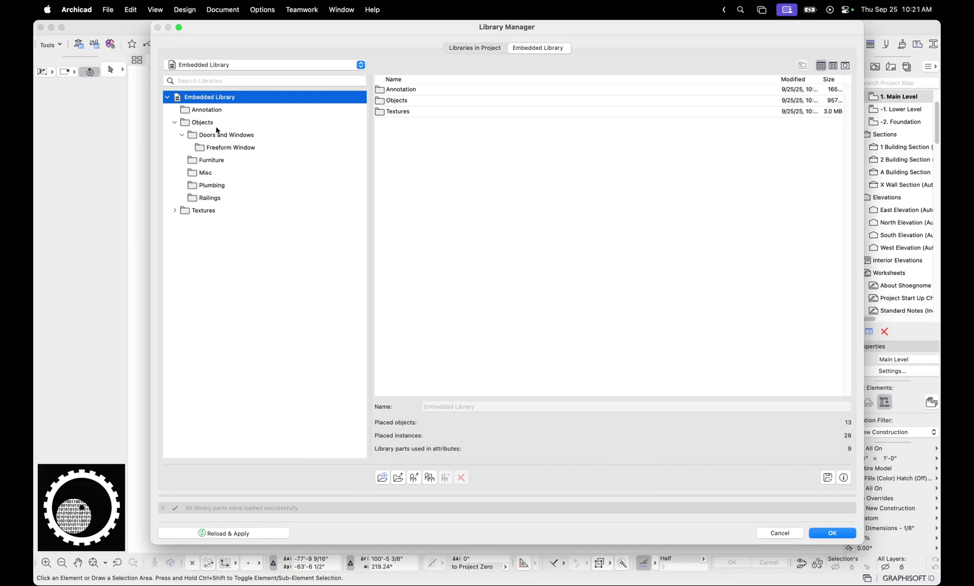
# Step: Browse the Annotation and Objects folders and the Masonry and Metal texture subfolders
pyautogui.click(174, 211)
pyautogui.click(209, 111)
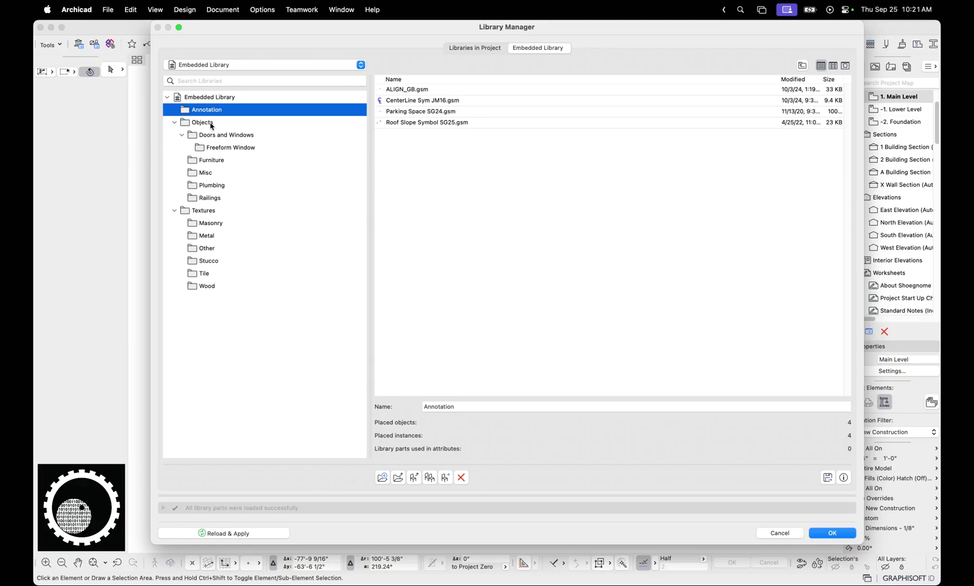
pyautogui.click(209, 124)
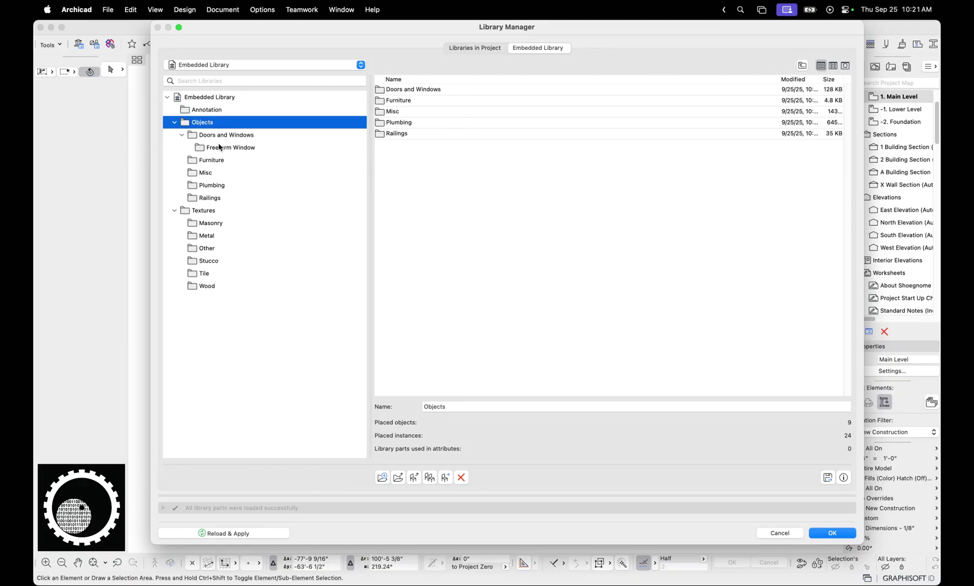
pyautogui.click(205, 214)
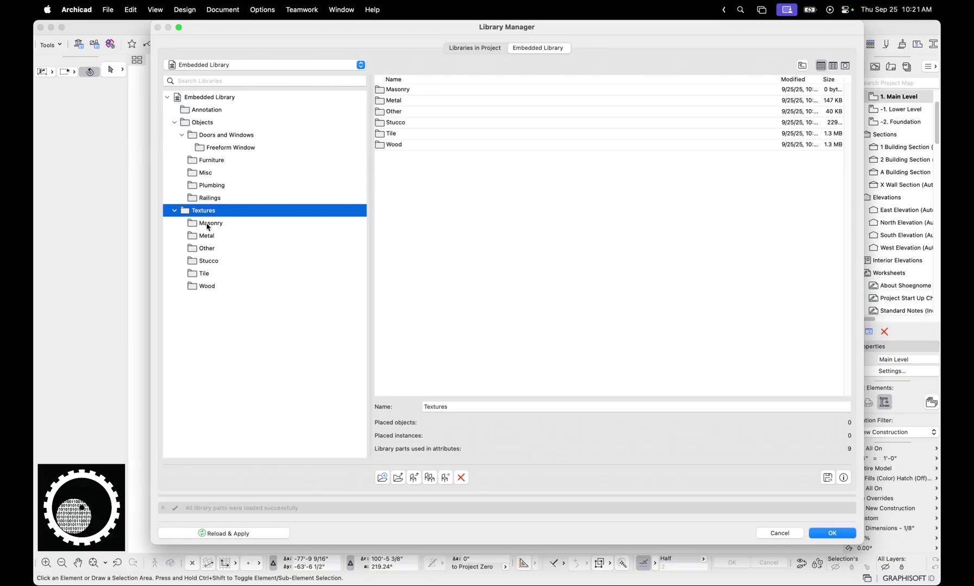
pyautogui.click(209, 226)
pyautogui.click(221, 237)
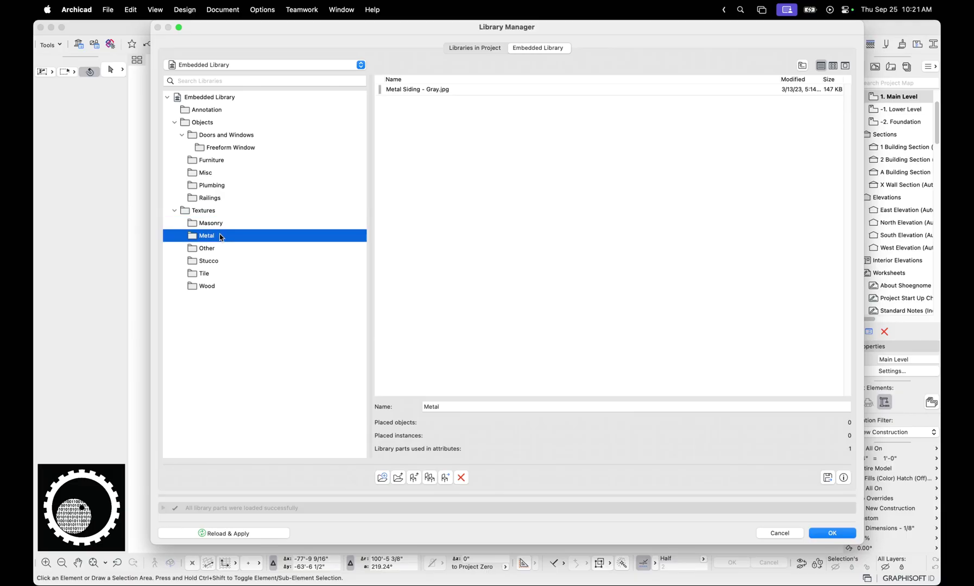
# Step: Inspect the Tile - Subway (1_2 offset), Stucco, Other and Metal textures, then cancel the Library Manager
pyautogui.press('Down')
pyautogui.press('Down')
pyautogui.press('Down')
pyautogui.press('Down')
pyautogui.press('Up')
pyautogui.click(419, 188)
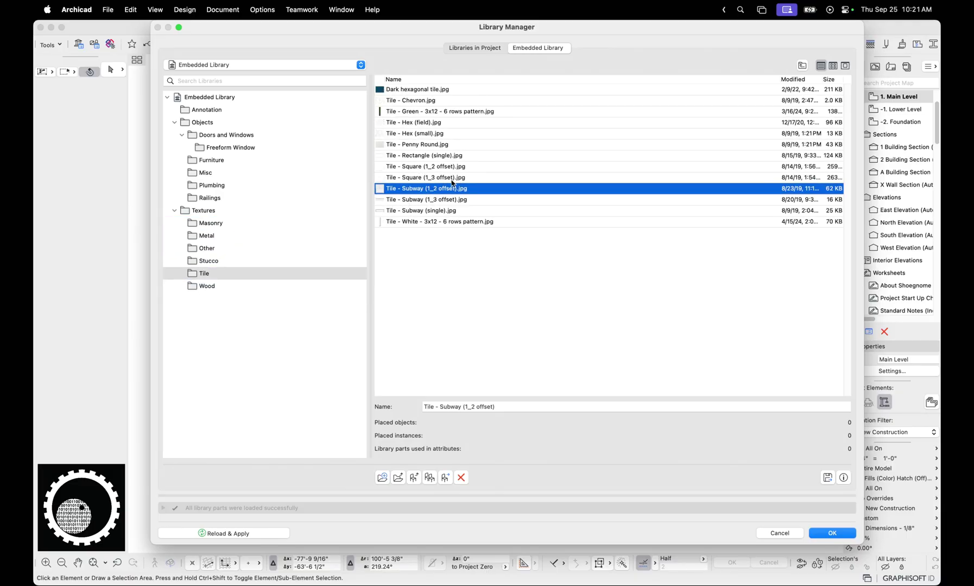
pyautogui.click(208, 262)
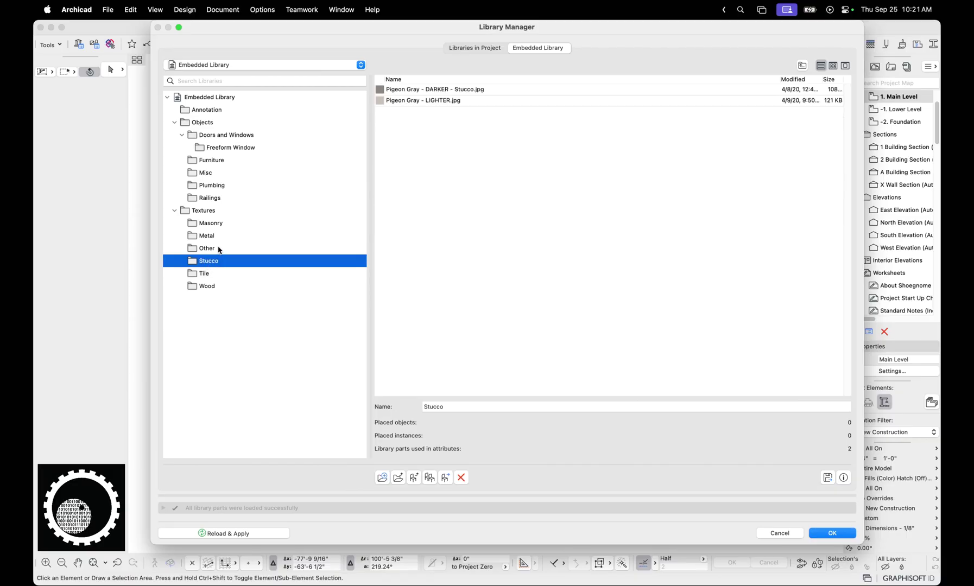
pyautogui.click(211, 250)
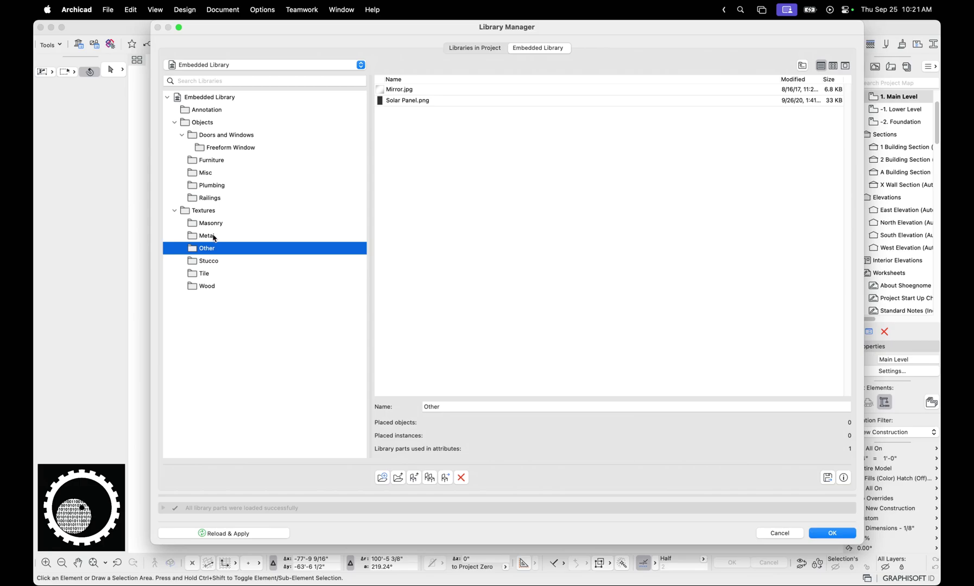
pyautogui.click(213, 238)
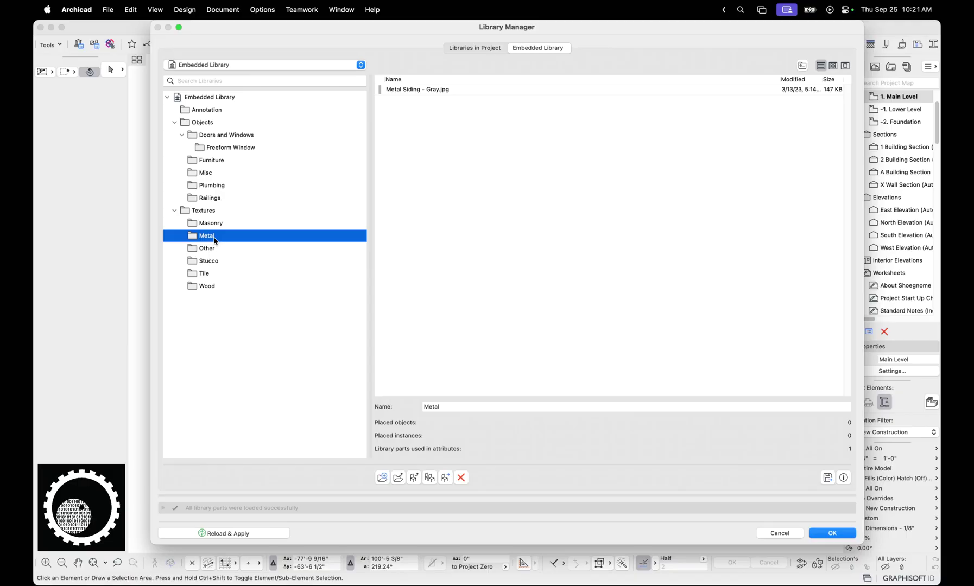
pyautogui.click(212, 224)
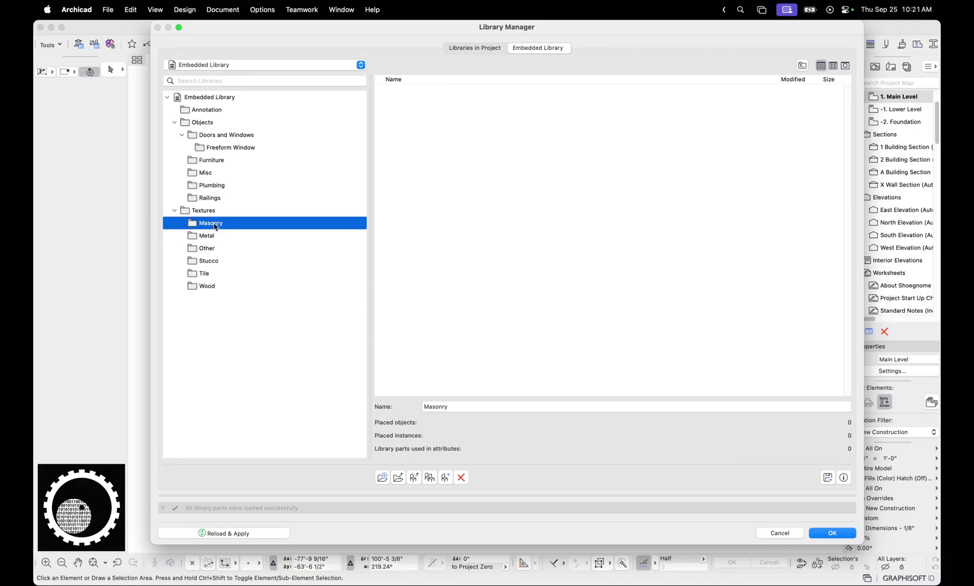
pyautogui.click(778, 532)
pyautogui.scroll(3, 369, 388)
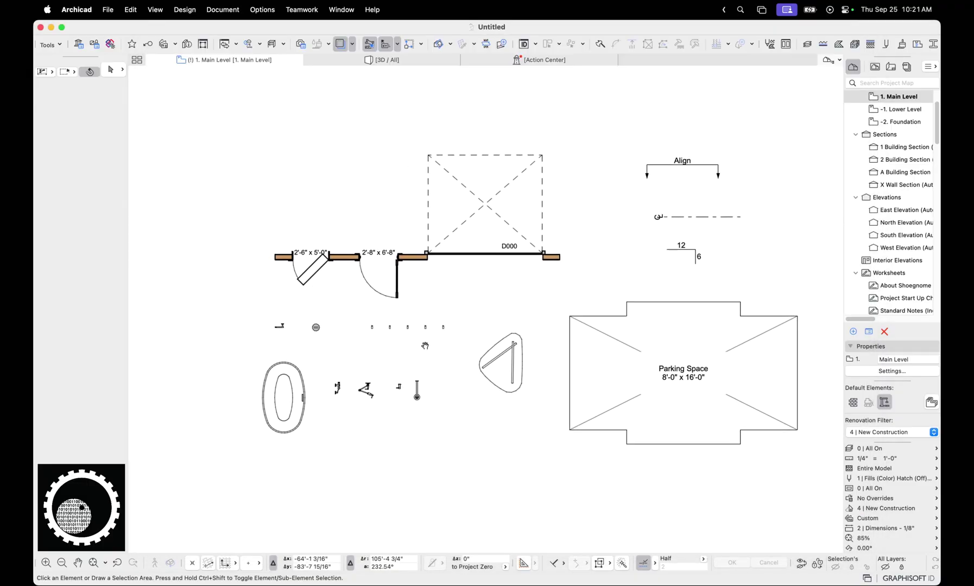
pyautogui.scroll(2, 371, 397)
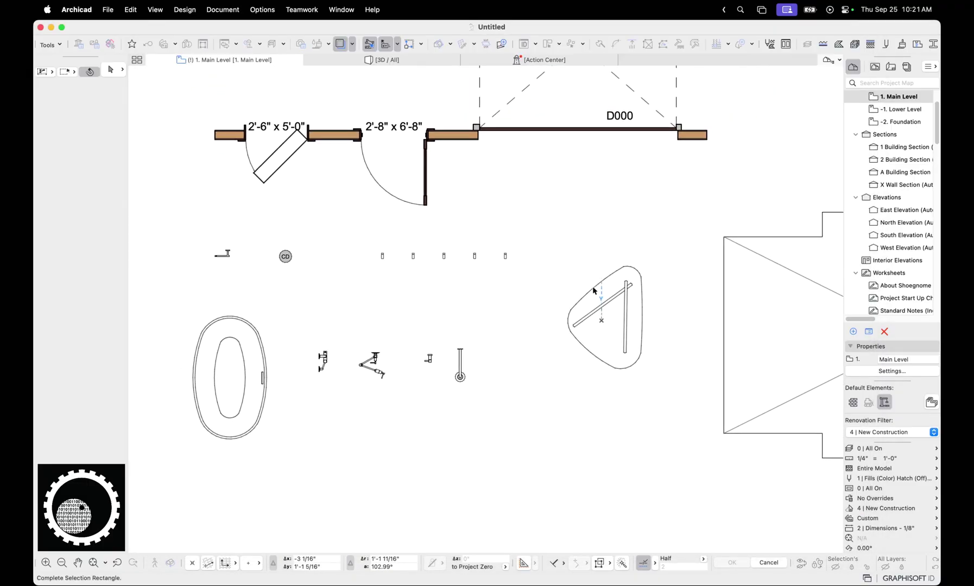
pyautogui.click(587, 278)
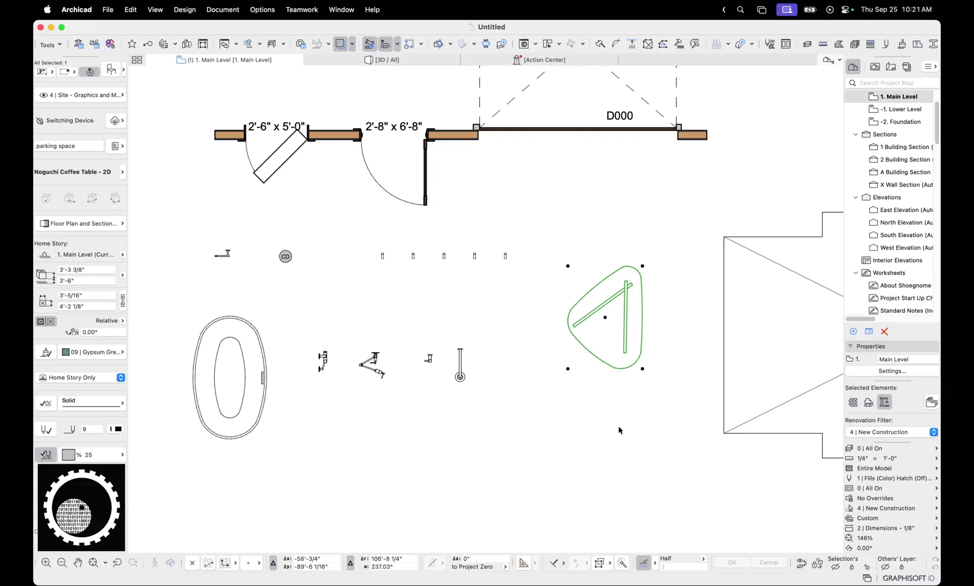
pyautogui.press('super+t')
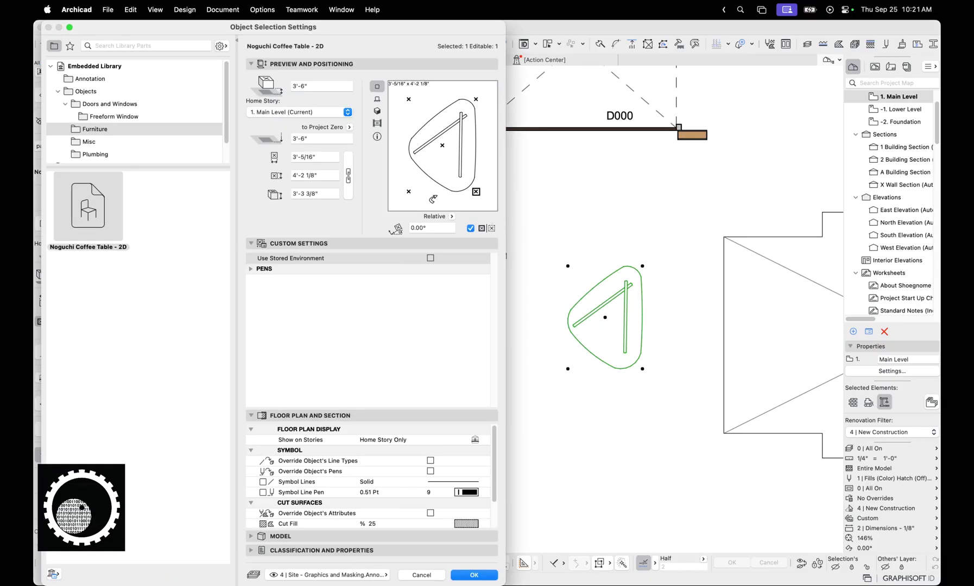
pyautogui.click(378, 99)
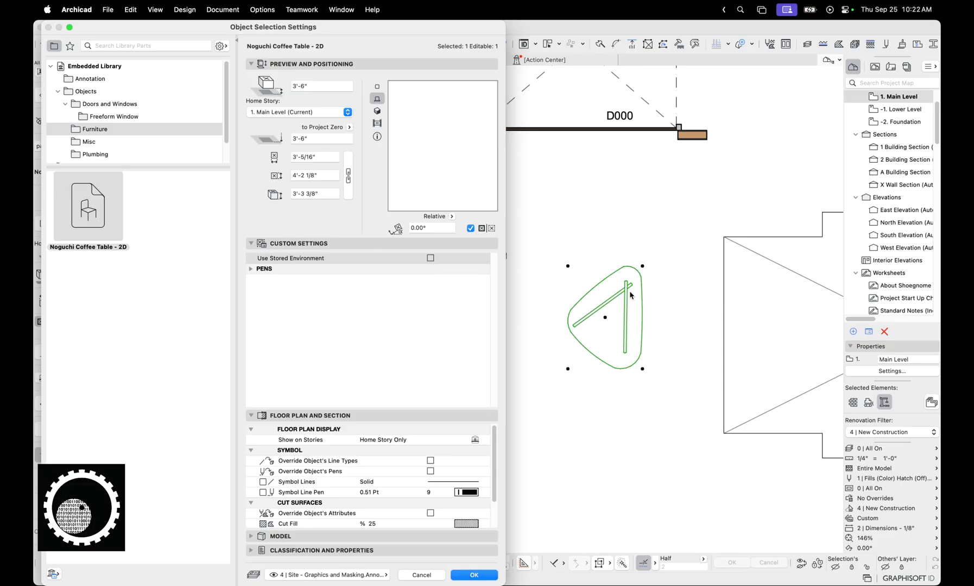
pyautogui.press('Escape')
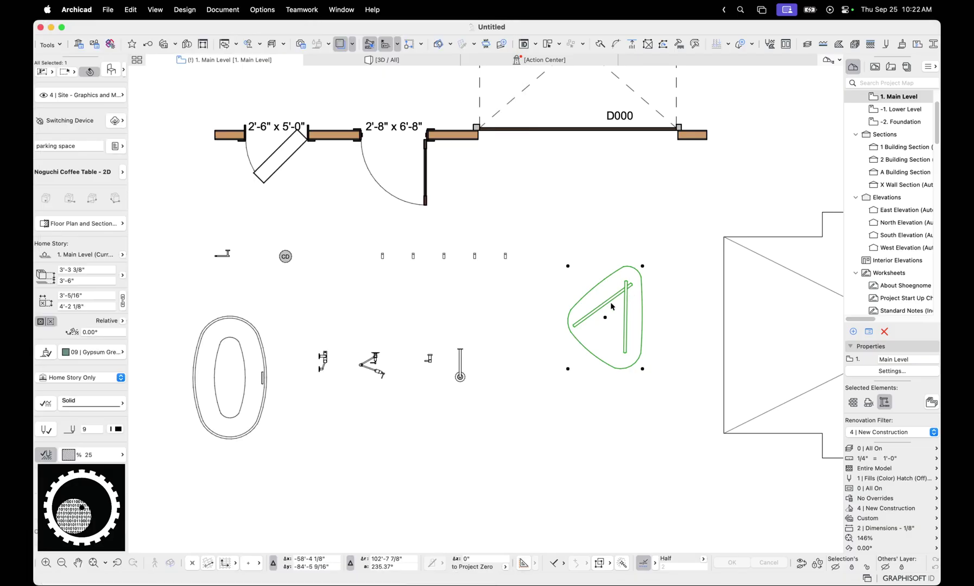
pyautogui.hscroll(-3, 608, 306)
pyautogui.click(490, 229)
pyautogui.moveTo(490, 228); pyautogui.dragTo(597, 276)
pyautogui.press('super+t')
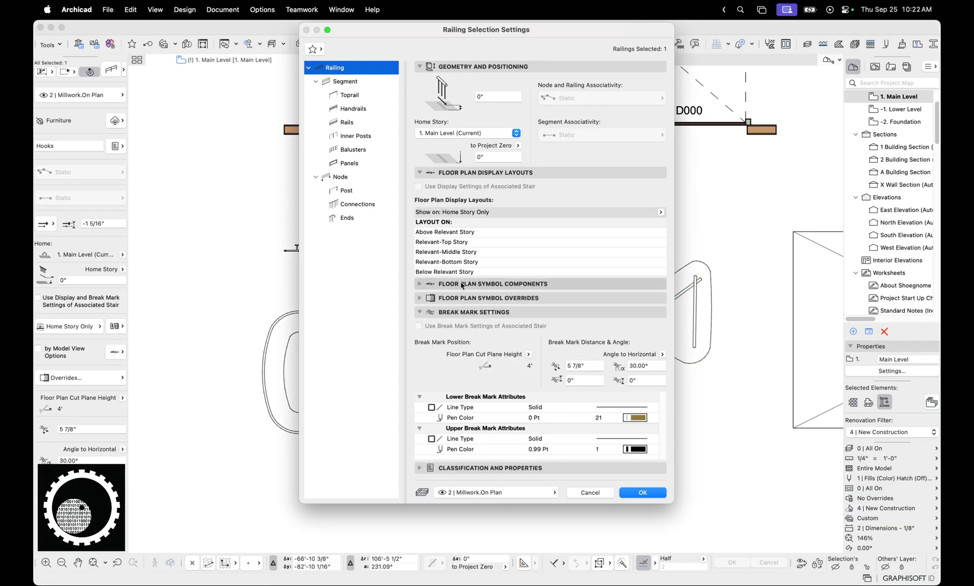
pyautogui.click(351, 81)
pyautogui.click(353, 97)
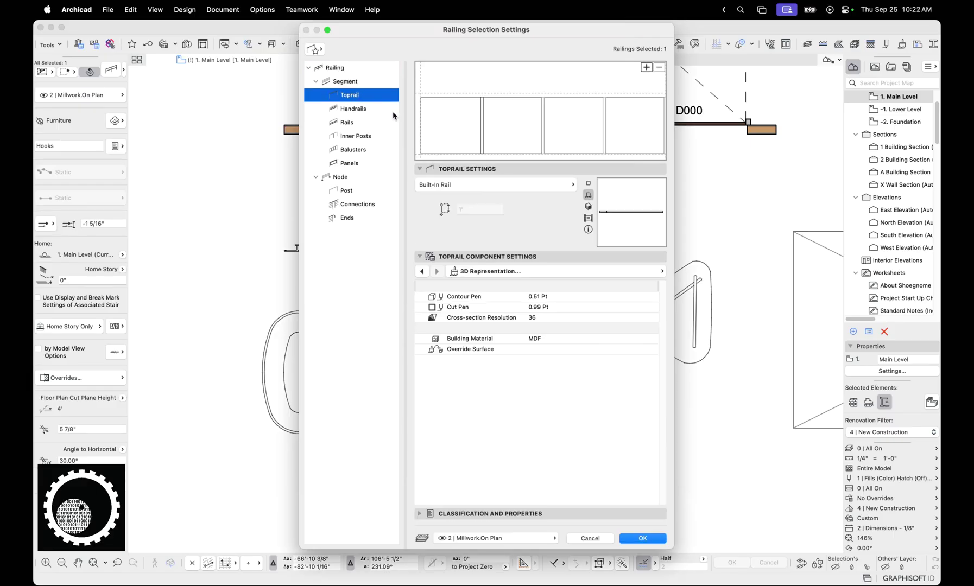
pyautogui.click(483, 130)
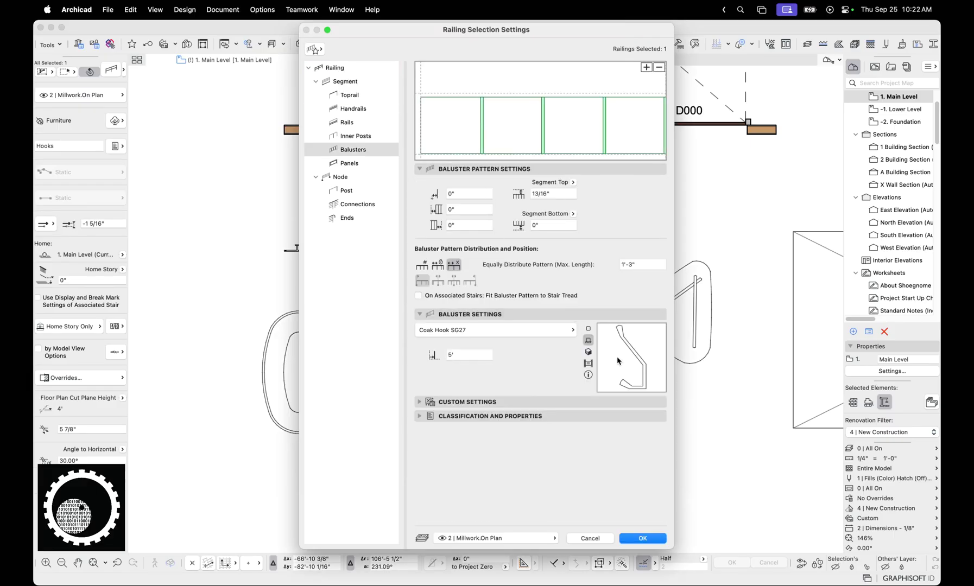
pyautogui.click(562, 332)
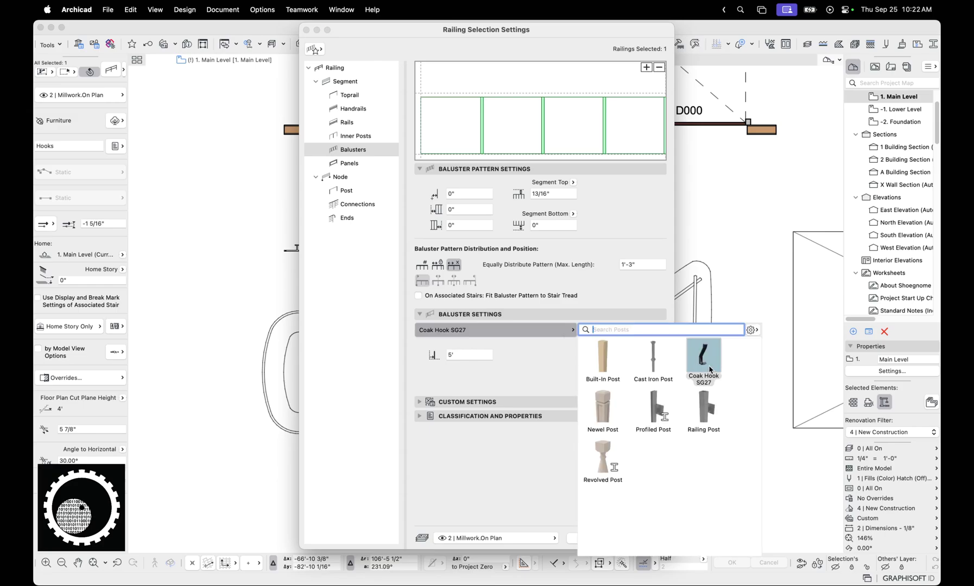
# Step: Cancel the railing settings and draw a new hook railing on the plan
pyautogui.click(551, 356)
pyautogui.press('Escape')
pyautogui.press('Escape')
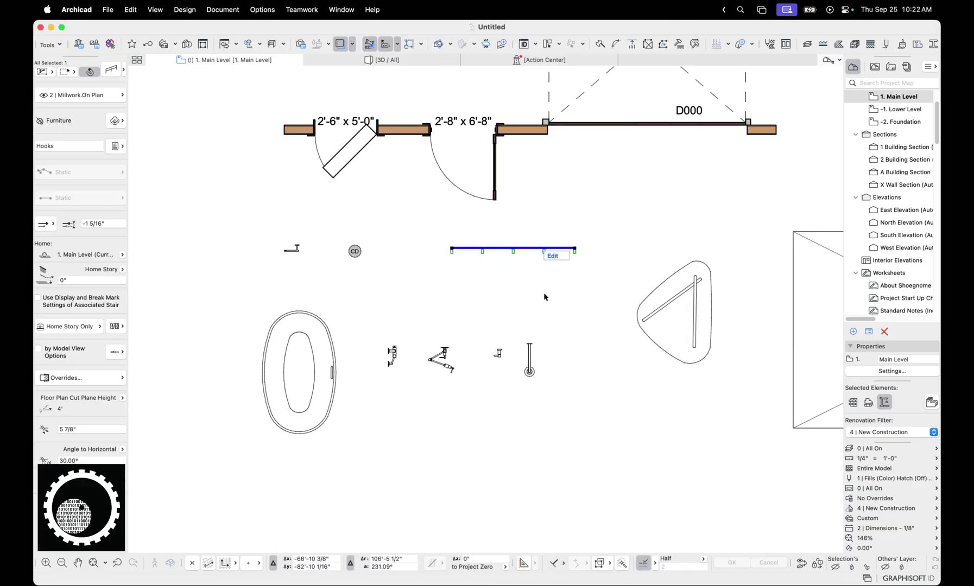
pyautogui.keyDown('alt'); pyautogui.click(514, 250); pyautogui.keyUp('alt')
pyautogui.click(502, 191)
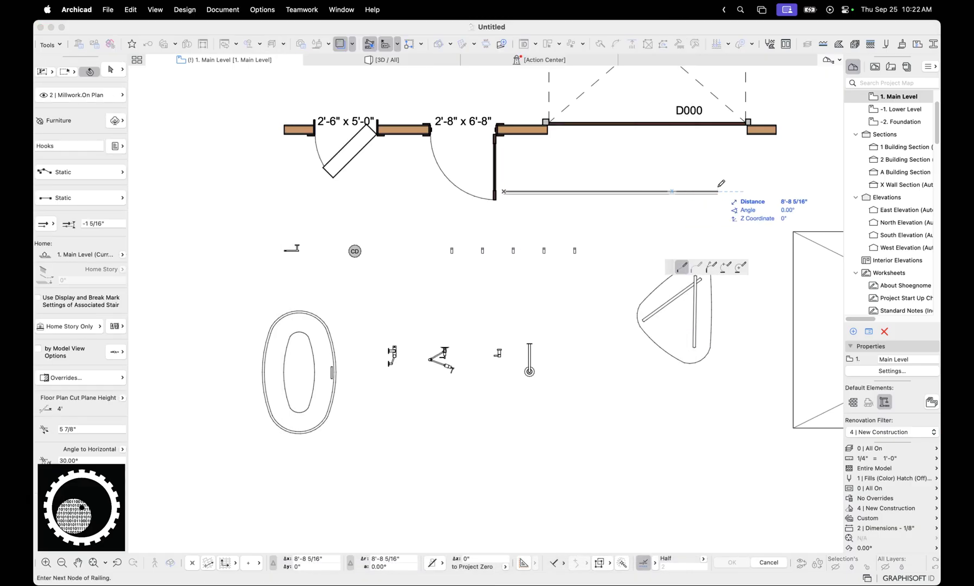
pyautogui.moveTo(732, 193); pyautogui.dragTo(604, 212, button='middle')
pyautogui.doubleClick(728, 212)
pyautogui.press('Escape')
# Step: Review the new hook railing's Segment, Railing and Toprail settings pages
pyautogui.click(520, 212)
pyautogui.press('super+t')
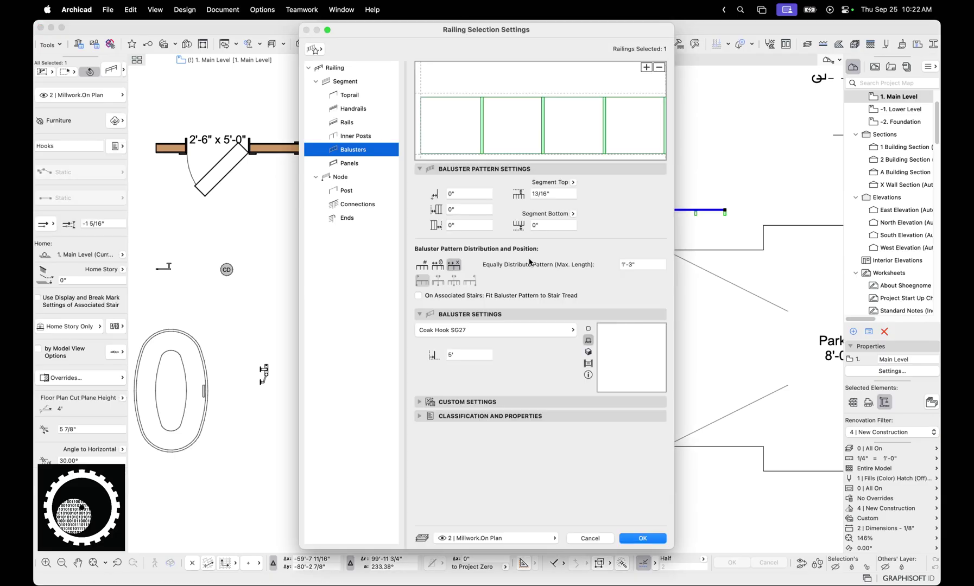
pyautogui.click(482, 107)
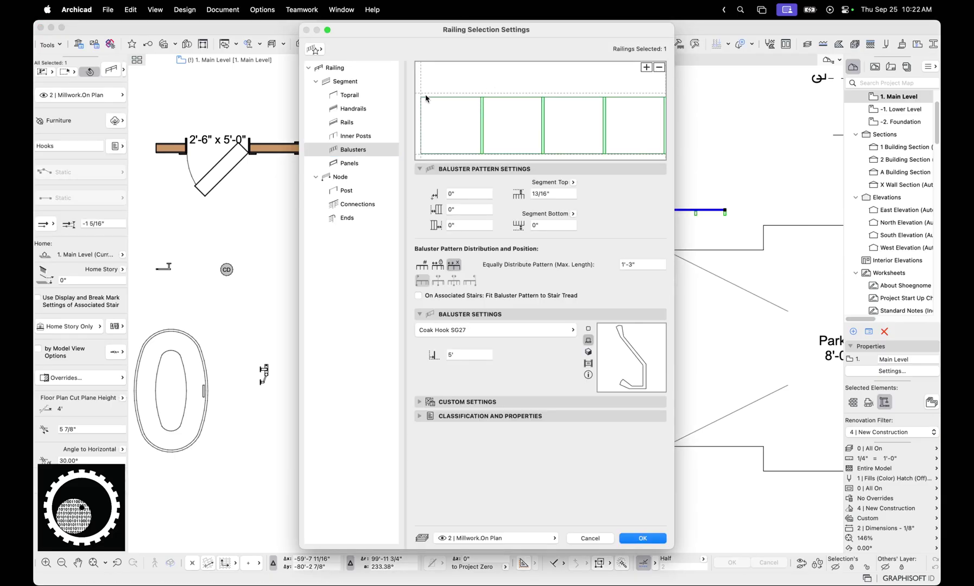
pyautogui.click(343, 83)
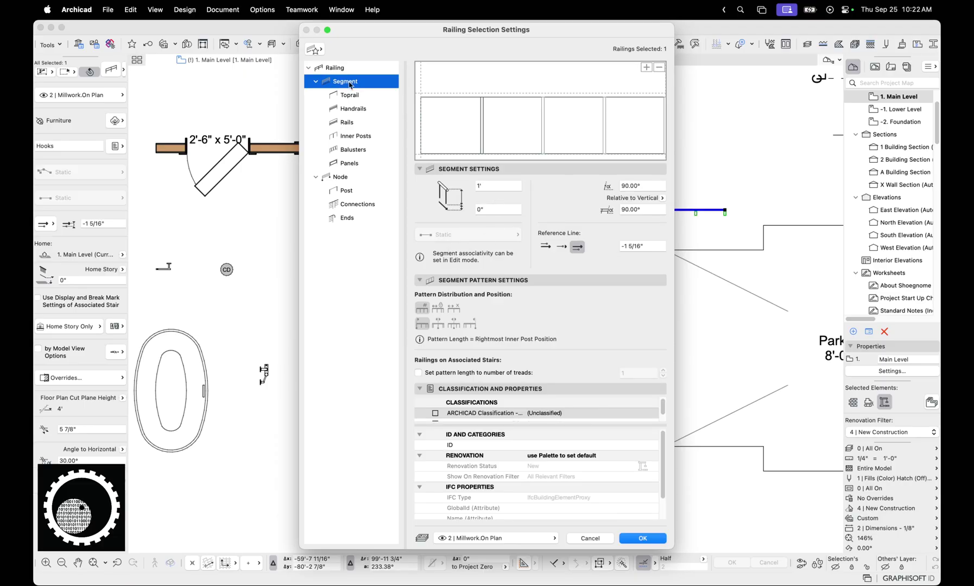
pyautogui.click(342, 68)
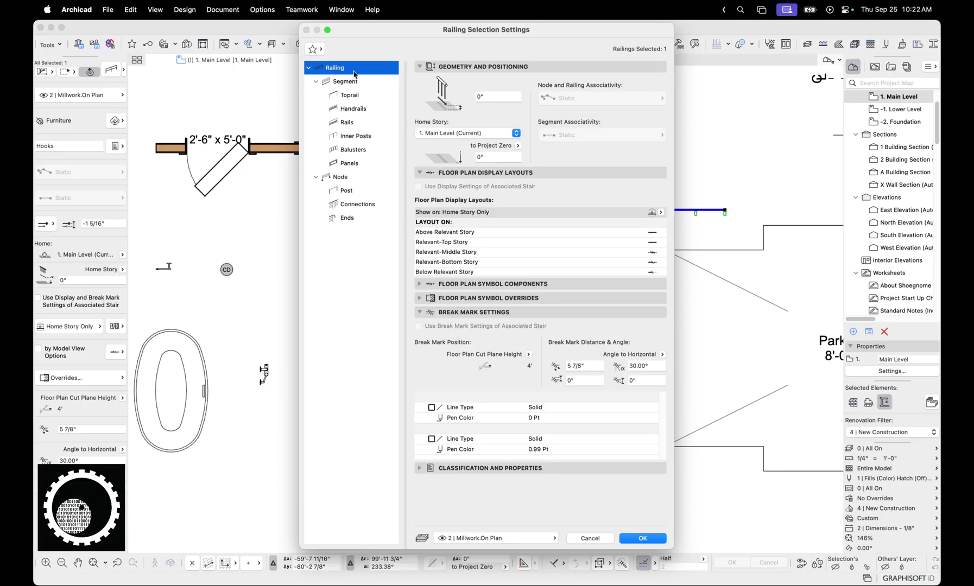
pyautogui.click(347, 93)
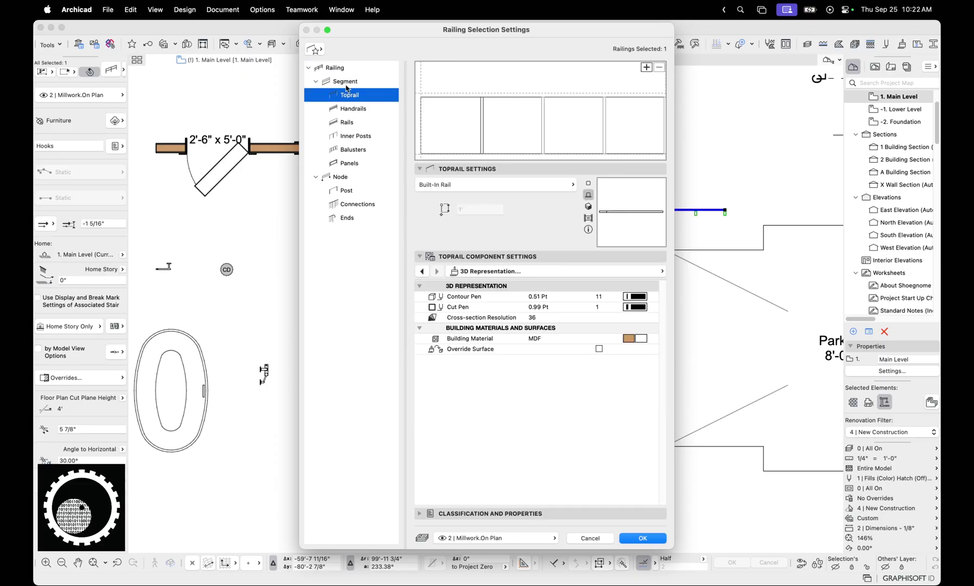
# Step: Set the baluster pattern maximum length to 3 and apply the railing settings
pyautogui.click(482, 120)
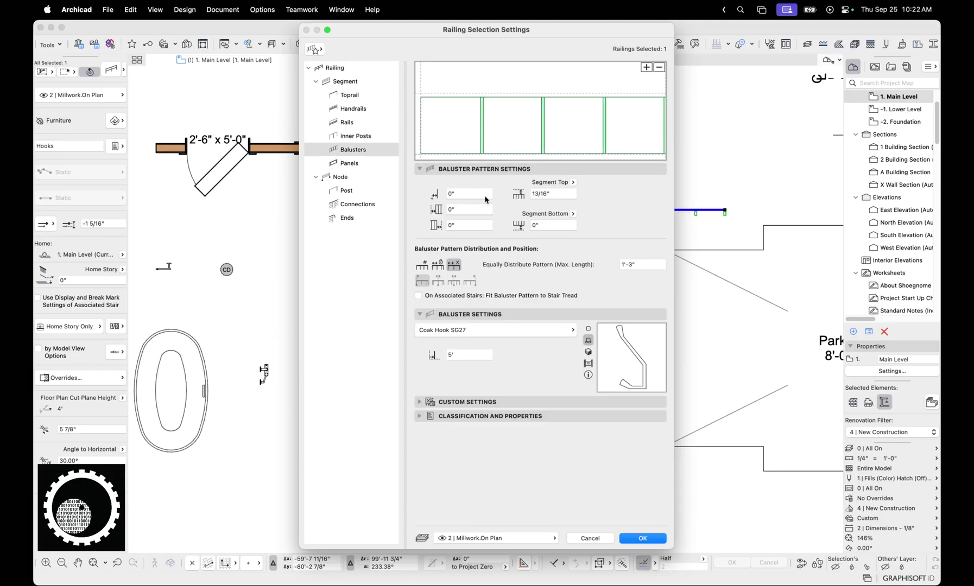
pyautogui.click(652, 266)
pyautogui.write('3')
pyautogui.press('Return')
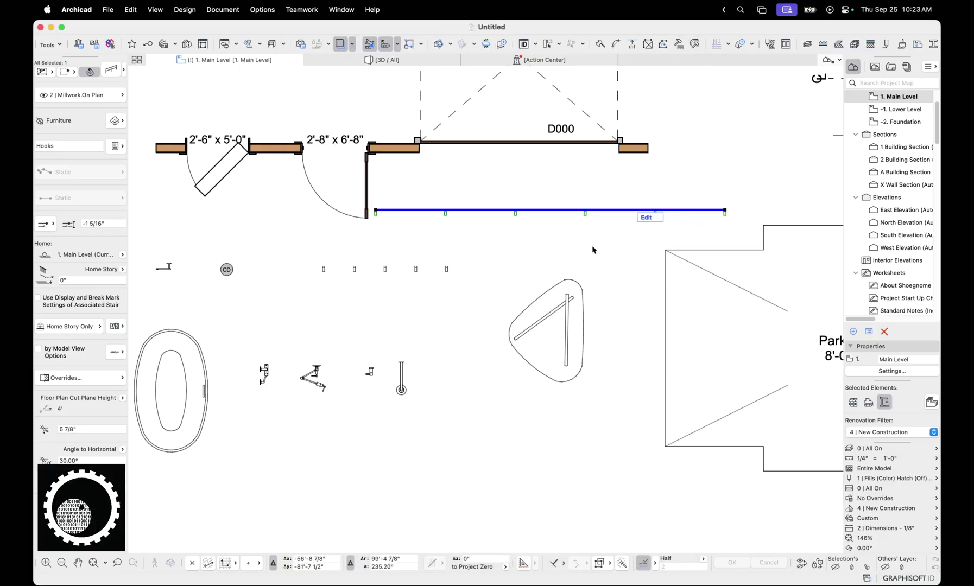
pyautogui.press('super+t')
pyautogui.press('Return')
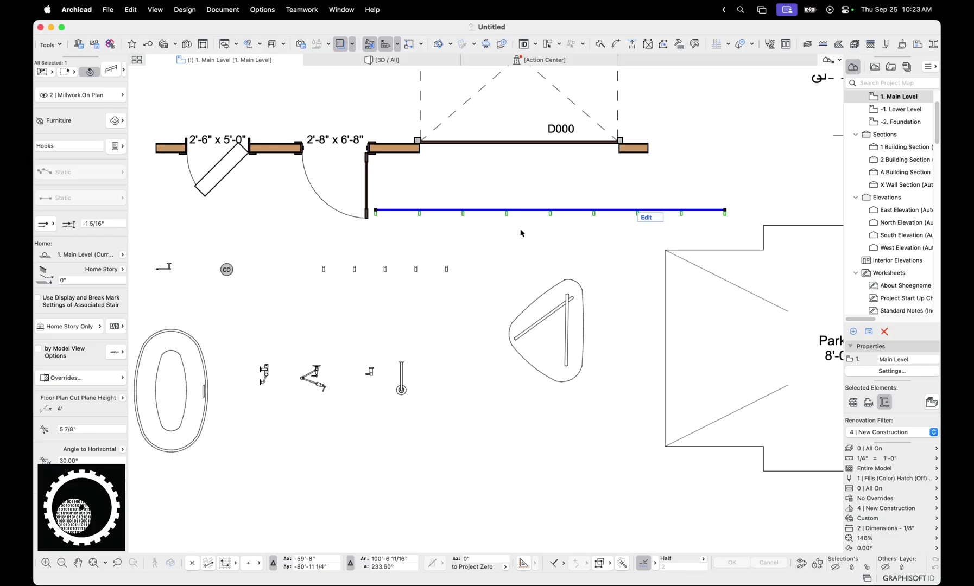
# Step: Draw a small rotated rectangular slab and select it
pyautogui.click(517, 247)
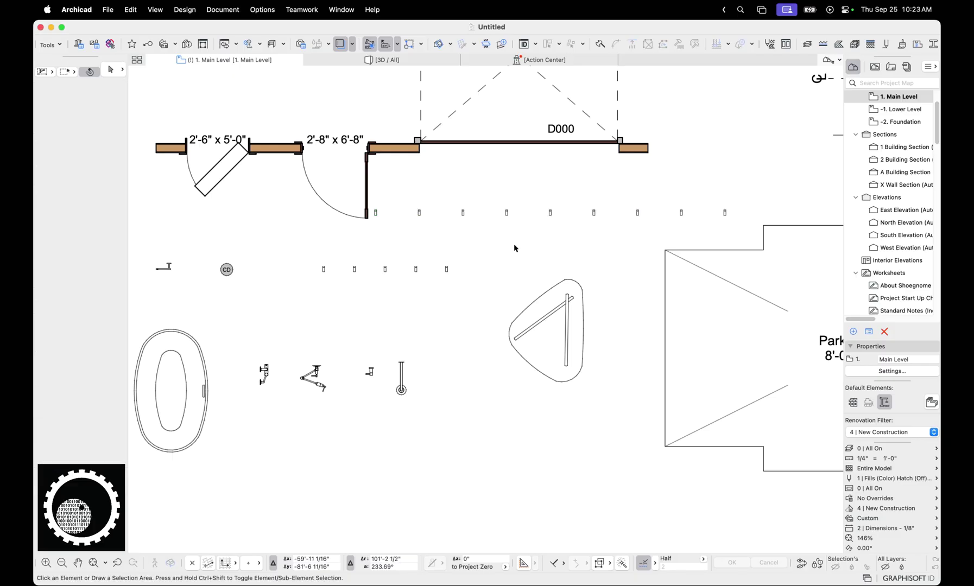
pyautogui.press('s')
pyautogui.click(480, 237)
pyautogui.click(511, 254)
pyautogui.click(521, 238)
pyautogui.keyDown('shift'); pyautogui.click(519, 241); pyautogui.keyUp('shift')
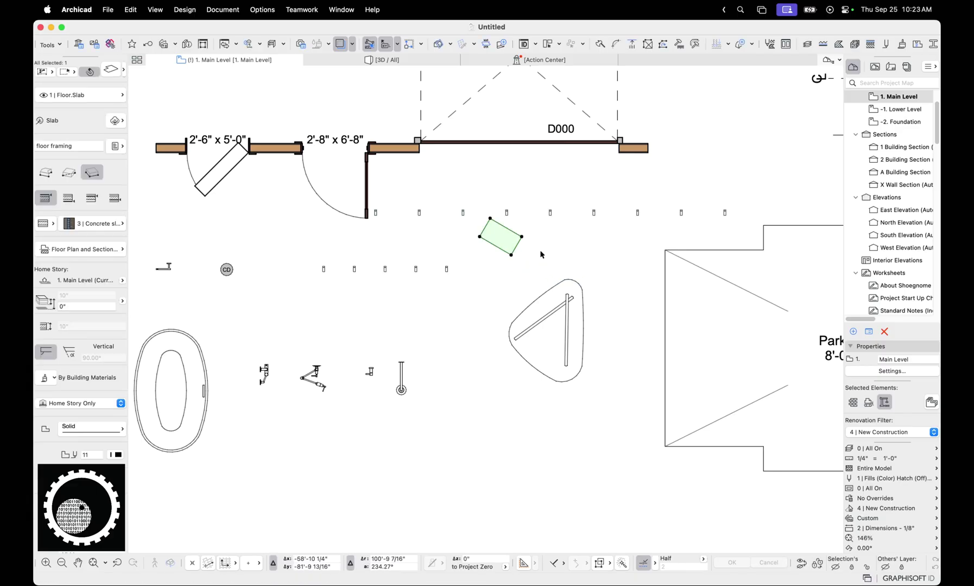
# Step: Save the selected slab as railing post New Post 1 in the embedded library
pyautogui.click(108, 9)
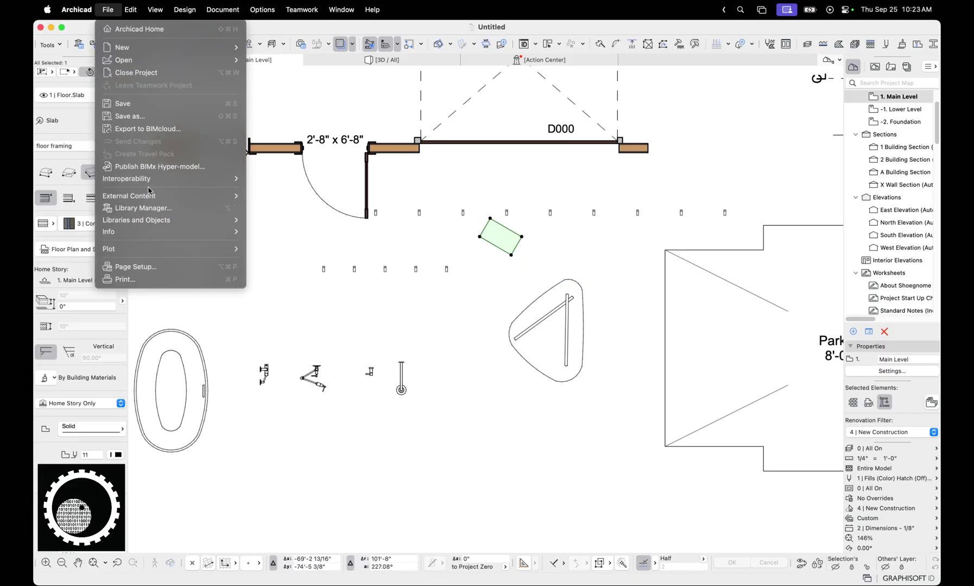
pyautogui.moveTo(152, 220)
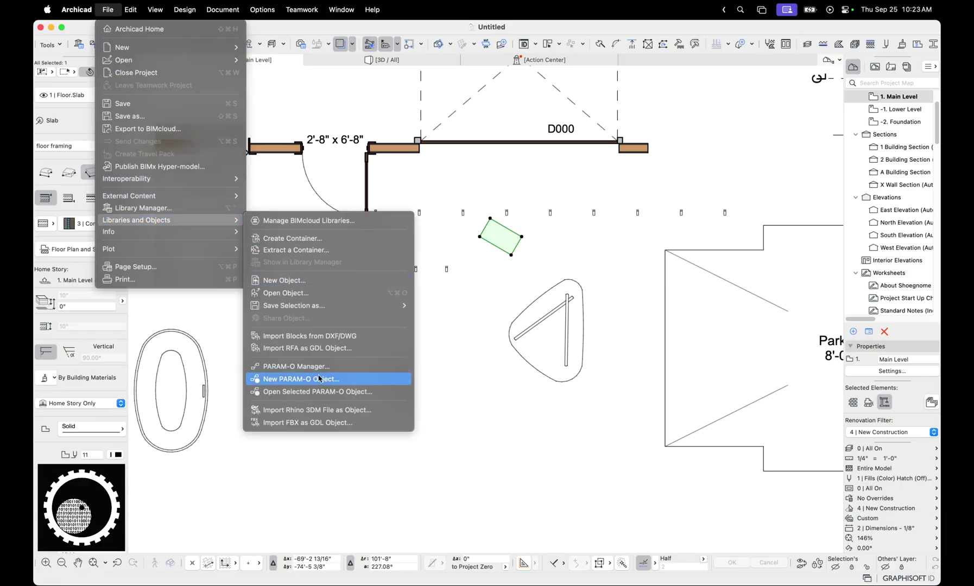
pyautogui.moveTo(315, 306)
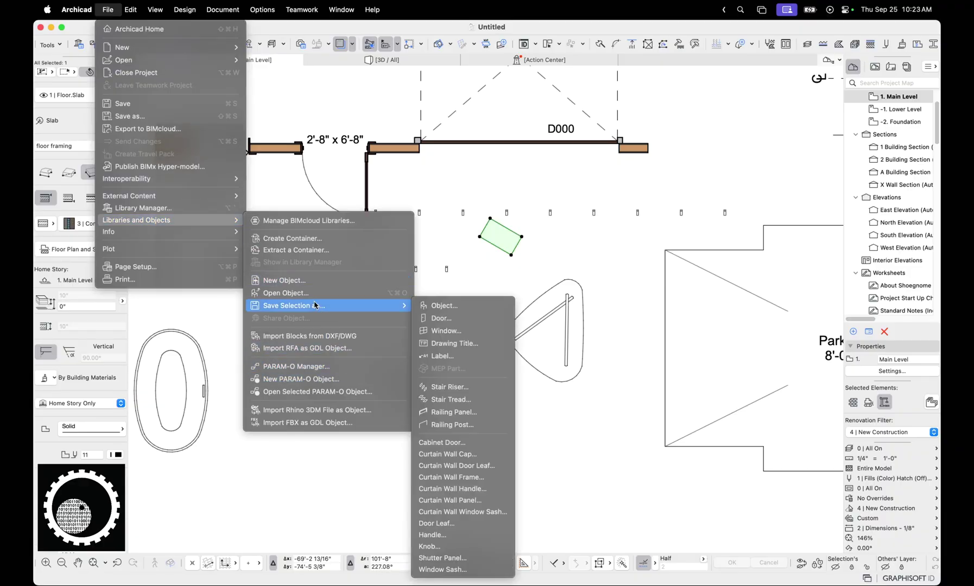
pyautogui.click(471, 425)
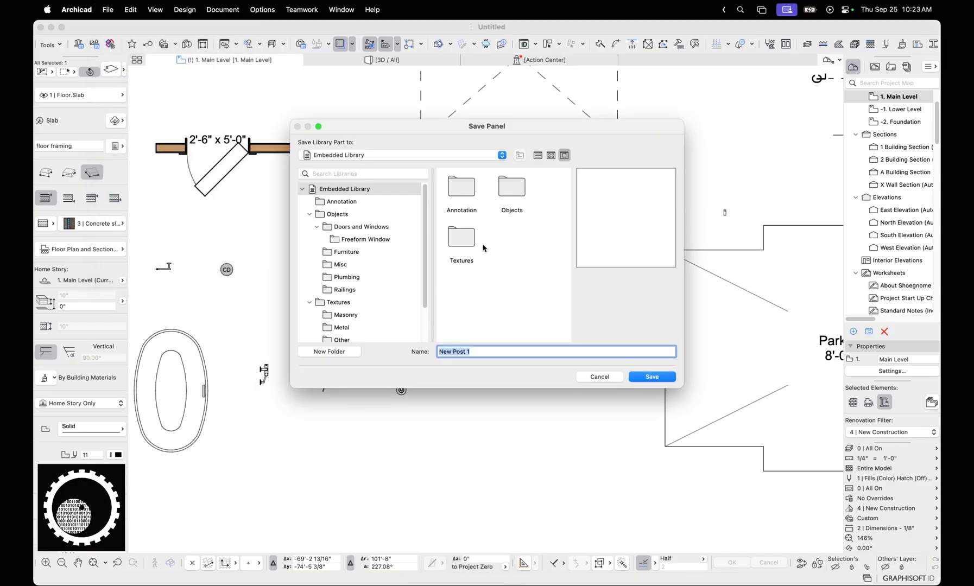
pyautogui.click(659, 378)
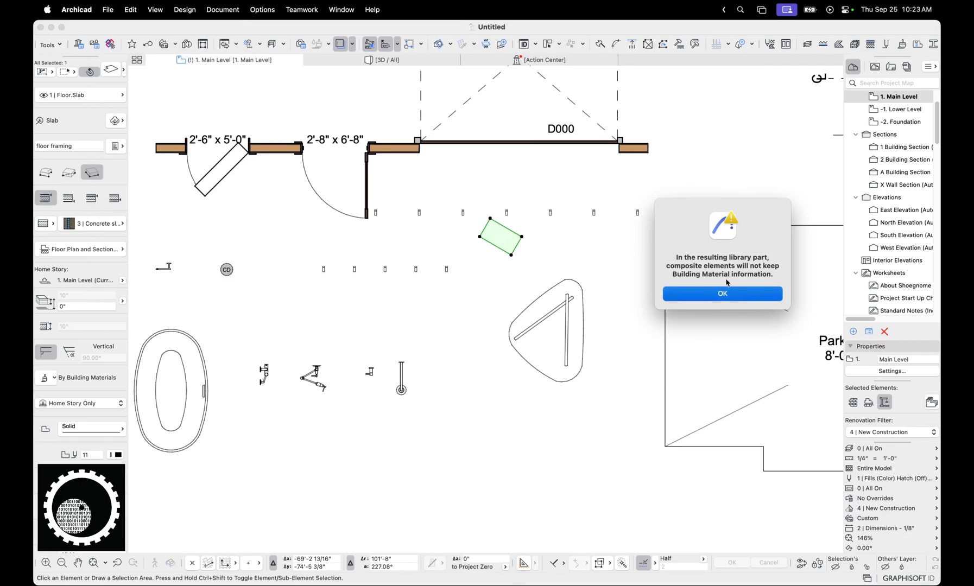
pyautogui.click(757, 293)
pyautogui.click(643, 415)
# Step: Assign New Post 1 as the railing's baluster and apply it
pyautogui.click(513, 213)
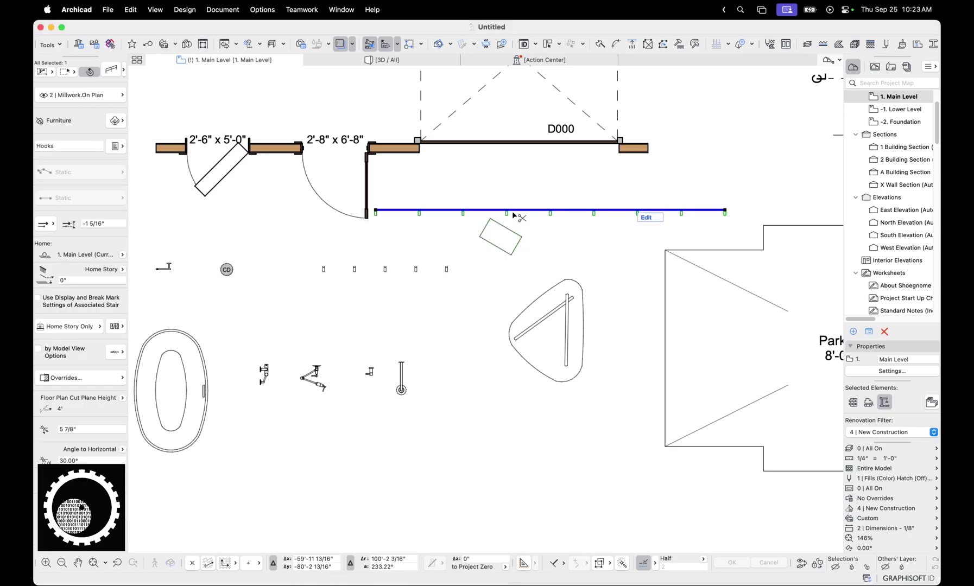
pyautogui.doubleClick(513, 213)
pyautogui.click(532, 331)
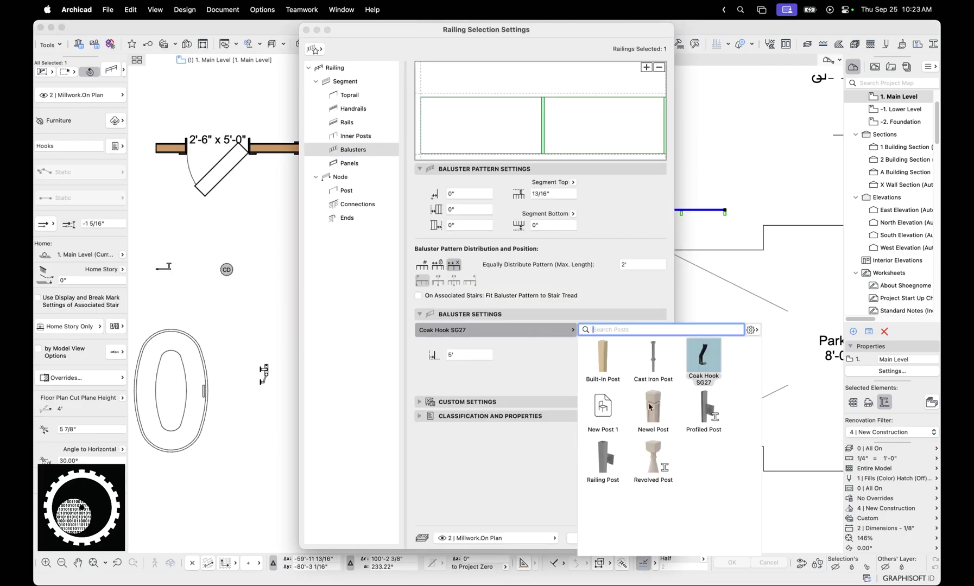
pyautogui.click(601, 407)
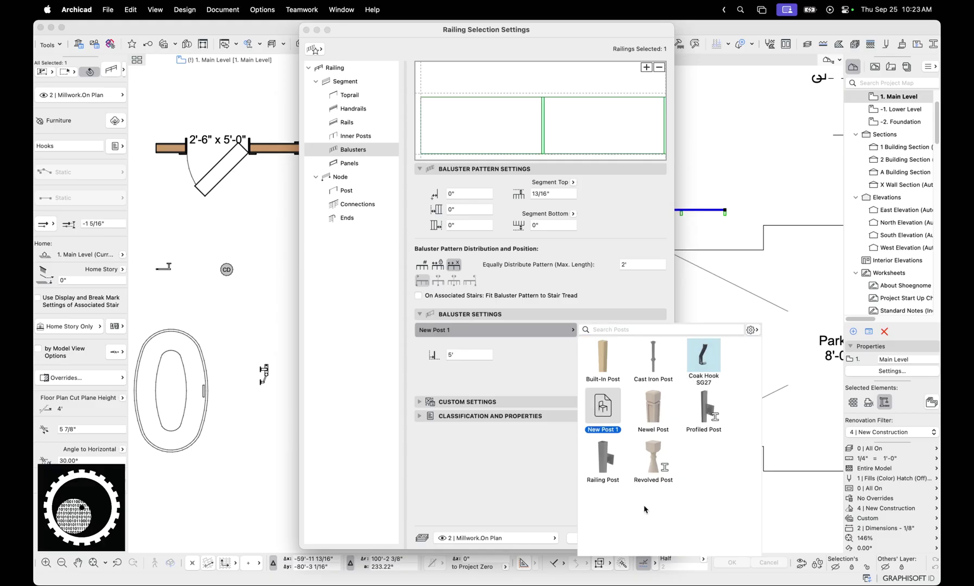
pyautogui.click(600, 421)
pyautogui.click(642, 539)
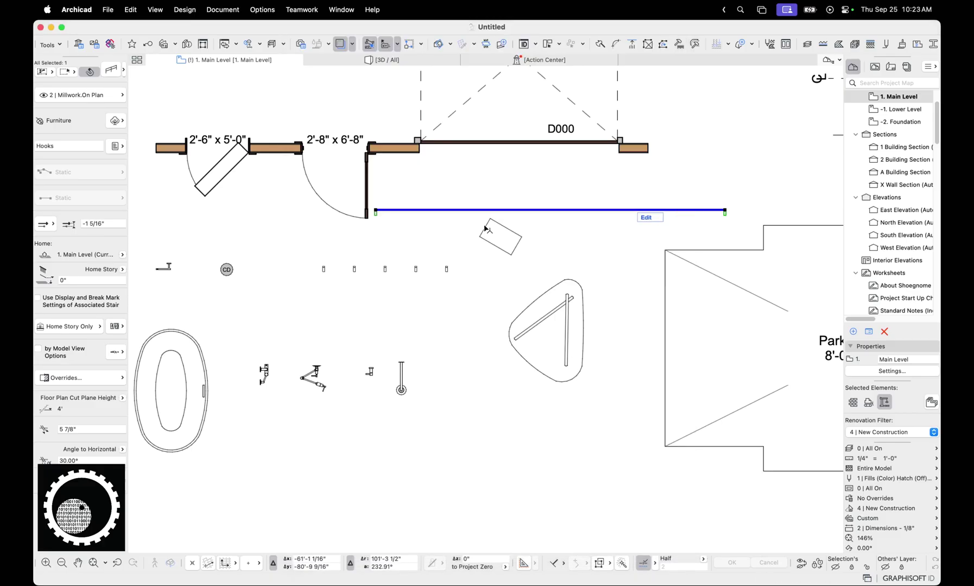
pyautogui.click(486, 229)
pyautogui.click(487, 214)
pyautogui.press('super+t')
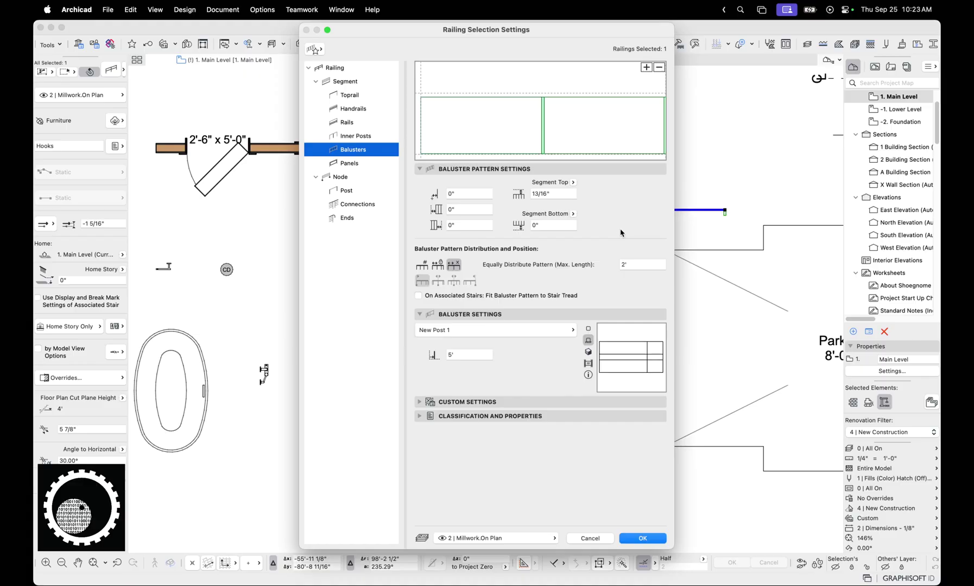
pyautogui.press('Escape')
pyautogui.press('Escape')
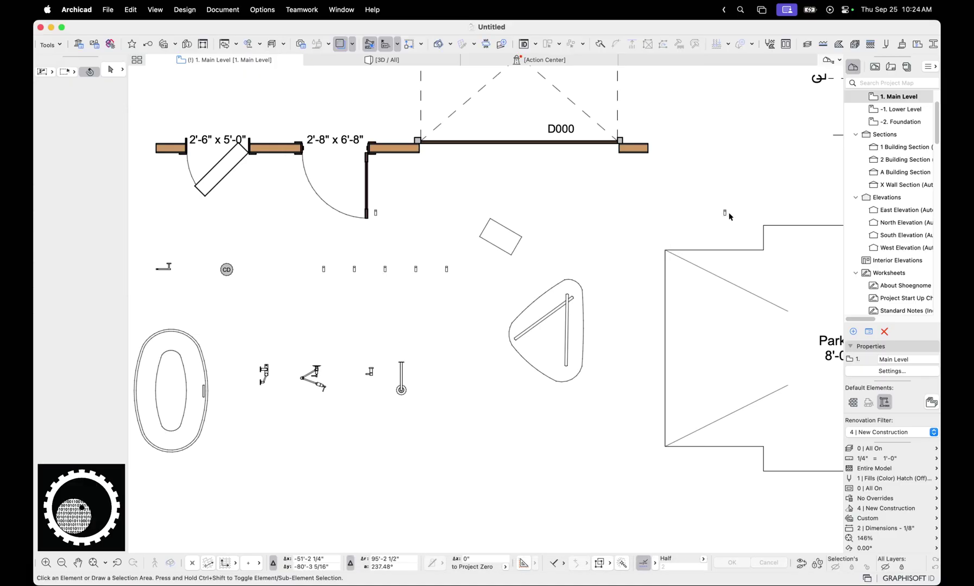
# Step: Check the railing with its New Post 1 balusters in a 3D view of the selection
pyautogui.click(720, 211)
pyautogui.press('F5')
pyautogui.middleClick(552, 206)
pyautogui.moveTo(508, 323); pyautogui.dragTo(476, 321)
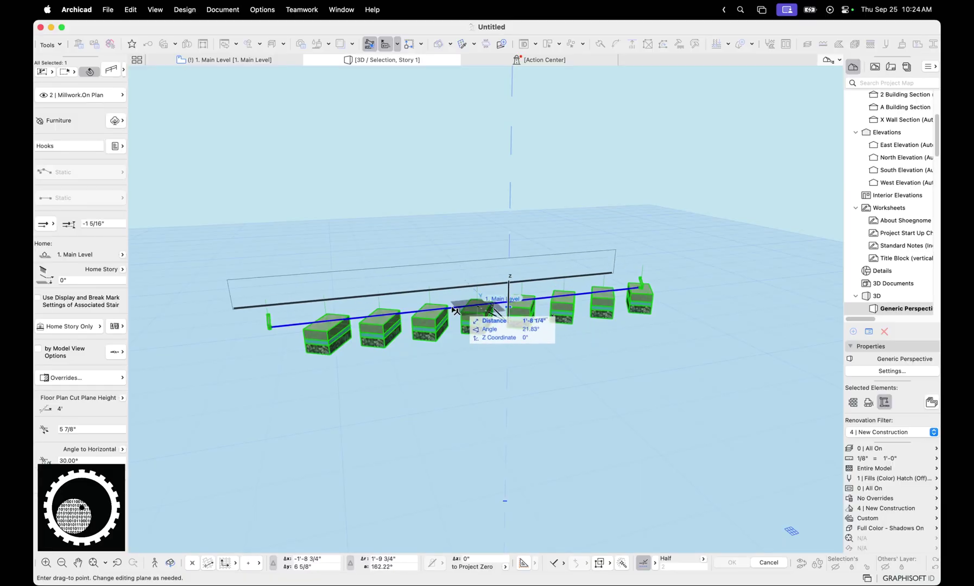
pyautogui.press('Escape')
pyautogui.press('Escape')
pyautogui.click(529, 313)
pyautogui.press('Escape')
pyautogui.click(474, 313)
pyautogui.press('Escape')
pyautogui.press('super+w')
# Step: Delete the test railing and the small slab
pyautogui.press('Delete')
pyautogui.click(485, 224)
pyautogui.press('Delete')
pyautogui.moveTo(487, 259); pyautogui.dragTo(602, 238, button='middle')
pyautogui.moveTo(543, 253); pyautogui.dragTo(596, 251, button='middle')
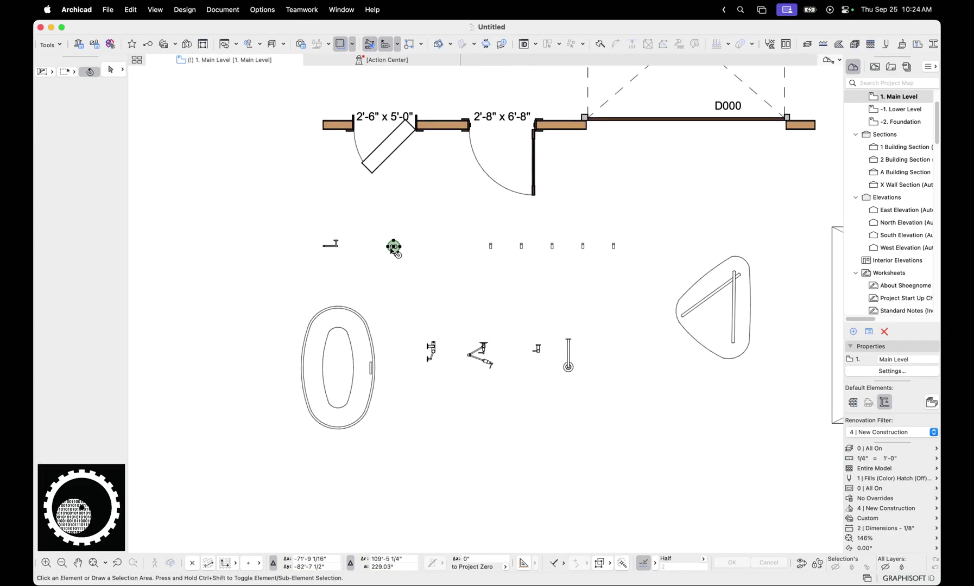
# Step: Preview the smoke detector in 3D, side elevation and floor plan symbol views
pyautogui.click(393, 246)
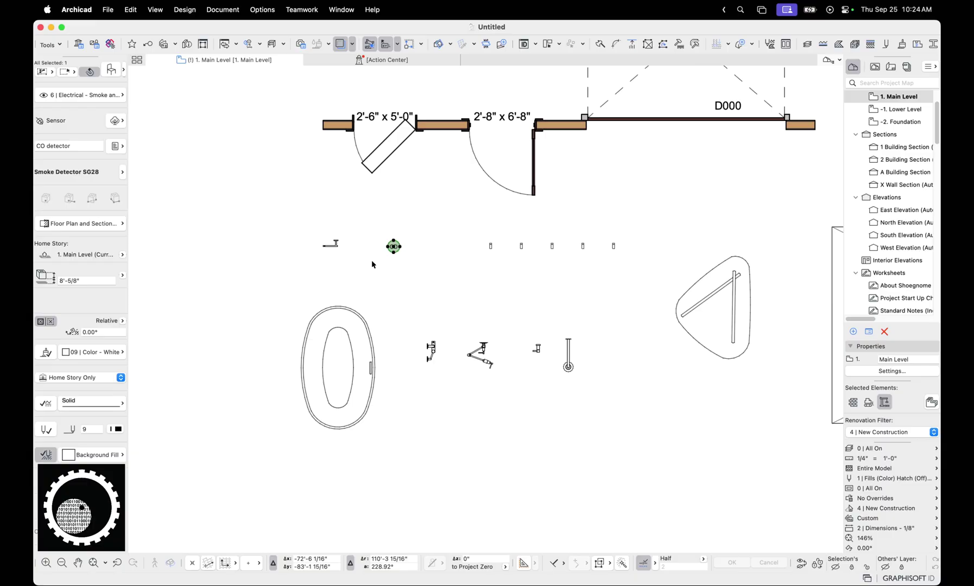
pyautogui.press('super+t')
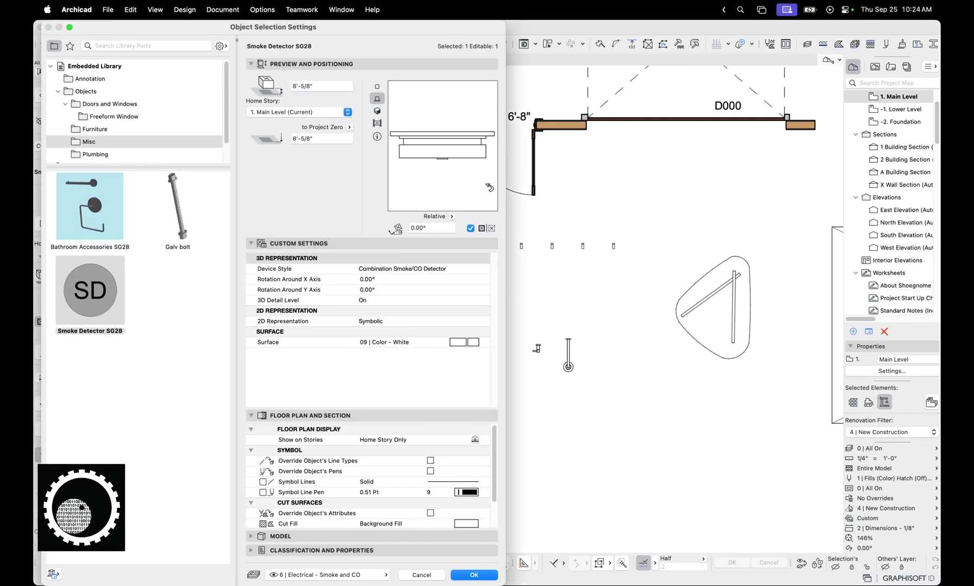
pyautogui.click(377, 111)
pyautogui.click(376, 124)
pyautogui.click(377, 101)
pyautogui.click(378, 89)
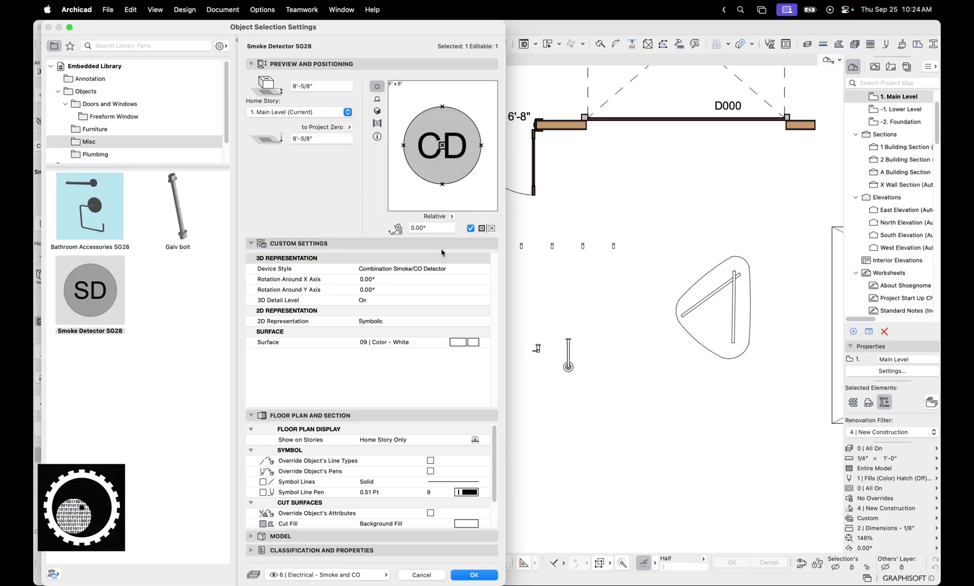
# Step: Keep Symbolic 2D representation and set the device style to Combination Smoke/CO Detector
pyautogui.click(485, 321)
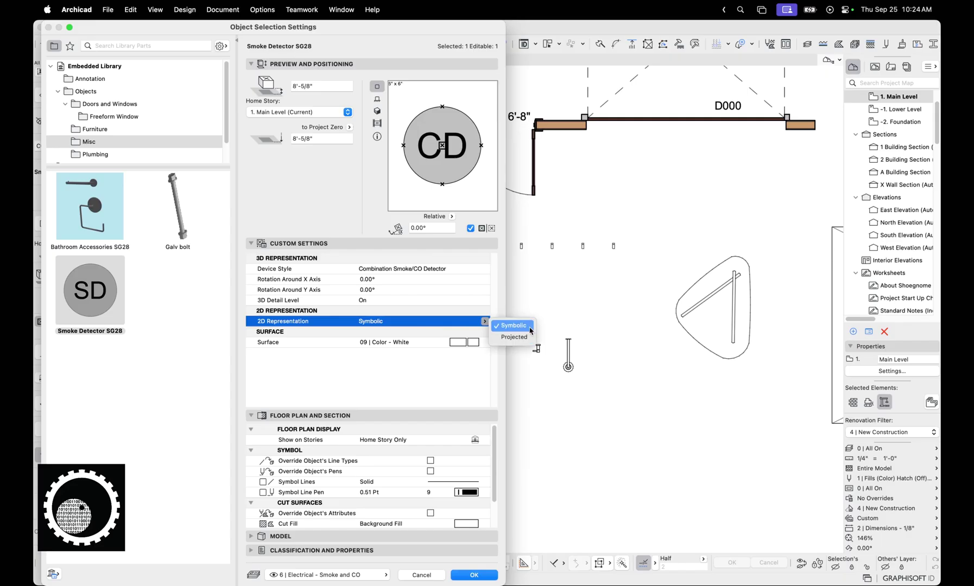
pyautogui.click(523, 329)
pyautogui.click(485, 268)
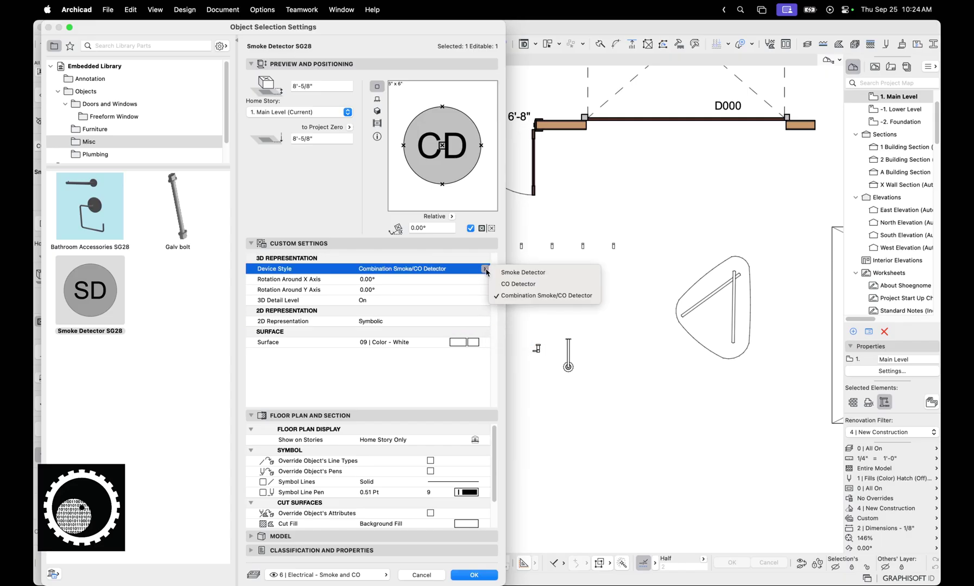
pyautogui.click(485, 259)
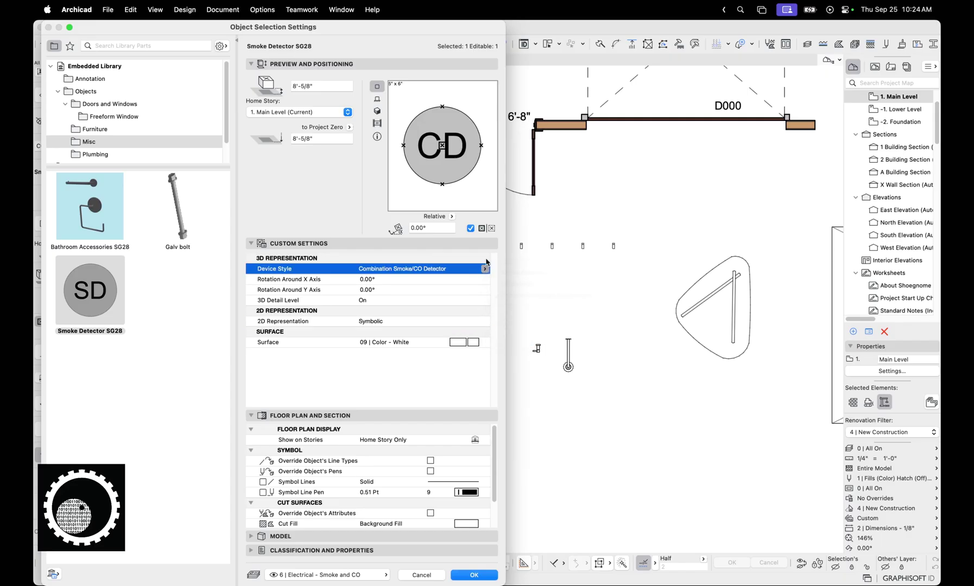
pyautogui.click(485, 269)
pyautogui.click(513, 280)
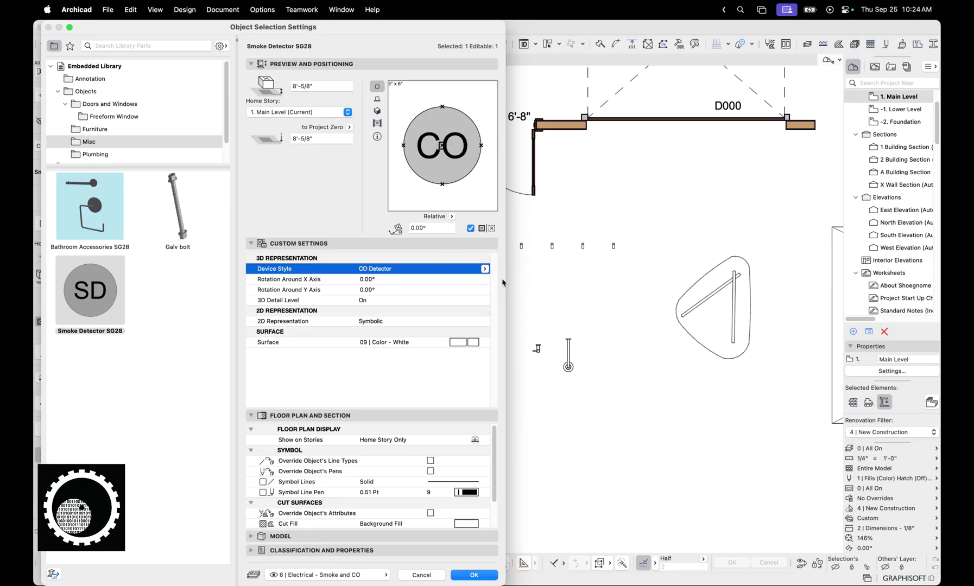
pyautogui.click(484, 268)
pyautogui.click(543, 293)
# Step: Set Rotation Around X Axis and Rotation Around Y Axis to 45°
pyautogui.click(391, 280)
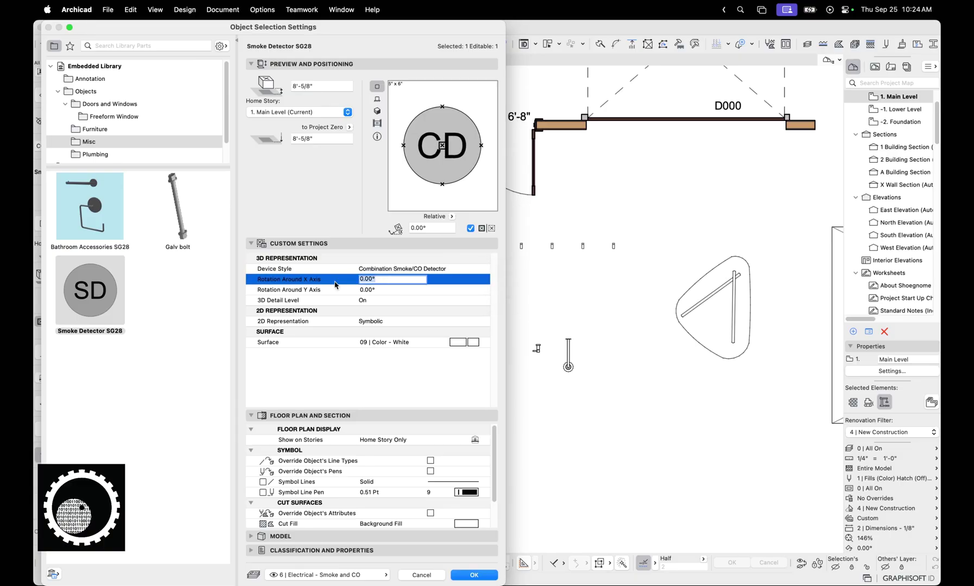
pyautogui.write('45')
pyautogui.press('Return')
pyautogui.click(386, 291)
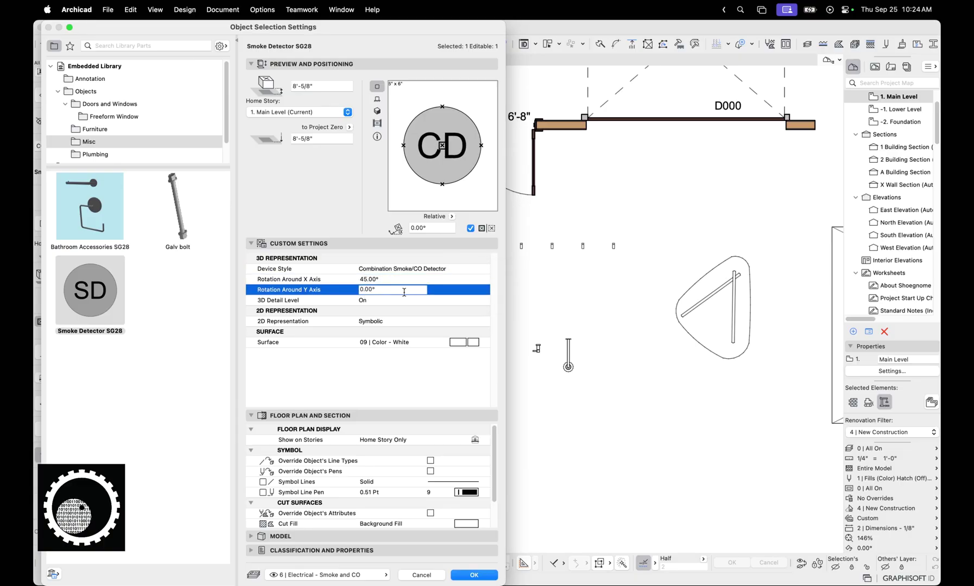
pyautogui.write('45')
pyautogui.press('Return')
# Step: Switch the 2D representation to Projected and apply the detector settings
pyautogui.click(474, 577)
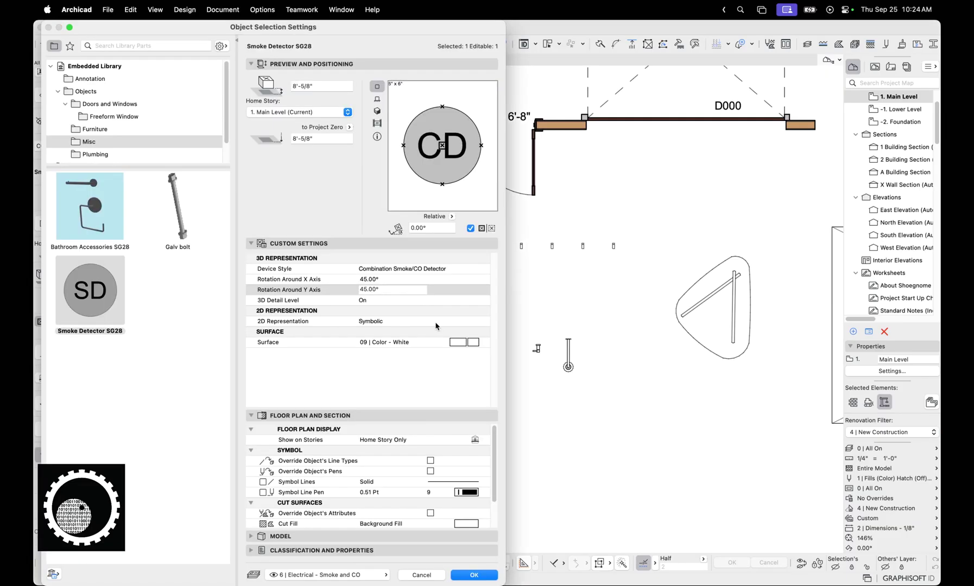
pyautogui.click(436, 321)
pyautogui.click(485, 321)
pyautogui.click(510, 337)
pyautogui.click(474, 576)
pyautogui.scroll(5, 397, 315)
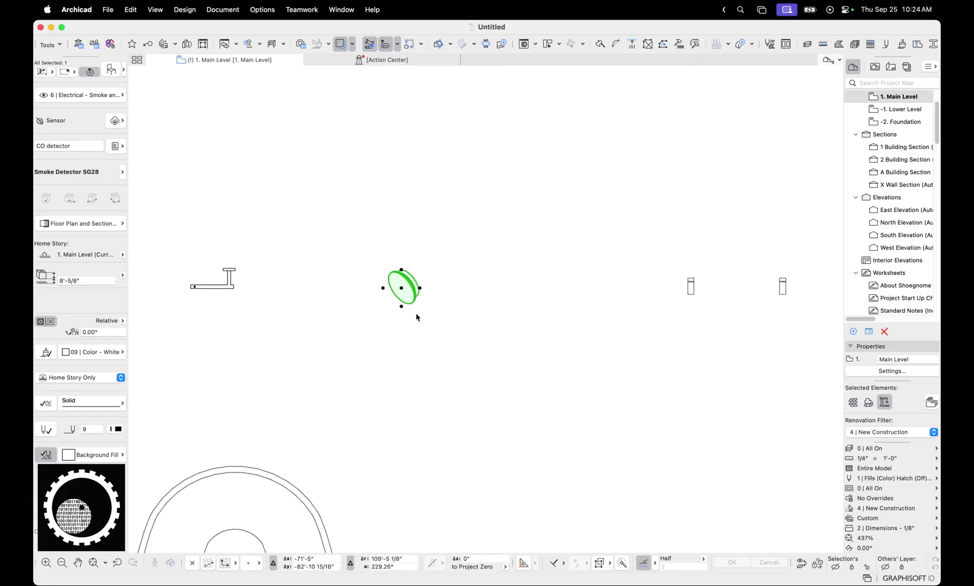
# Step: Set the detector's 2D representation back to Symbolic and apply
pyautogui.press('super+t')
pyautogui.click(485, 321)
pyautogui.click(502, 328)
pyautogui.press('Return')
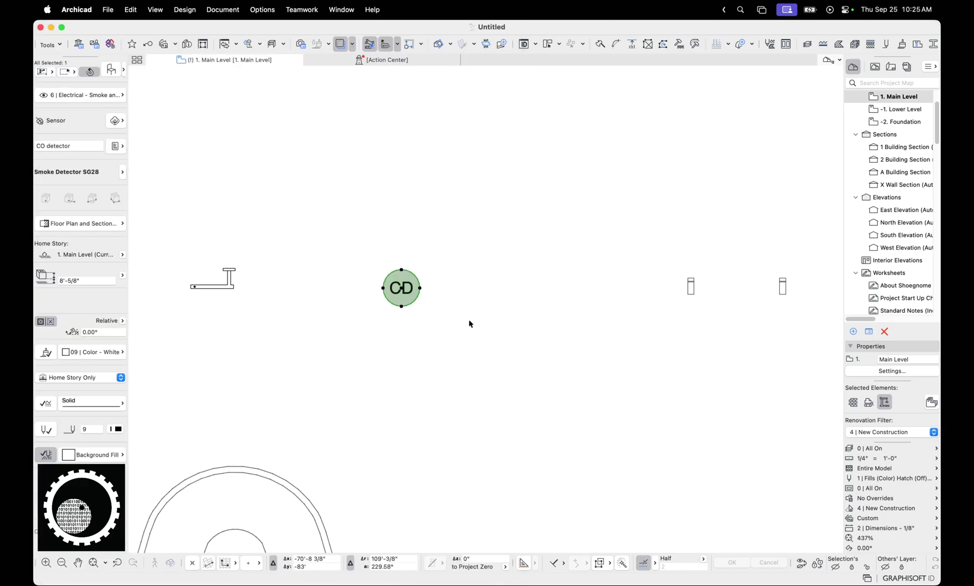
# Step: Toggle the detector's 3D Detail Level Off, preview it, then set it back On
pyautogui.press('super+t')
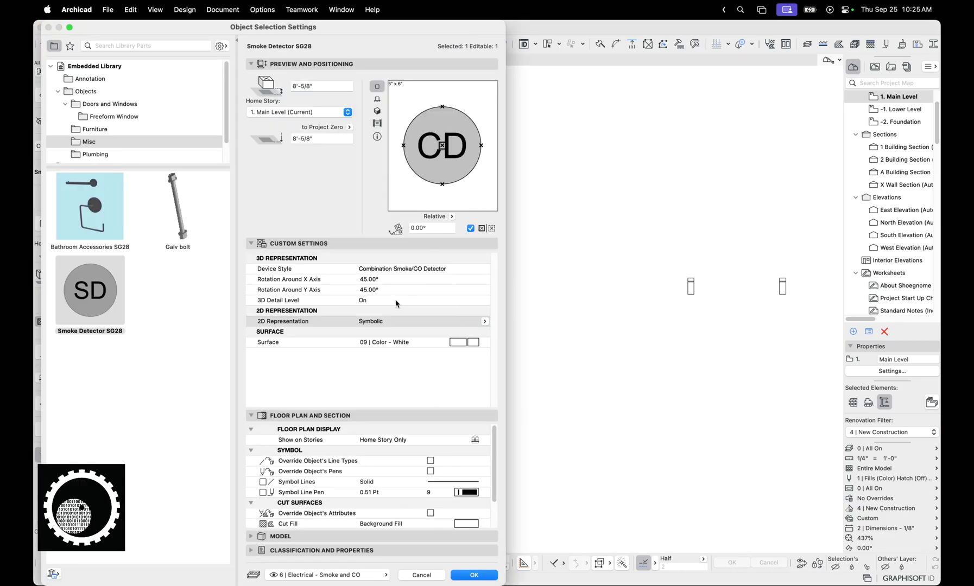
pyautogui.click(395, 301)
pyautogui.click(484, 301)
pyautogui.click(502, 317)
pyautogui.click(377, 110)
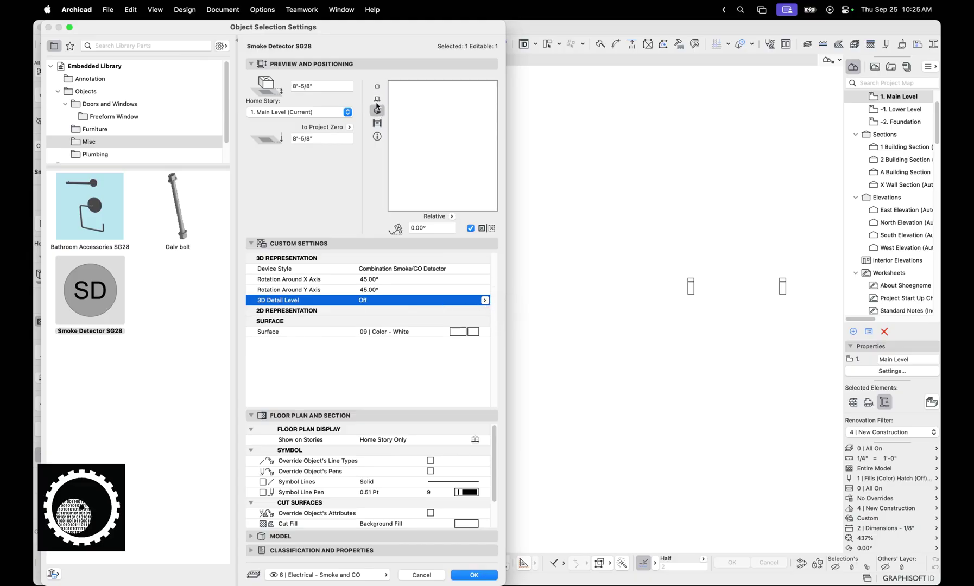
pyautogui.click(486, 301)
pyautogui.click(503, 304)
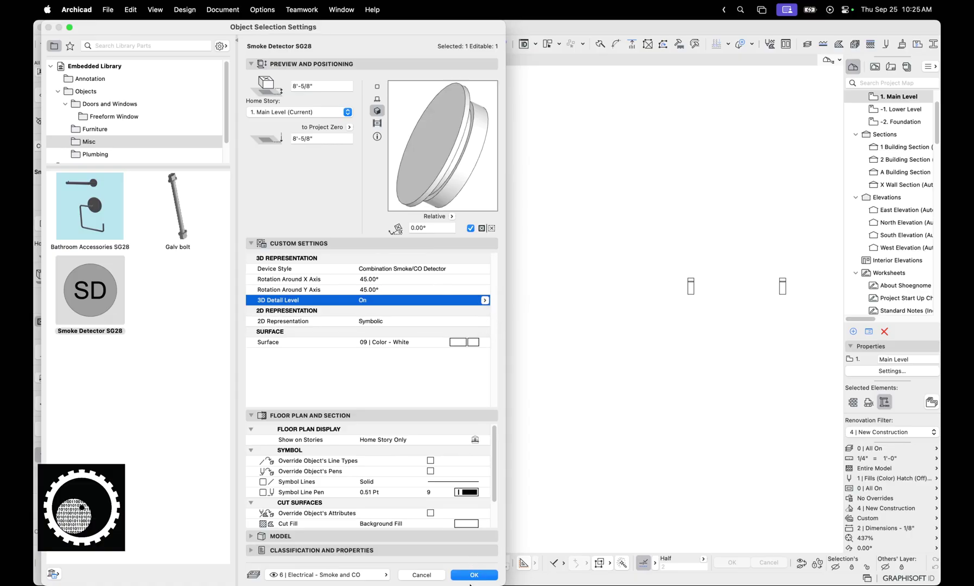
pyautogui.press('Return')
pyautogui.scroll(-5, 512, 326)
pyautogui.click(281, 226)
# Step: Open the toilet paper holder's settings and change its style to Towel Ring
pyautogui.press('super+t')
pyautogui.click(423, 269)
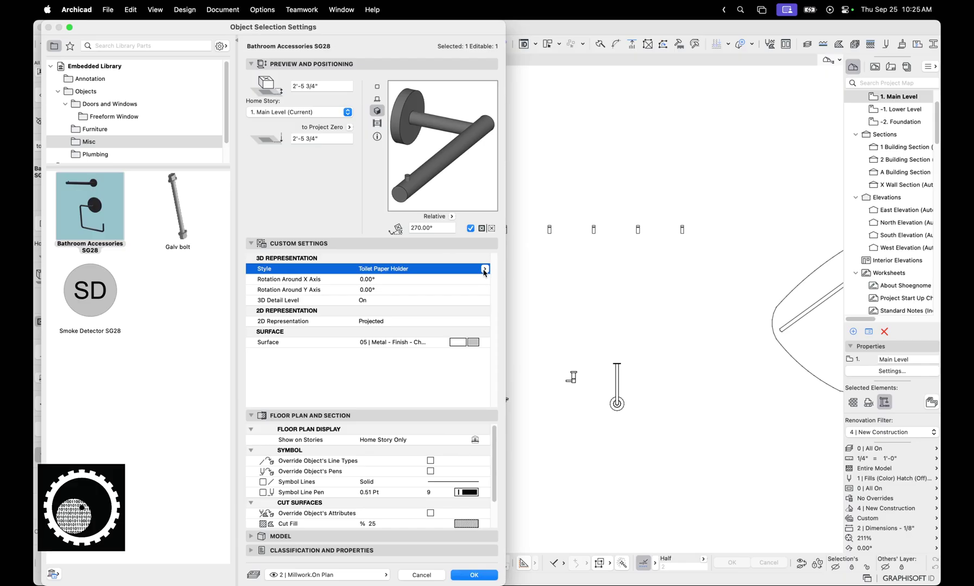
pyautogui.click(484, 270)
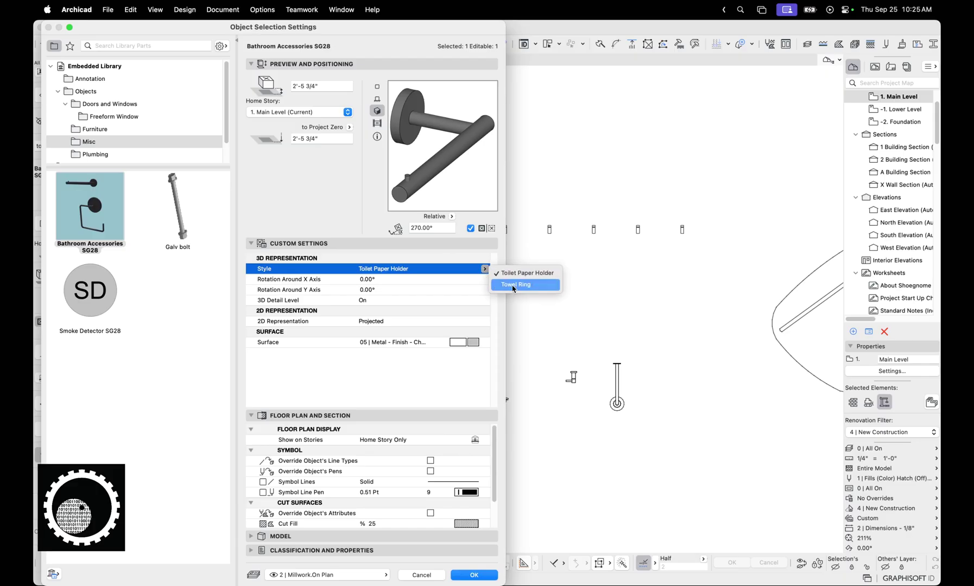
pyautogui.click(514, 285)
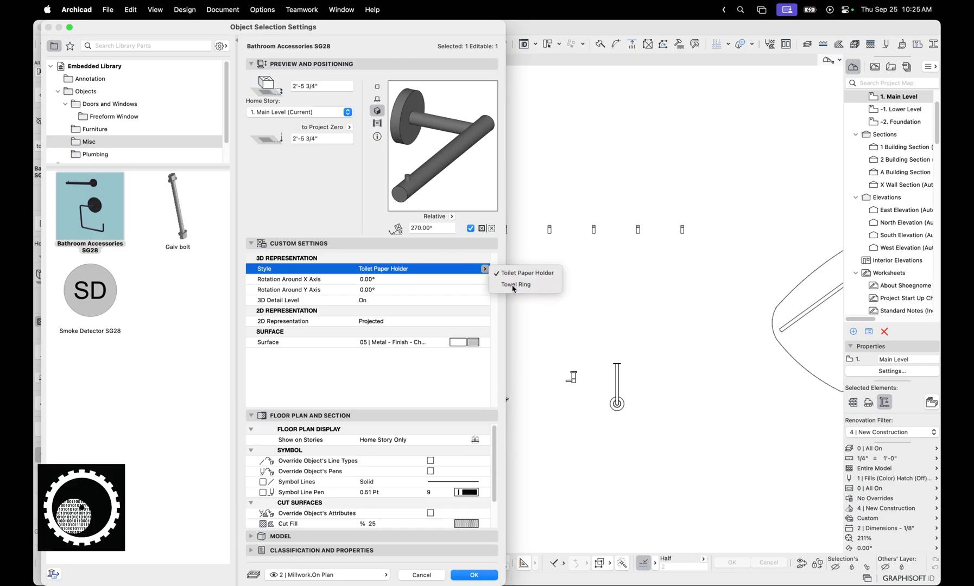
pyautogui.click(389, 289)
pyautogui.click(375, 280)
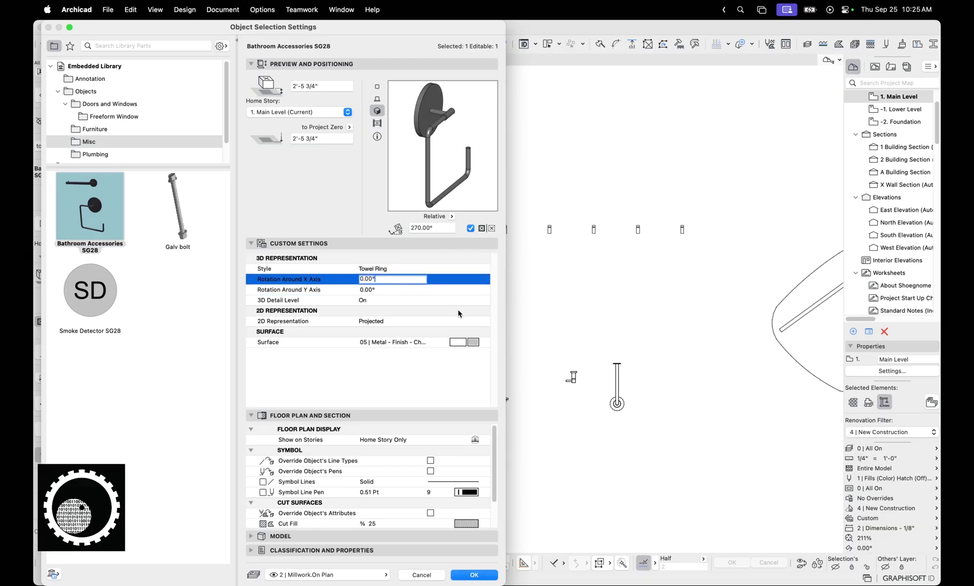
# Step: Toggle the towel ring's 3D Detail Level off and back on, and glance at its surface material
pyautogui.click(445, 321)
pyautogui.click(485, 322)
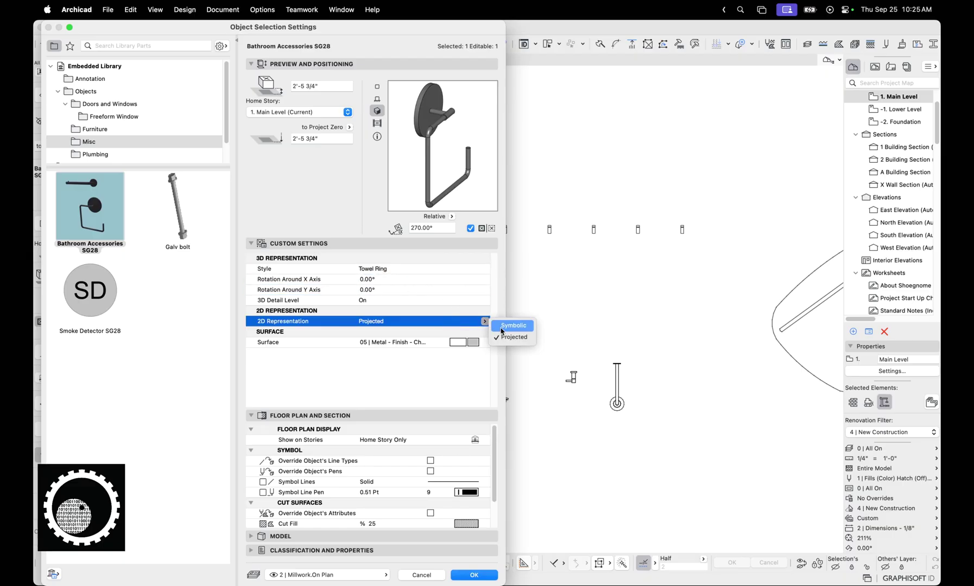
pyautogui.click(437, 295)
pyautogui.click(484, 300)
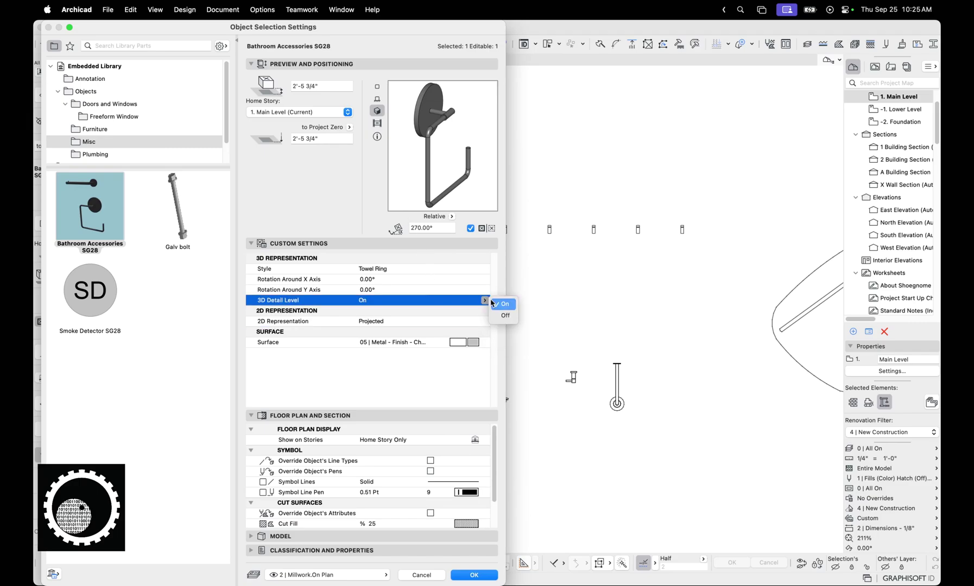
pyautogui.click(490, 302)
pyautogui.click(492, 305)
pyautogui.click(485, 300)
pyautogui.click(498, 305)
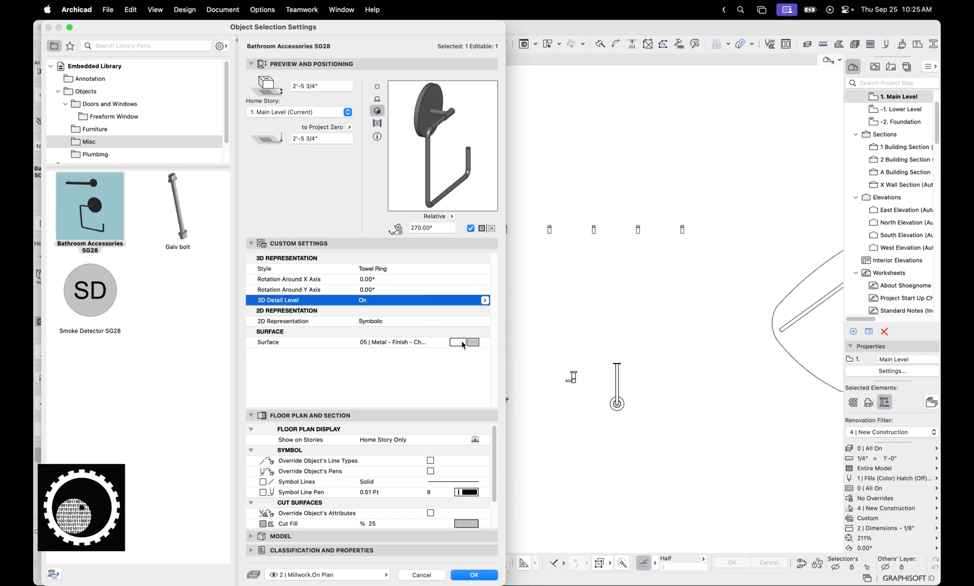
pyautogui.click(465, 342)
pyautogui.click(378, 102)
# Step: Preview the plan symbol, try Projected, then set 2D Representation back to Symbolic
pyautogui.click(377, 86)
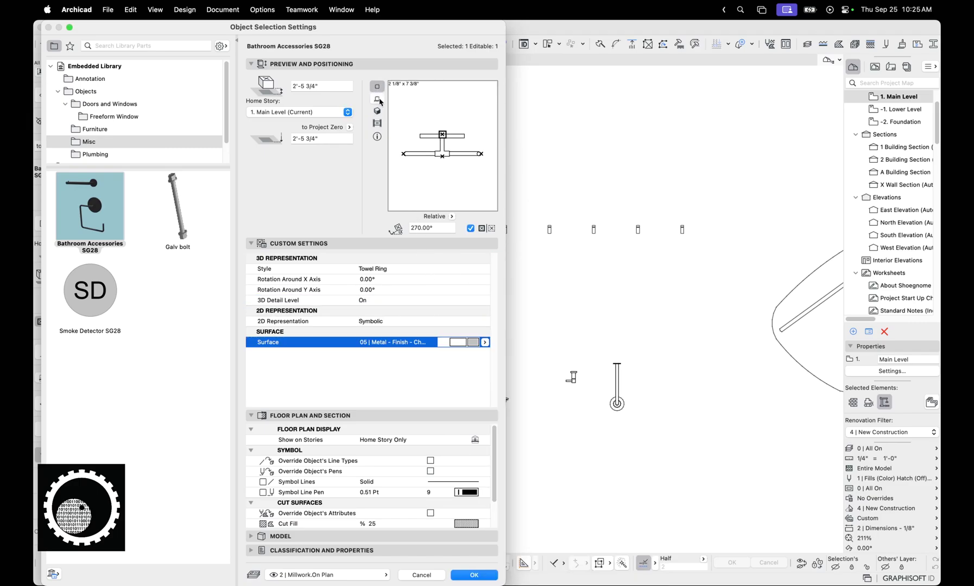
pyautogui.click(401, 321)
pyautogui.click(485, 322)
pyautogui.click(514, 338)
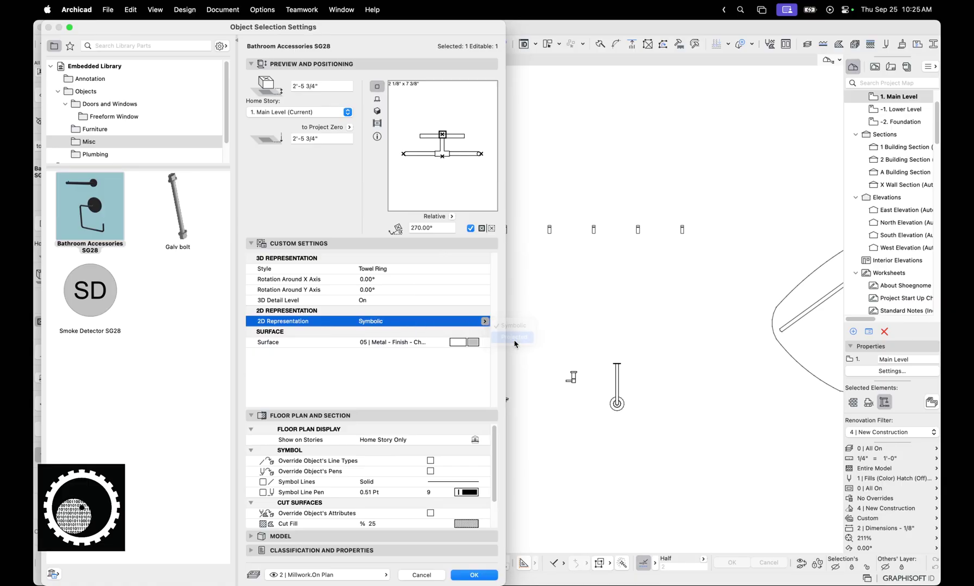
pyautogui.click(485, 321)
pyautogui.click(512, 327)
# Step: Open the Freestanding Tub SG28 settings and switch its style to Soaking
pyautogui.press('Return')
pyautogui.scroll(-2, 440, 304)
pyautogui.click(317, 332)
pyautogui.press('super+t')
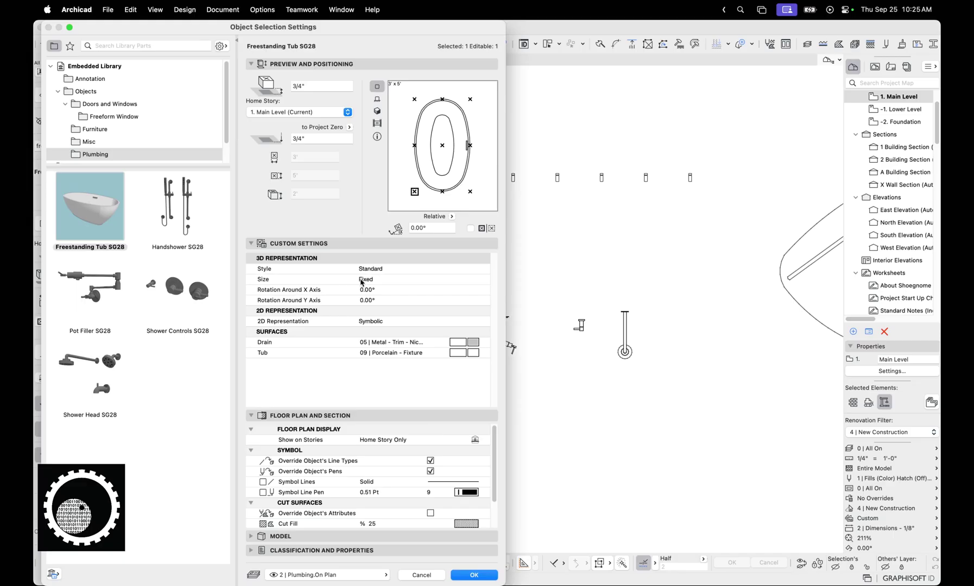
pyautogui.click(375, 100)
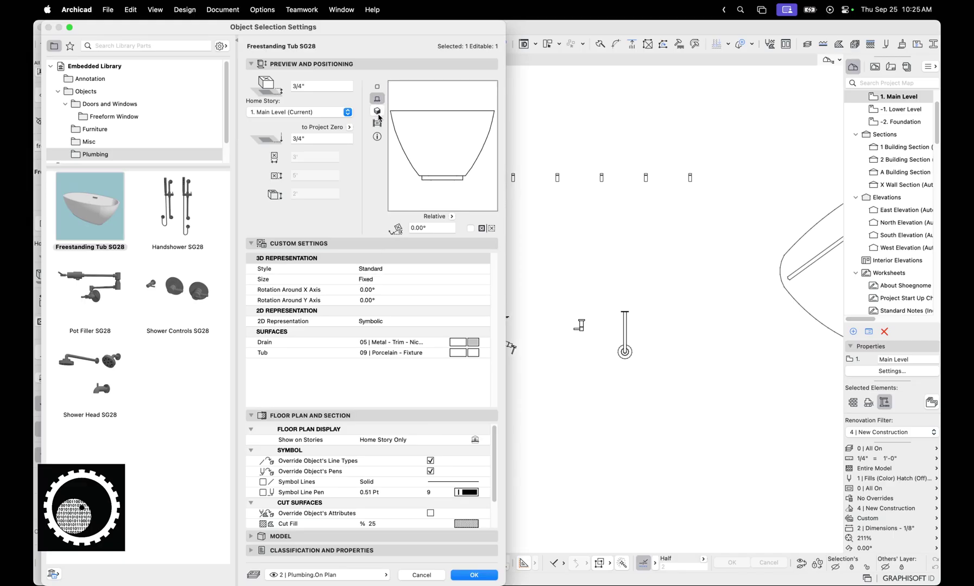
pyautogui.click(469, 273)
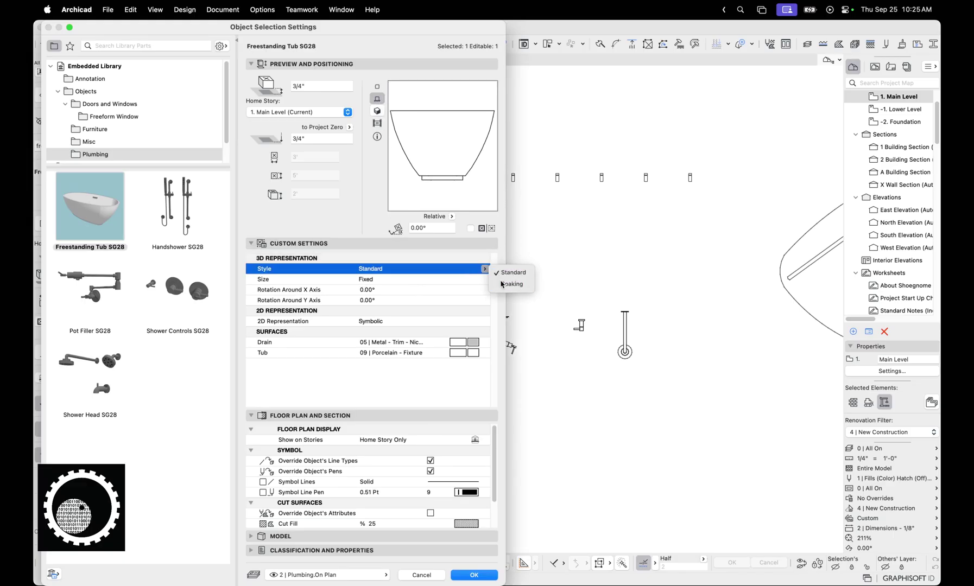
pyautogui.click(502, 282)
# Step: Compare the tub's Soaking and Standard styles in the 3D preview
pyautogui.moveTo(429, 139); pyautogui.dragTo(437, 151)
pyautogui.click(377, 110)
pyautogui.click(485, 270)
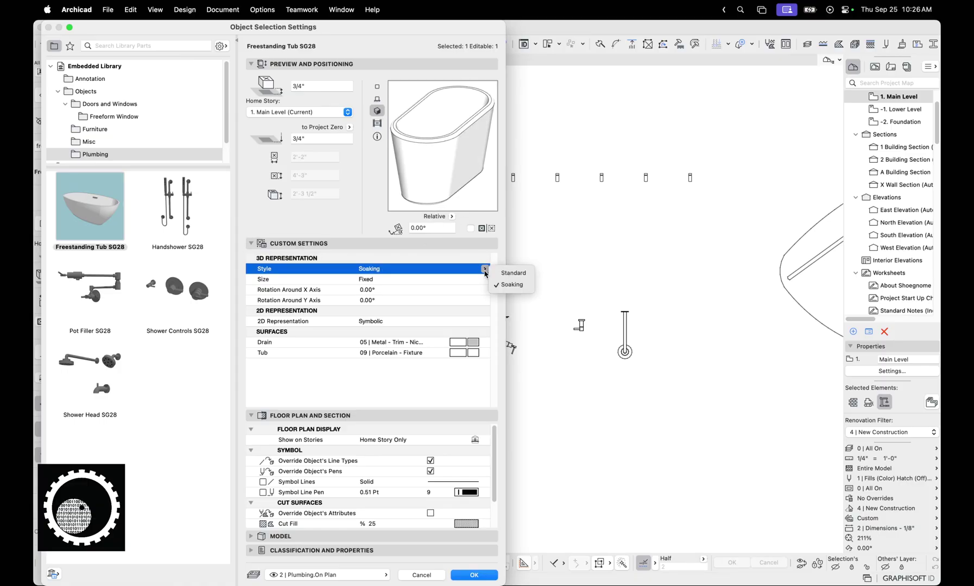
pyautogui.click(513, 273)
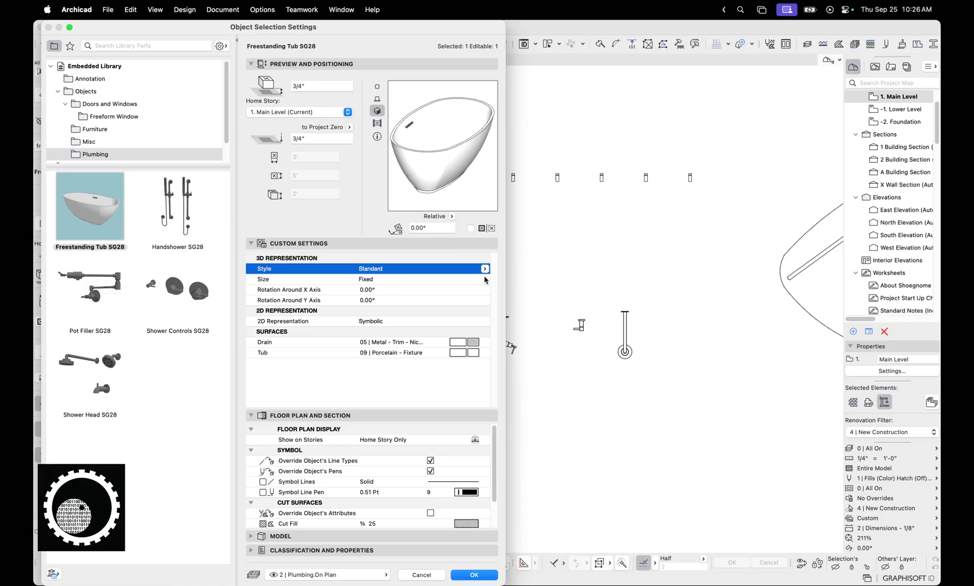
pyautogui.click(422, 281)
pyautogui.click(484, 280)
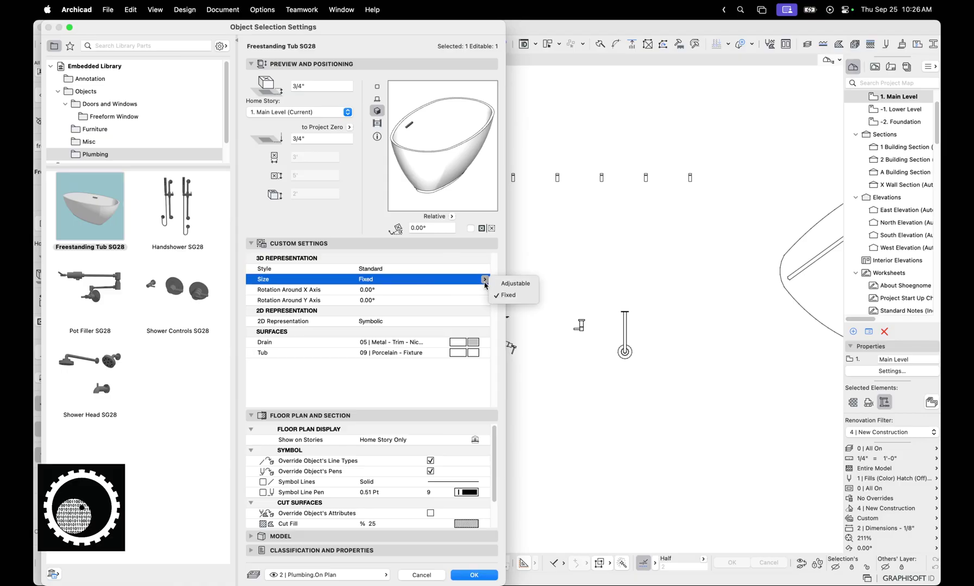
pyautogui.click(449, 267)
pyautogui.click(485, 269)
pyautogui.click(508, 284)
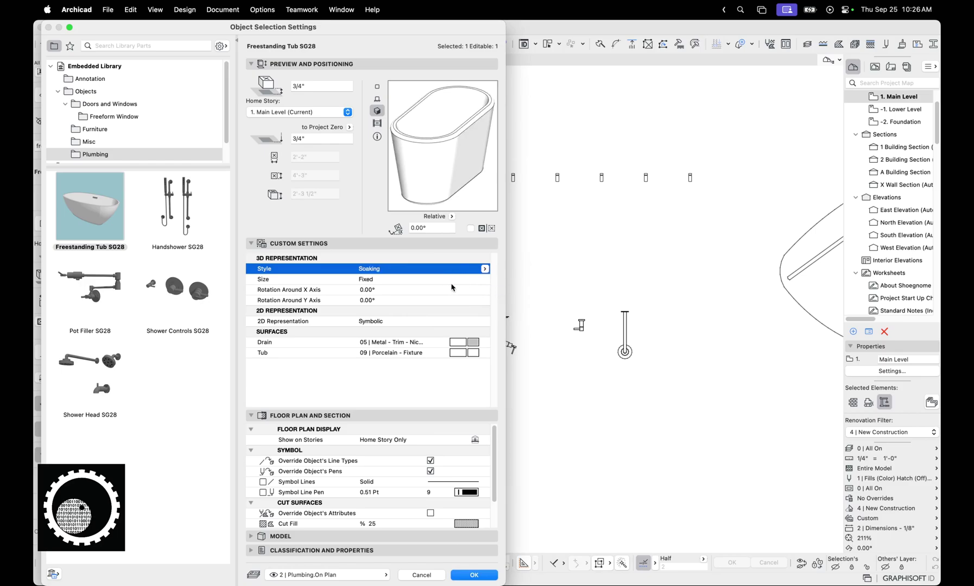
pyautogui.click(485, 269)
pyautogui.click(510, 273)
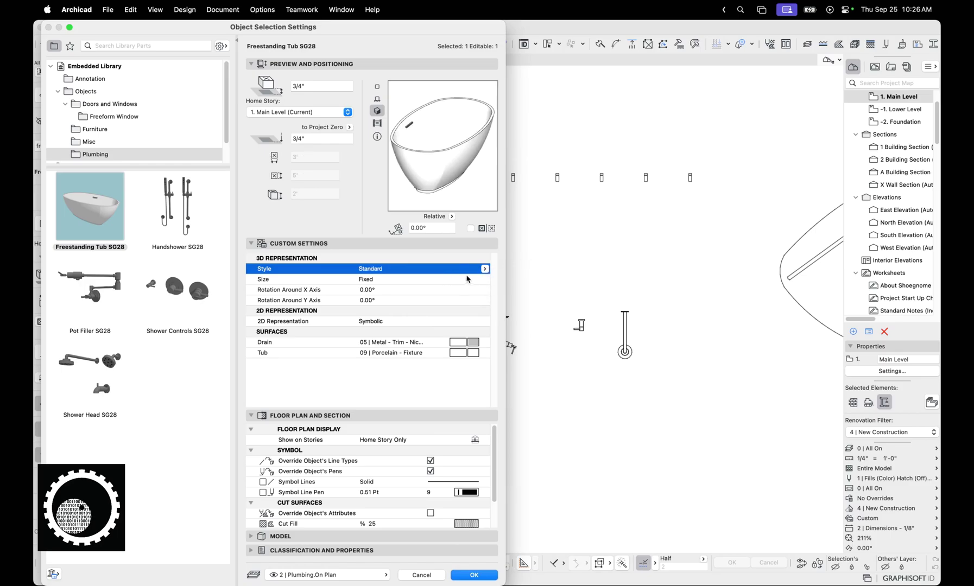
# Step: Make the tub size Adjustable and enter 4 for its first two size dimensions
pyautogui.click(454, 280)
pyautogui.click(485, 279)
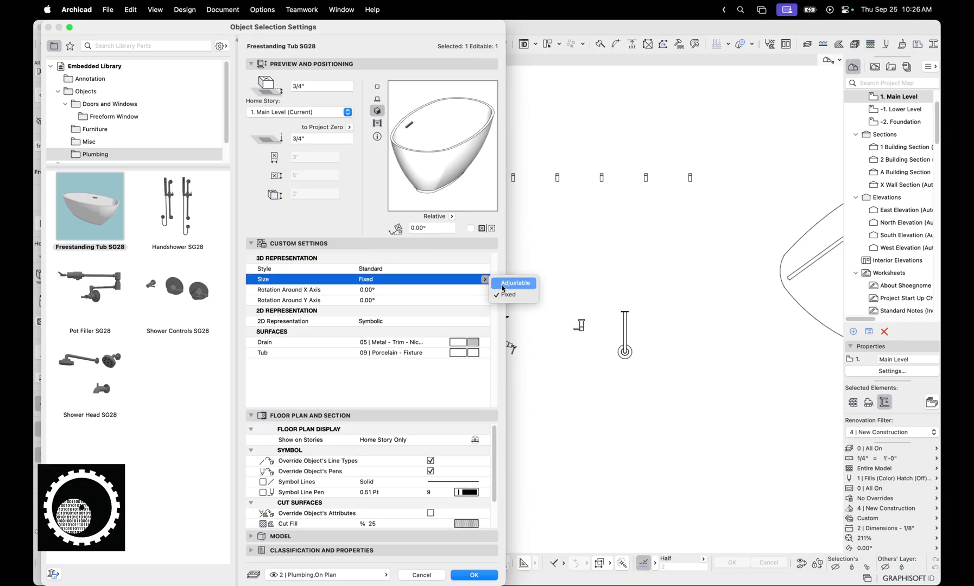
pyautogui.click(519, 281)
pyautogui.click(454, 268)
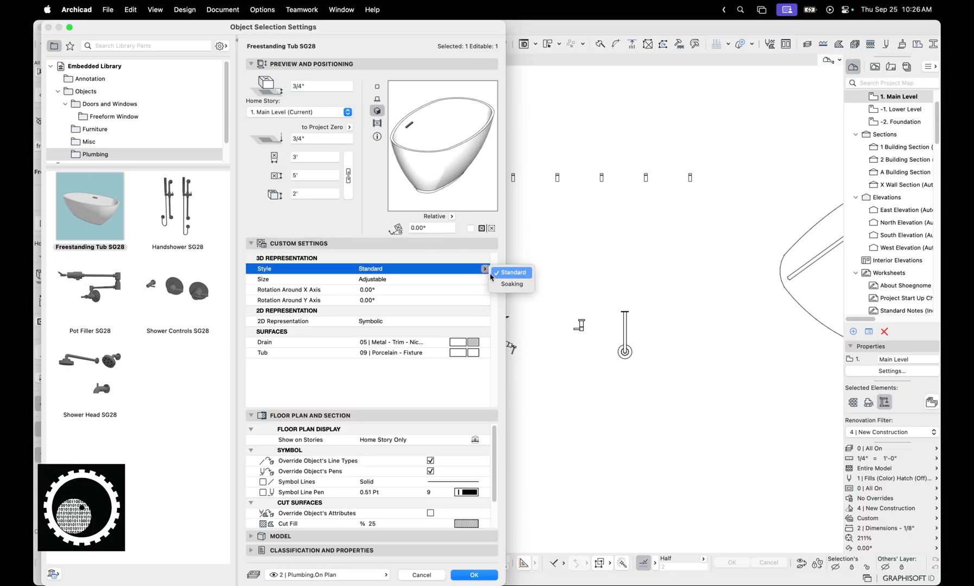
pyautogui.doubleClick(331, 158)
pyautogui.write('4')
pyautogui.doubleClick(327, 178)
pyautogui.write('4')
pyautogui.doubleClick(334, 191)
# Step: Set the tub size back to Fixed and the style to Soaking
pyautogui.click(486, 281)
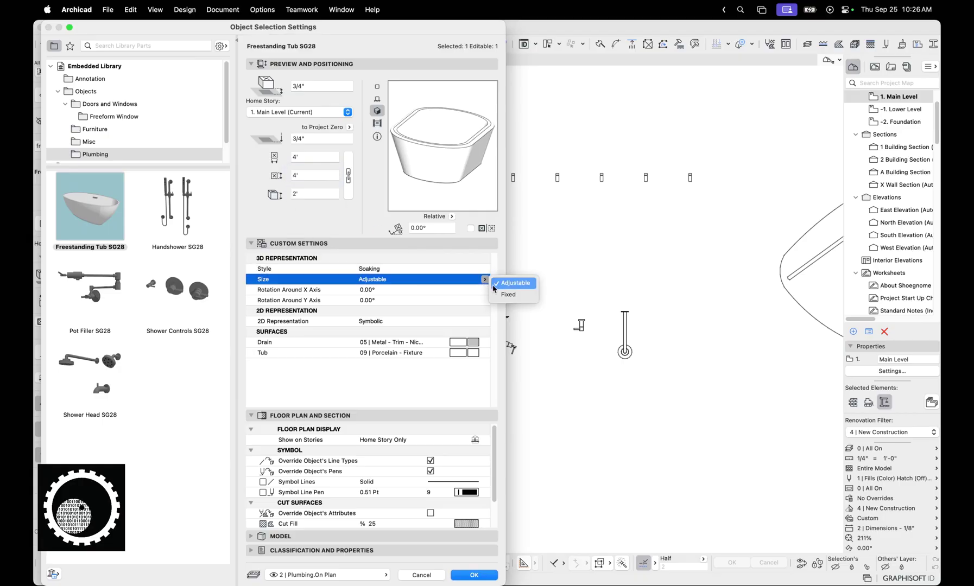
pyautogui.click(513, 291)
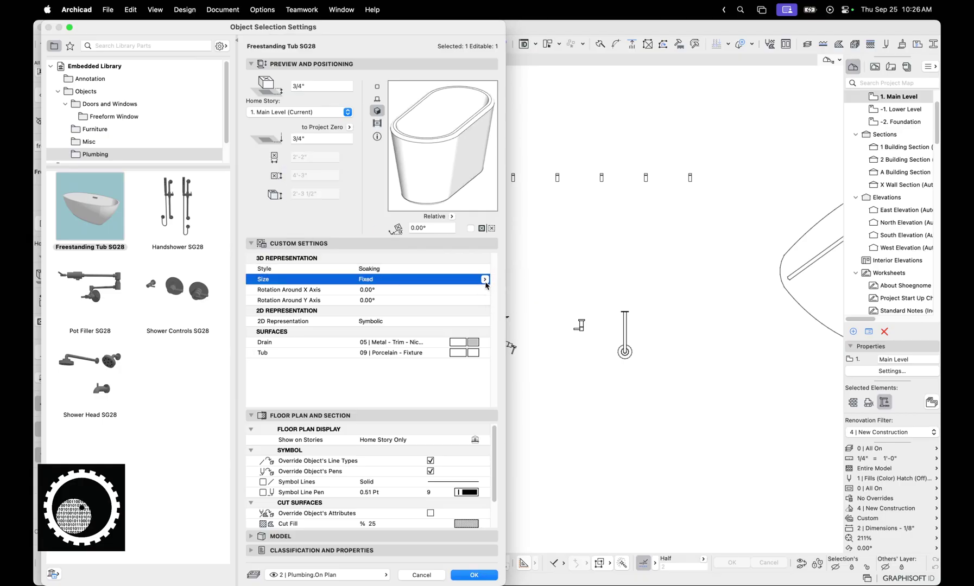
pyautogui.click(486, 281)
pyautogui.click(502, 282)
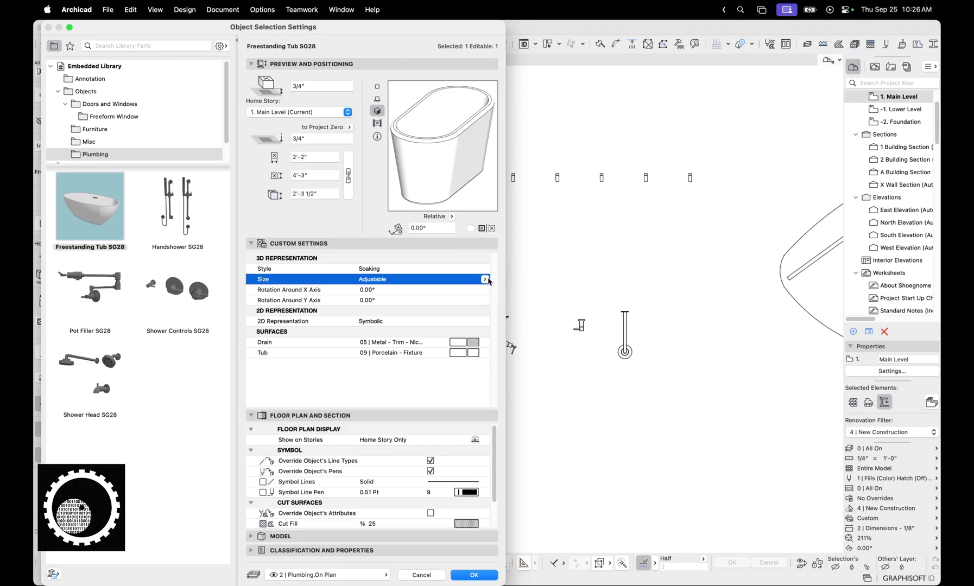
pyautogui.click(485, 280)
pyautogui.click(512, 291)
pyautogui.click(484, 269)
pyautogui.click(497, 276)
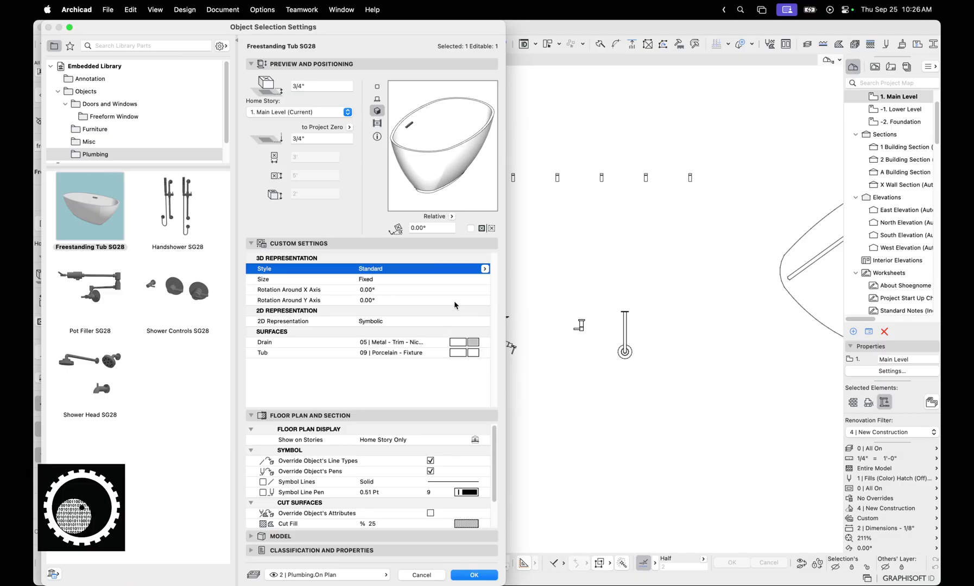
pyautogui.click(484, 268)
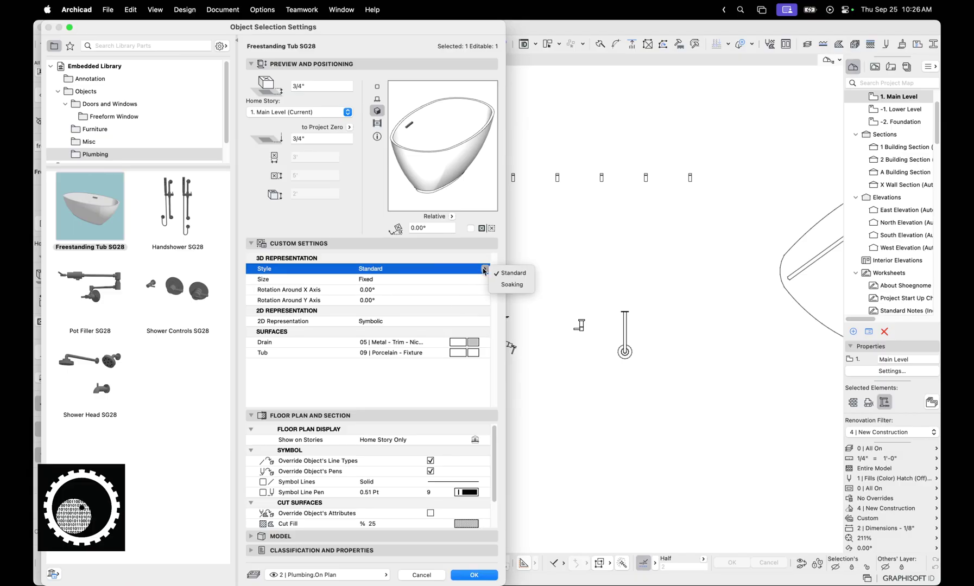
pyautogui.click(505, 286)
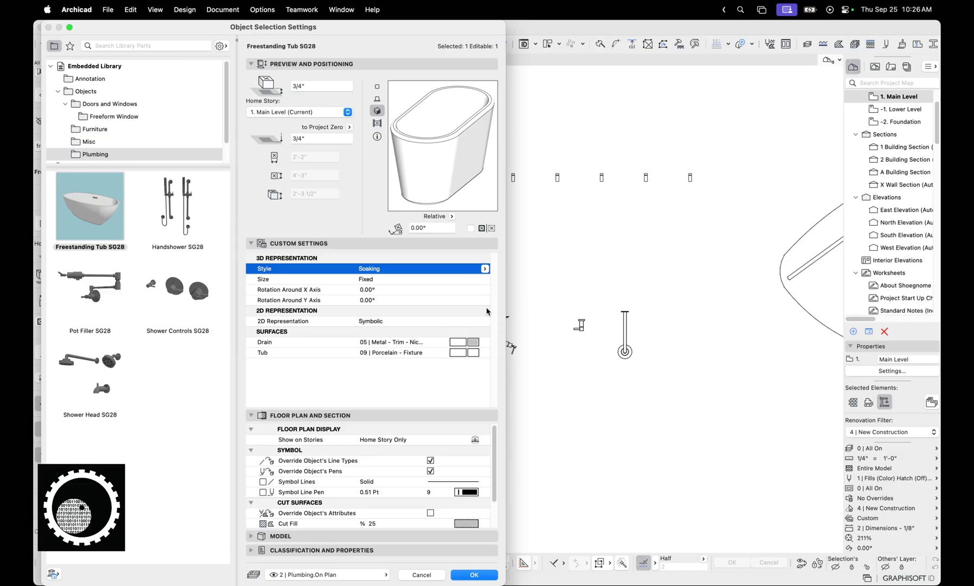
# Step: Open the Handshower SG28 settings and compare the Connection below and Connection to side styles
pyautogui.press('Escape')
pyautogui.click(428, 326)
pyautogui.moveTo(428, 325); pyautogui.dragTo(384, 325, button='middle')
pyautogui.scroll(-2, 384, 325)
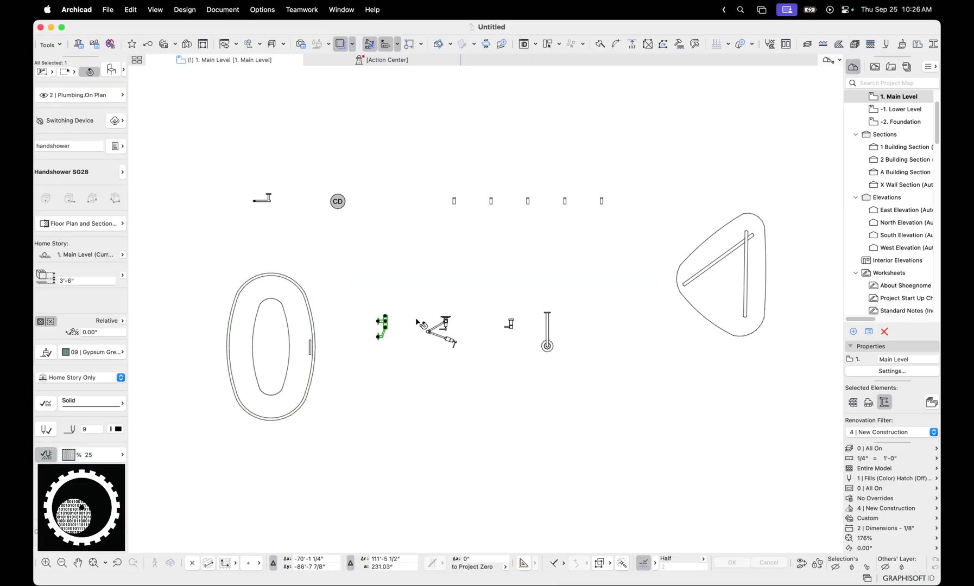
pyautogui.press('super+t')
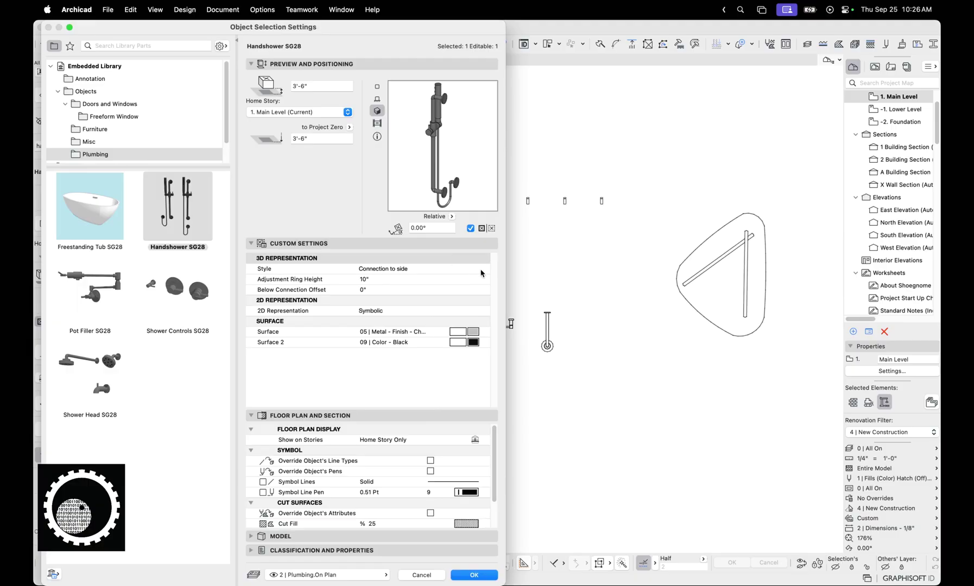
pyautogui.click(483, 270)
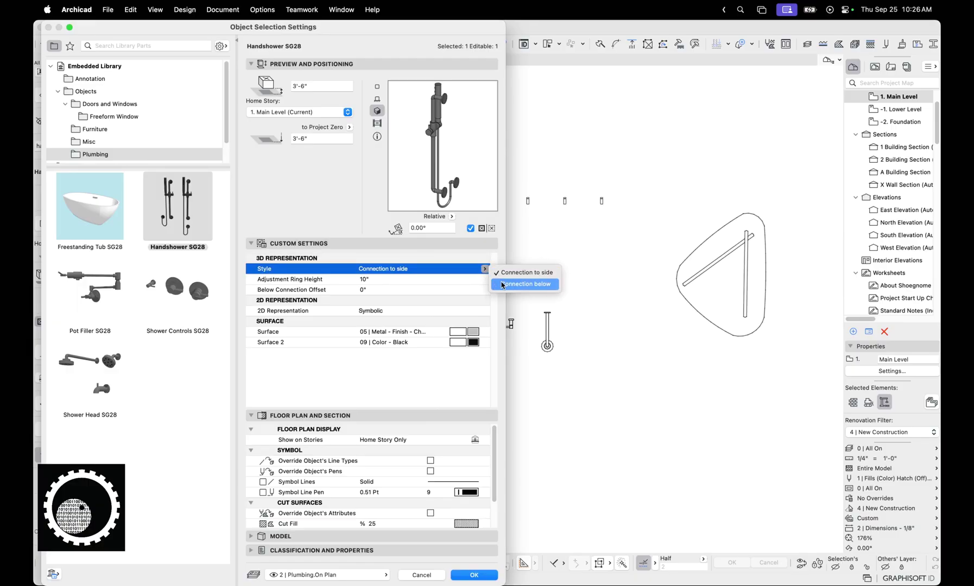
pyautogui.click(503, 285)
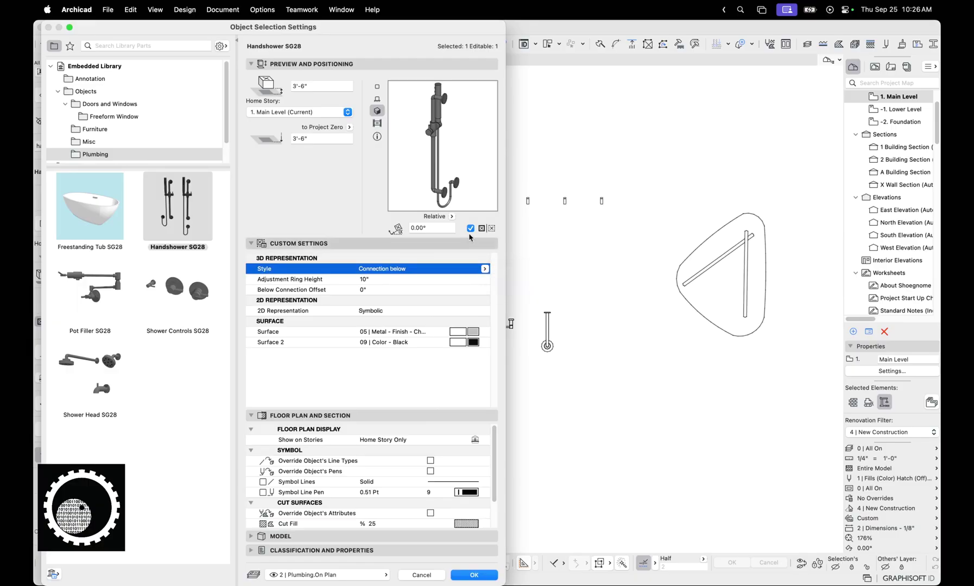
pyautogui.click(448, 161)
pyautogui.click(484, 268)
pyautogui.click(522, 271)
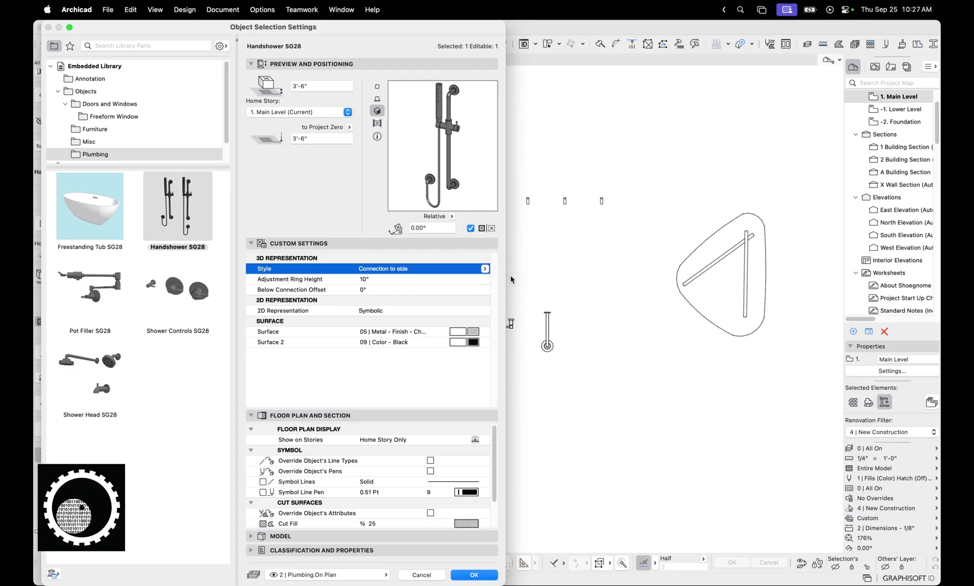
# Step: Set the Adjustment Ring Height to 1' and try a 1' Below Connection Offset
pyautogui.click(471, 280)
pyautogui.write("2'")
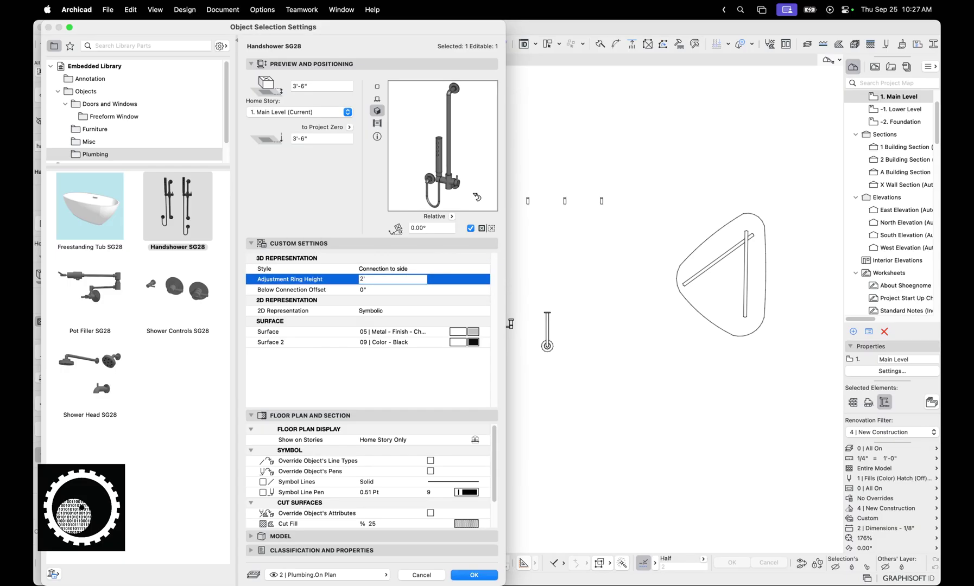
pyautogui.moveTo(381, 281); pyautogui.dragTo(356, 278)
pyautogui.write("1'")
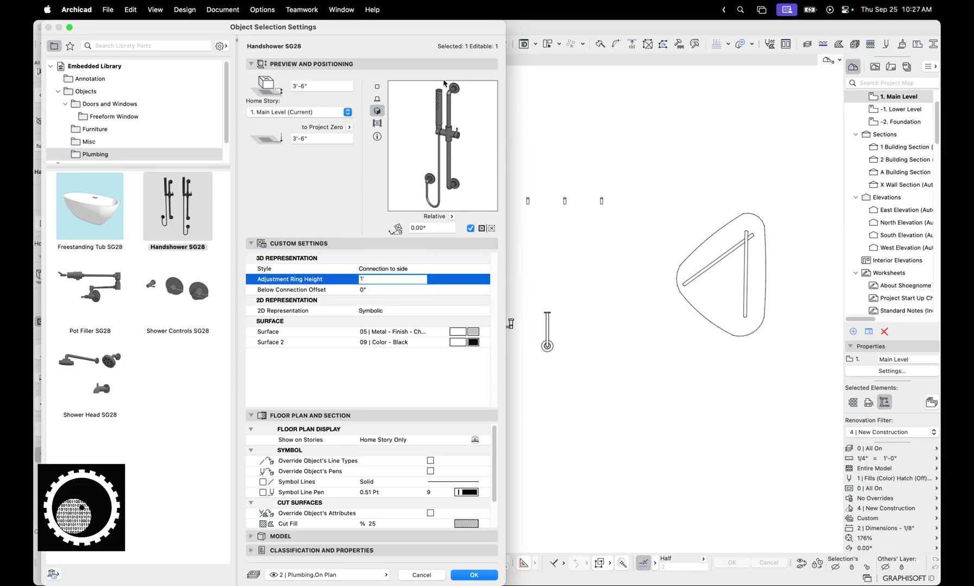
pyautogui.click(380, 290)
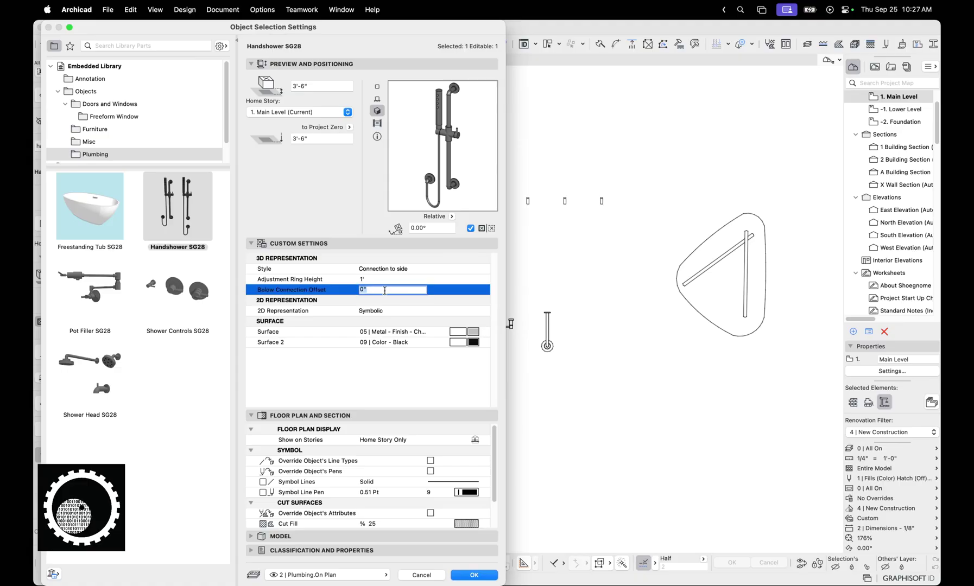
pyautogui.write("1'")
pyautogui.click(427, 270)
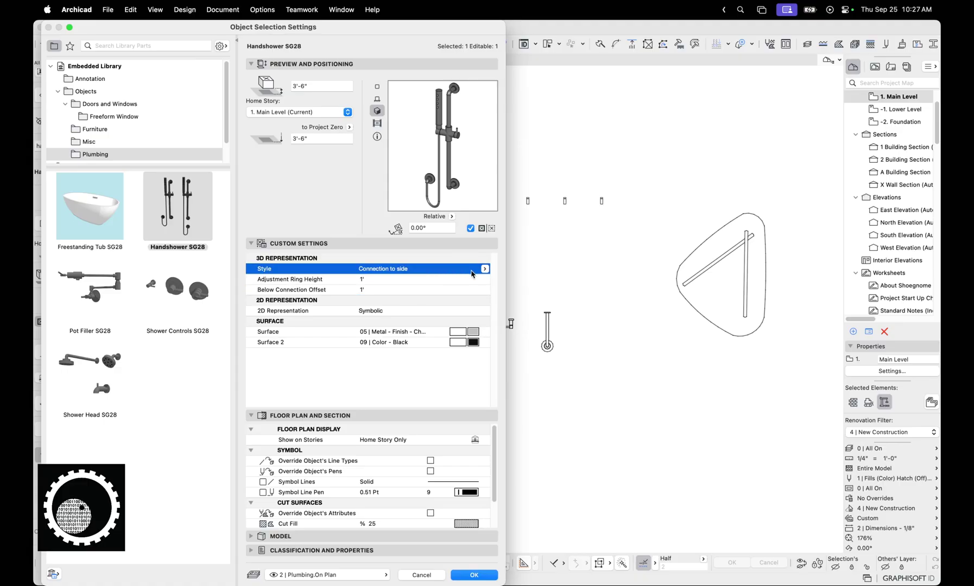
# Step: Switch the style to Connection below with a 6" Below Connection Offset
pyautogui.click(485, 269)
pyautogui.click(509, 285)
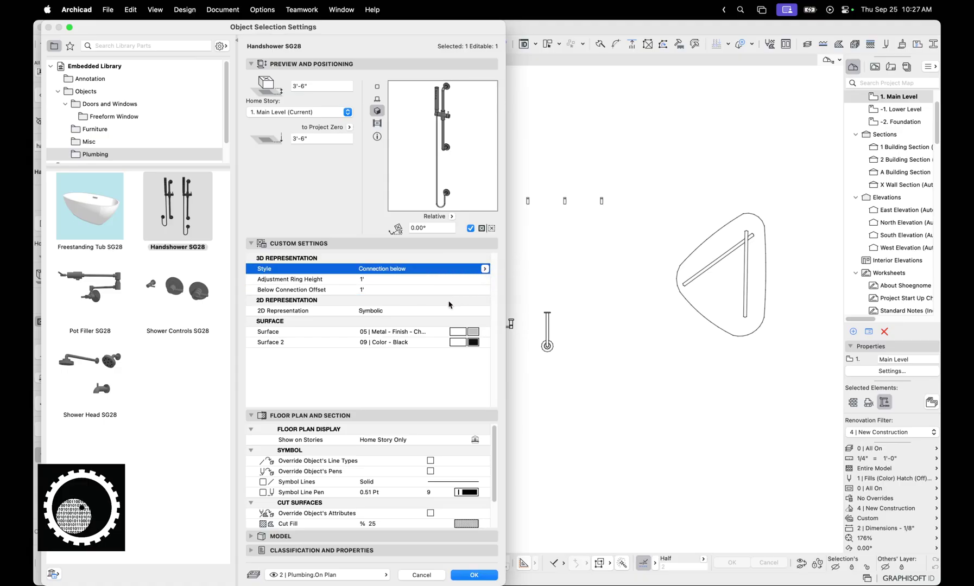
pyautogui.click(421, 290)
pyautogui.write('0"')
pyautogui.moveTo(393, 289); pyautogui.dragTo(335, 288)
pyautogui.write('6"')
pyautogui.press('Tab')
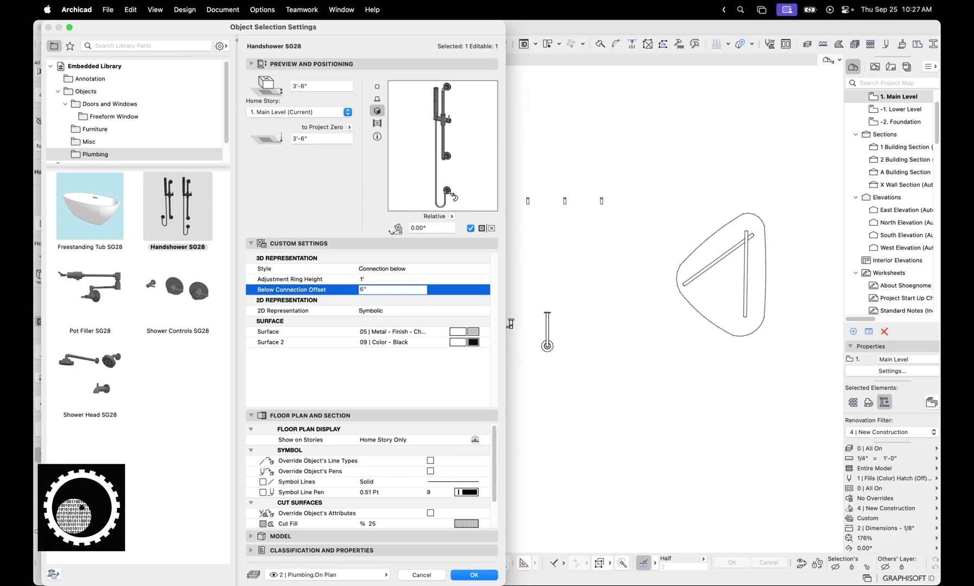
# Step: Circle the lowered connection in the preview and keep the 2D Representation Symbolic
pyautogui.hotkey('ctrl', 'a')
pyautogui.moveTo(447, 194); pyautogui.dragTo(469, 158)
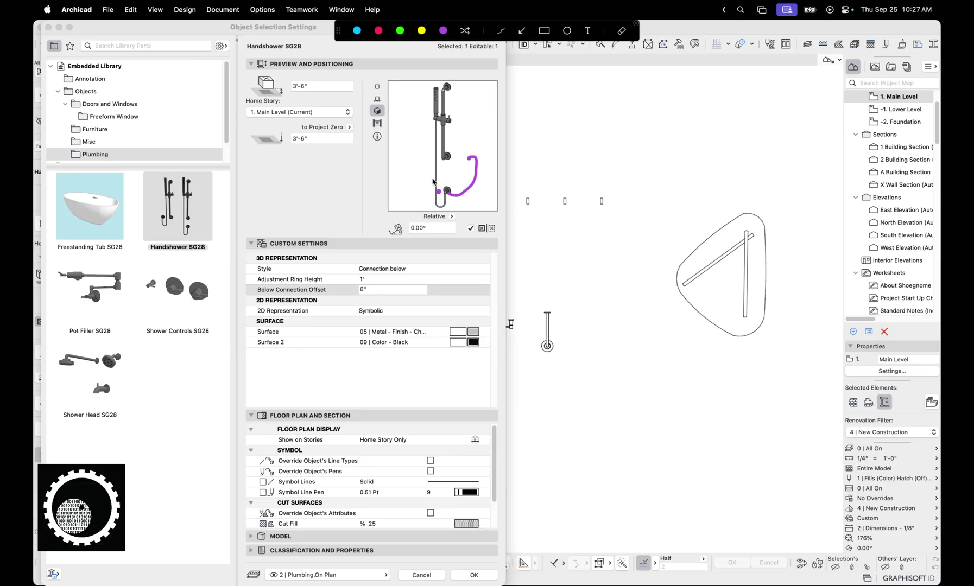
pyautogui.press('Escape')
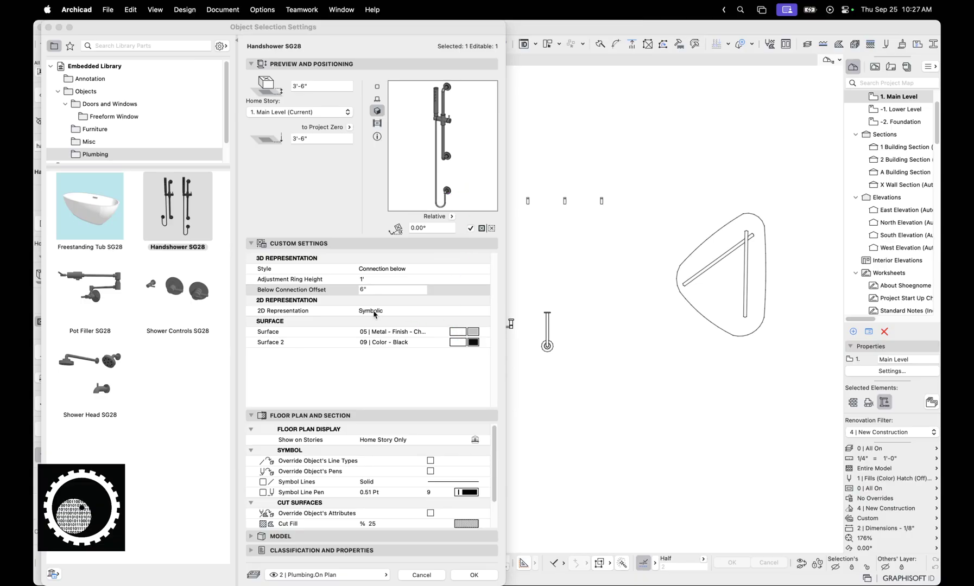
pyautogui.click(390, 315)
pyautogui.click(484, 311)
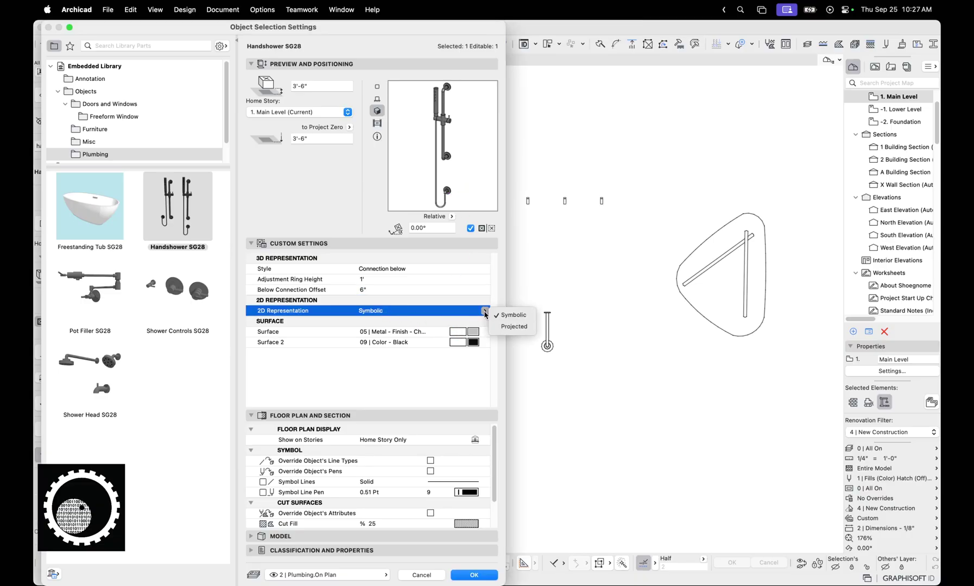
pyautogui.click(412, 337)
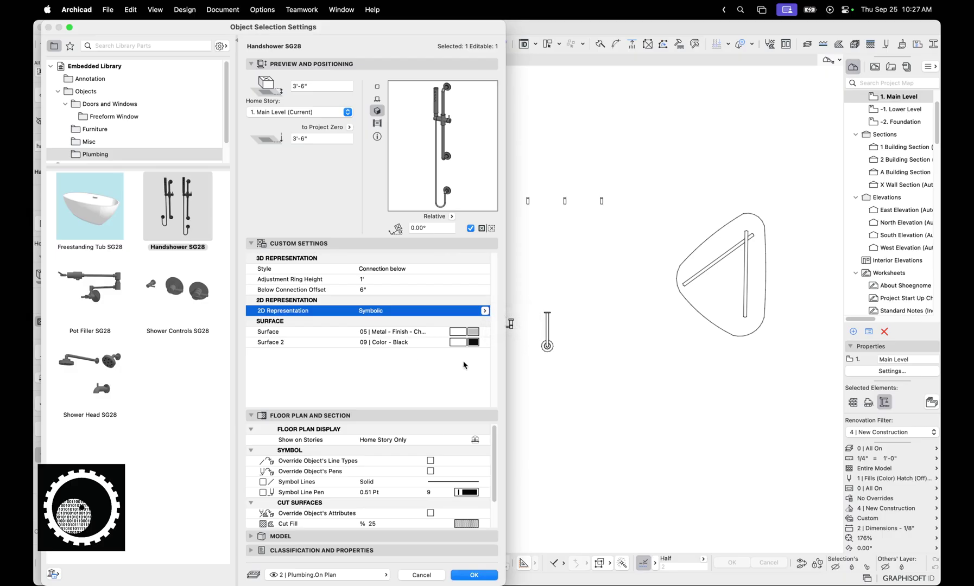
# Step: Open the Pot Filler SG28 settings and set Arm Angle 1 and Arm Angle 2 to 45°
pyautogui.press('Escape')
pyautogui.press('Escape')
pyautogui.click(445, 319)
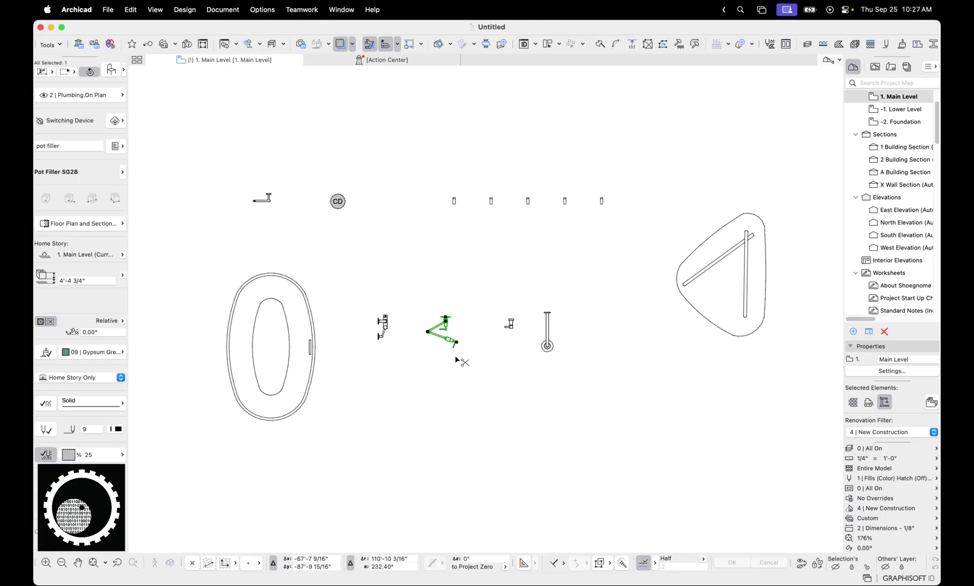
pyautogui.press('super+t')
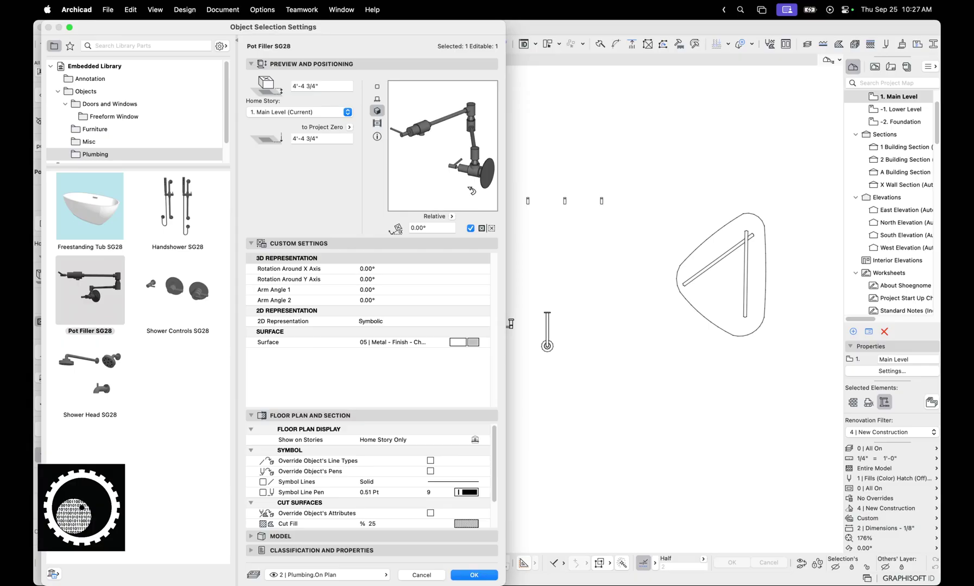
pyautogui.moveTo(462, 174)
pyautogui.mouseDown()
pyautogui.moveTo(481, 174)
pyautogui.moveTo(458, 178)
pyautogui.moveTo(458, 160)
pyautogui.mouseUp()
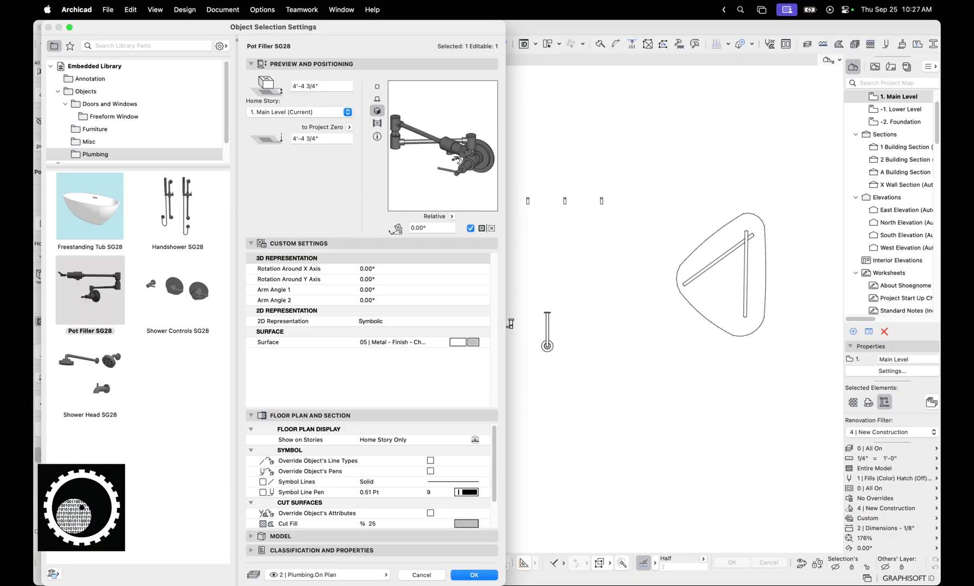
pyautogui.click(391, 297)
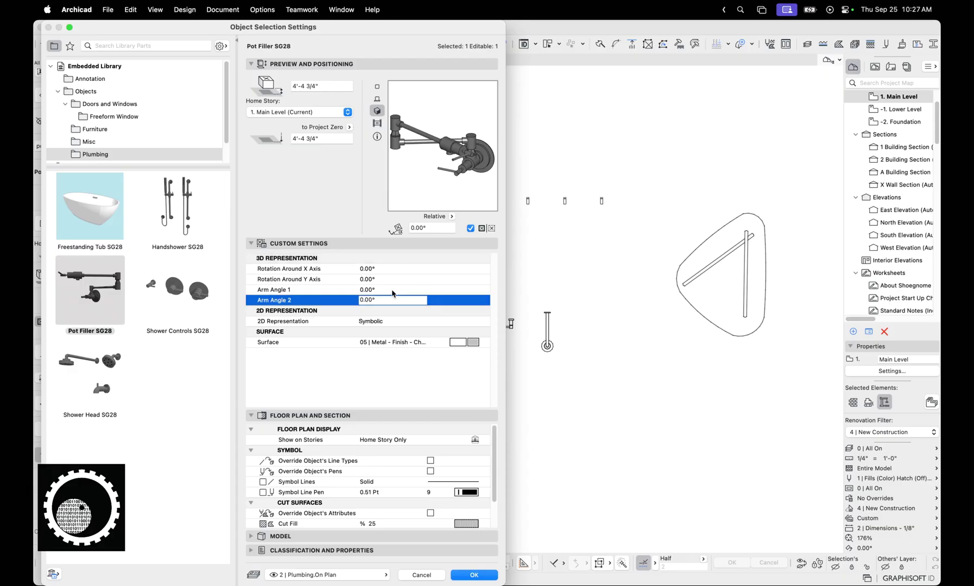
pyautogui.click(391, 290)
pyautogui.moveTo(376, 290); pyautogui.dragTo(342, 290)
pyautogui.write('45')
pyautogui.press('Tab')
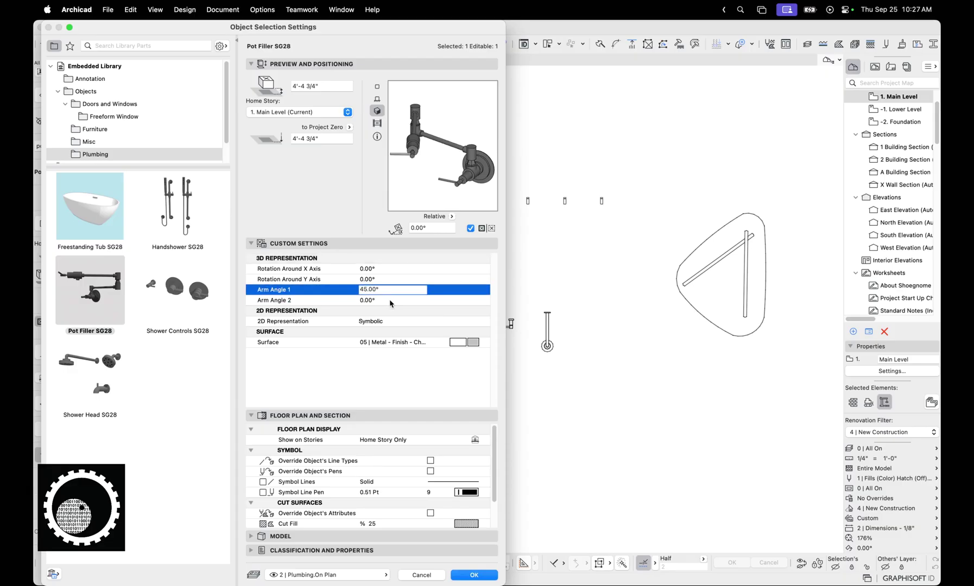
pyautogui.click(391, 302)
pyautogui.write('45')
pyautogui.press('Return')
# Step: Set the pot filler's 2D Representation to Projected and apply the settings
pyautogui.click(481, 321)
pyautogui.click(483, 324)
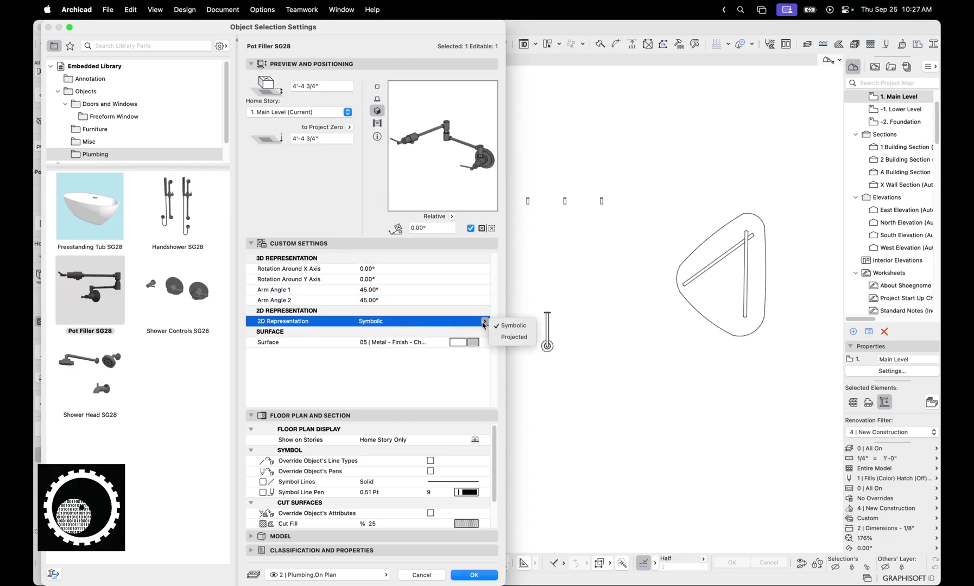
pyautogui.click(513, 337)
pyautogui.click(484, 322)
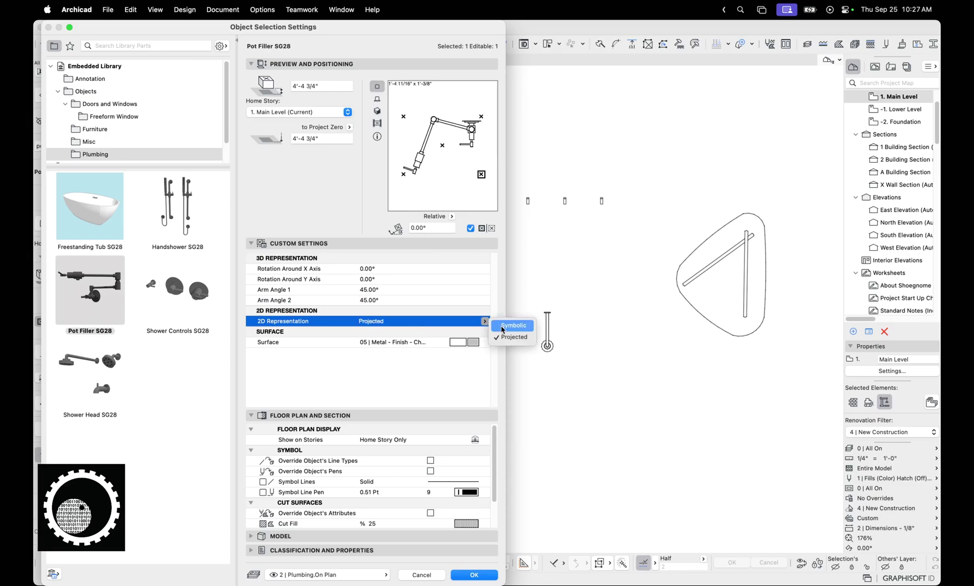
pyautogui.click(503, 327)
pyautogui.click(484, 321)
pyautogui.click(513, 338)
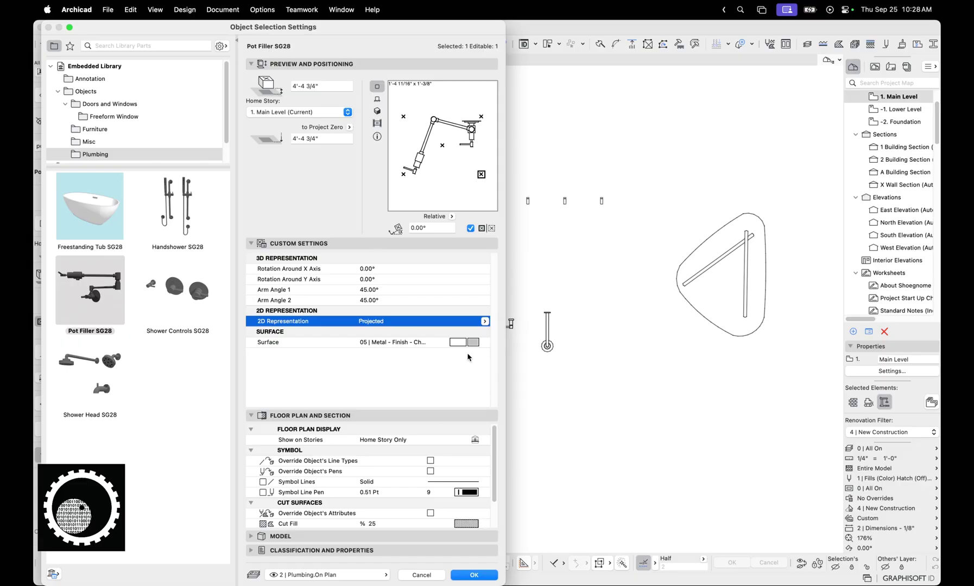
pyautogui.click(473, 575)
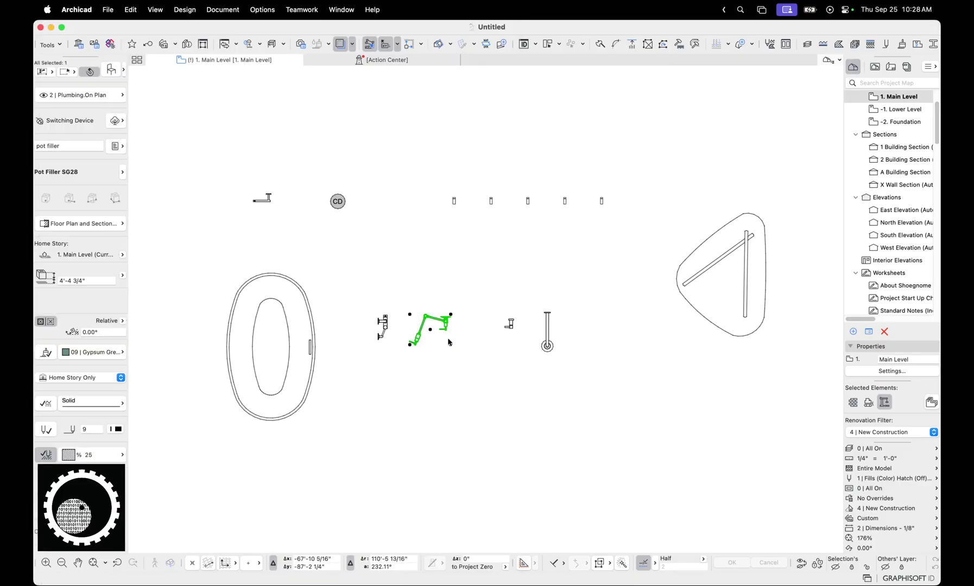
pyautogui.scroll(5, 446, 342)
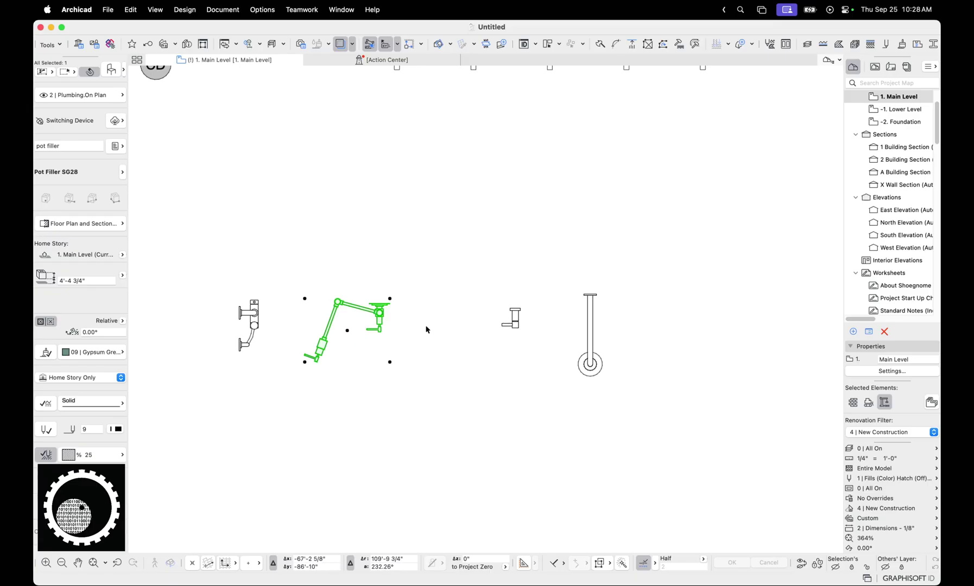
# Step: Open the Shower Controls SG28 settings and switch its style from Thermostatic to Combo
pyautogui.doubleClick(520, 316)
pyautogui.click(485, 269)
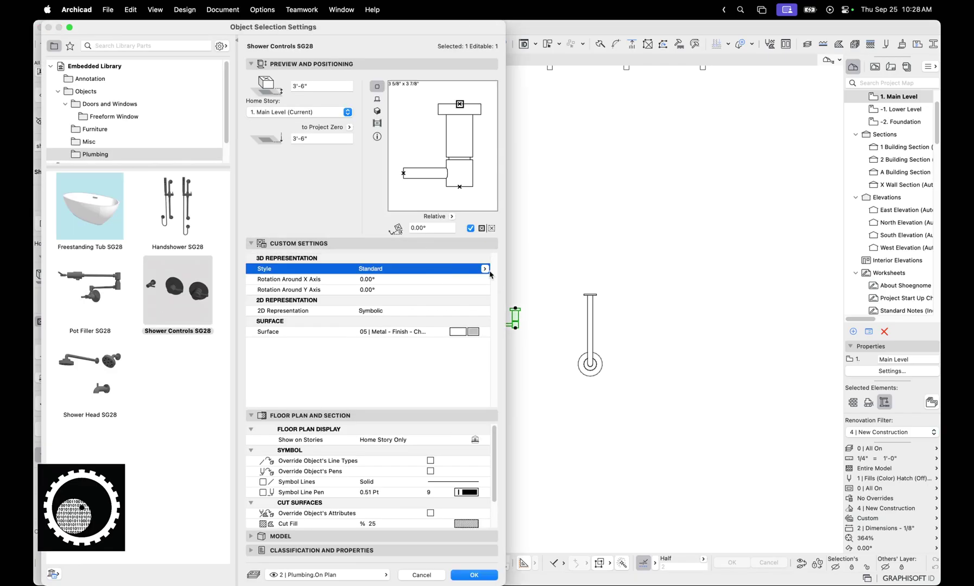
pyautogui.click(485, 269)
pyautogui.click(510, 285)
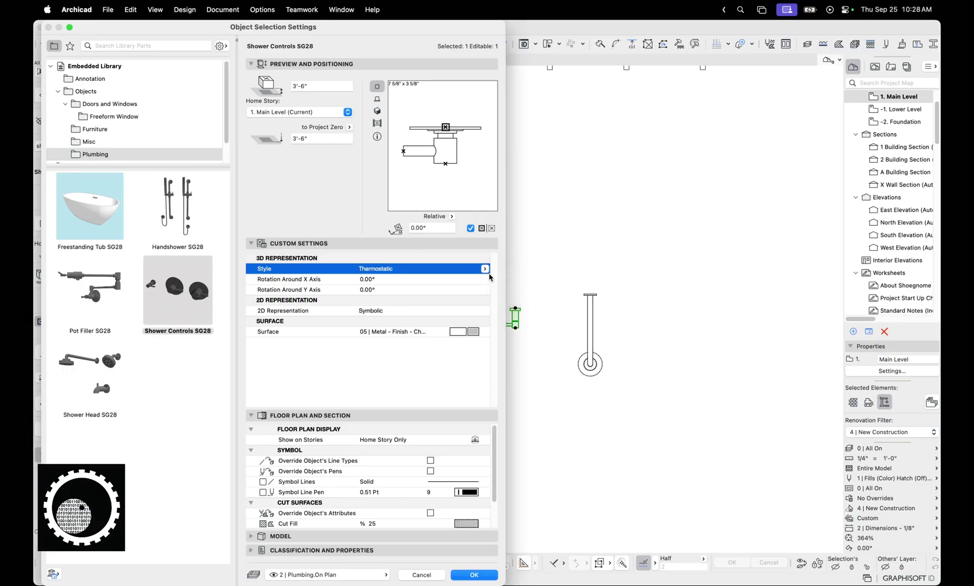
pyautogui.click(485, 268)
pyautogui.click(511, 296)
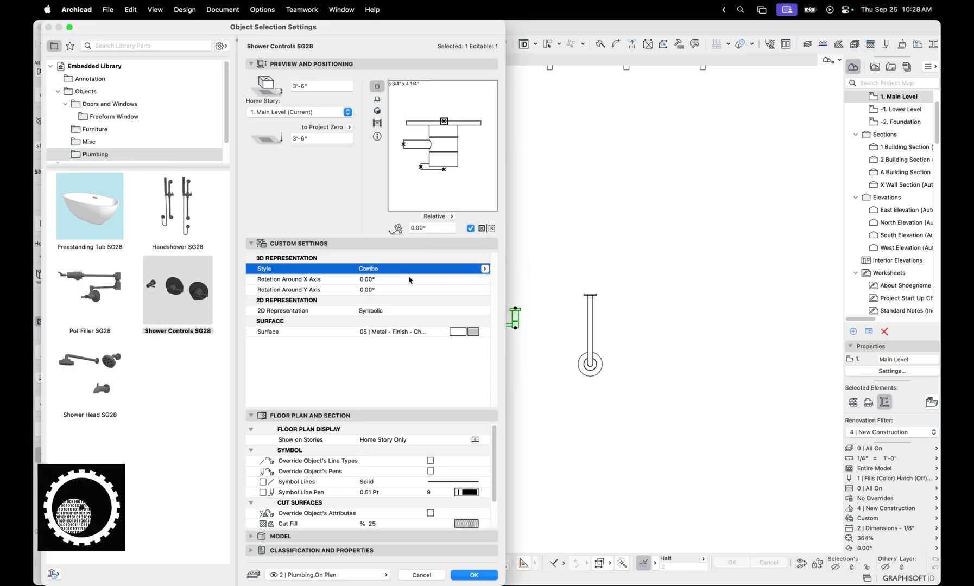
# Step: Review the rotation and 2D settings, preview front and 3D views, then close the dialog
pyautogui.click(409, 279)
pyautogui.click(422, 312)
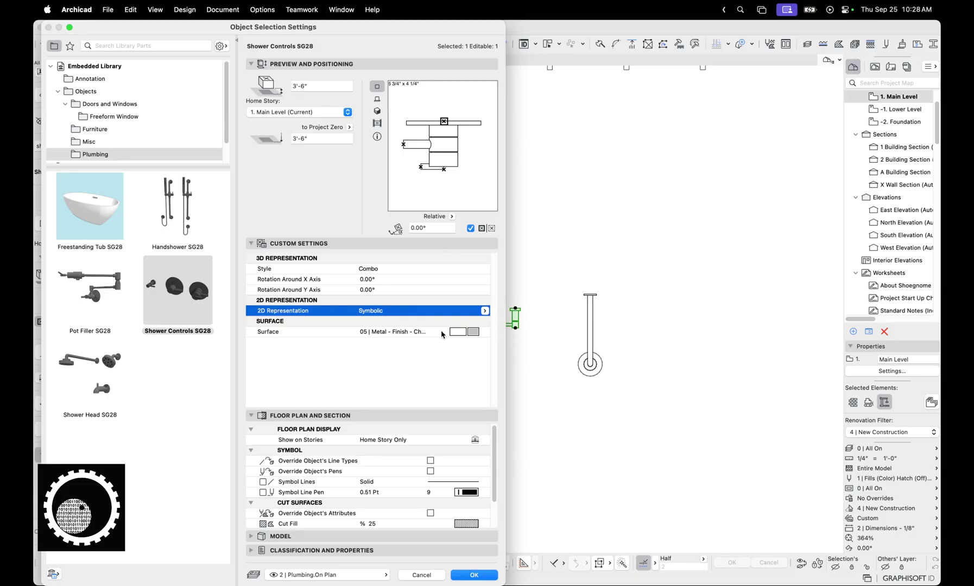
pyautogui.click(402, 289)
pyautogui.click(401, 270)
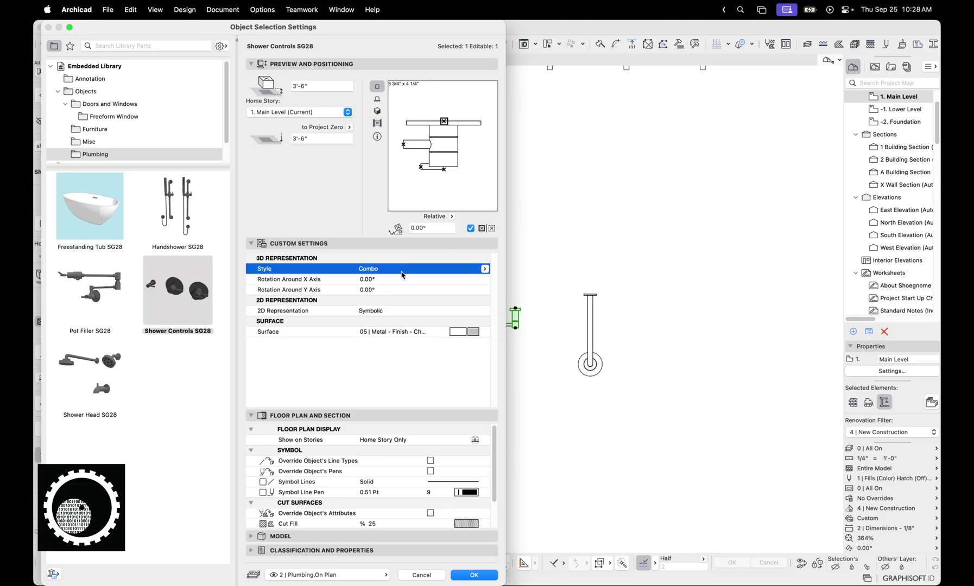
pyautogui.click(377, 99)
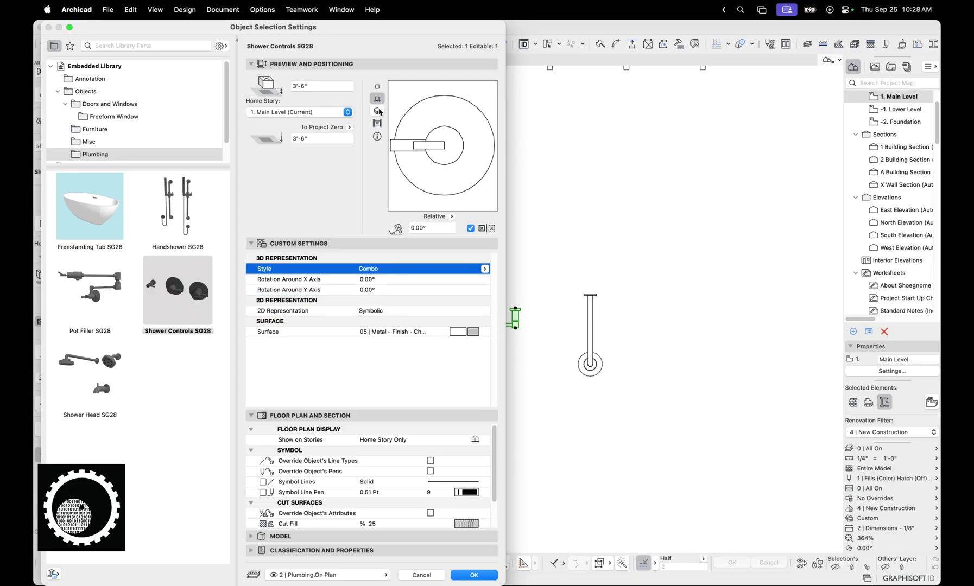
pyautogui.click(377, 110)
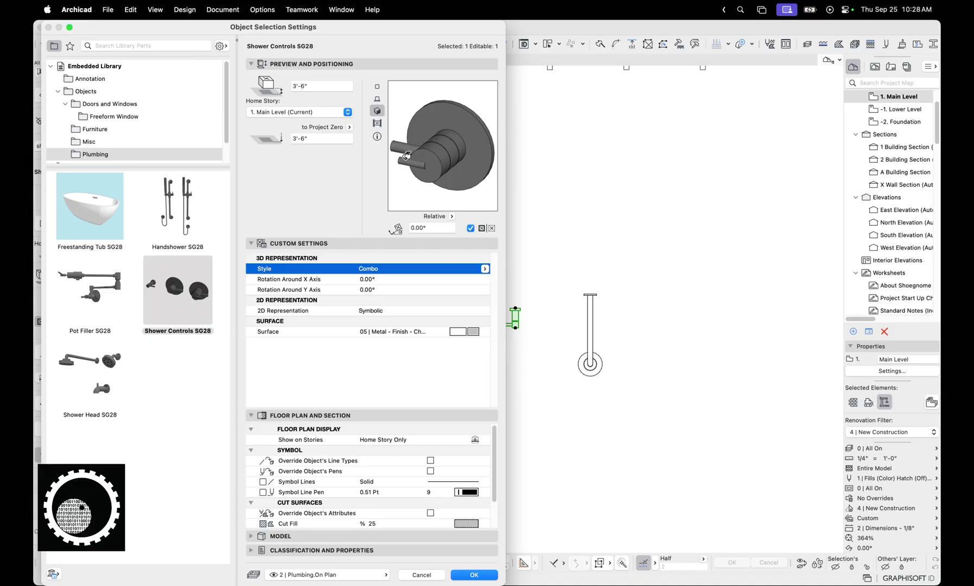
pyautogui.click(474, 574)
pyautogui.click(590, 365)
pyautogui.press('super+t')
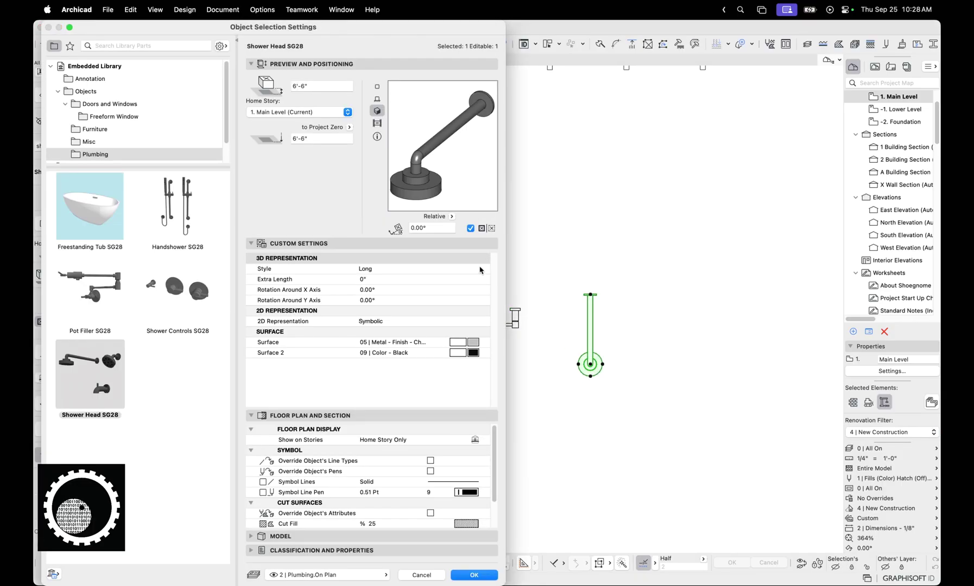
pyautogui.click(480, 271)
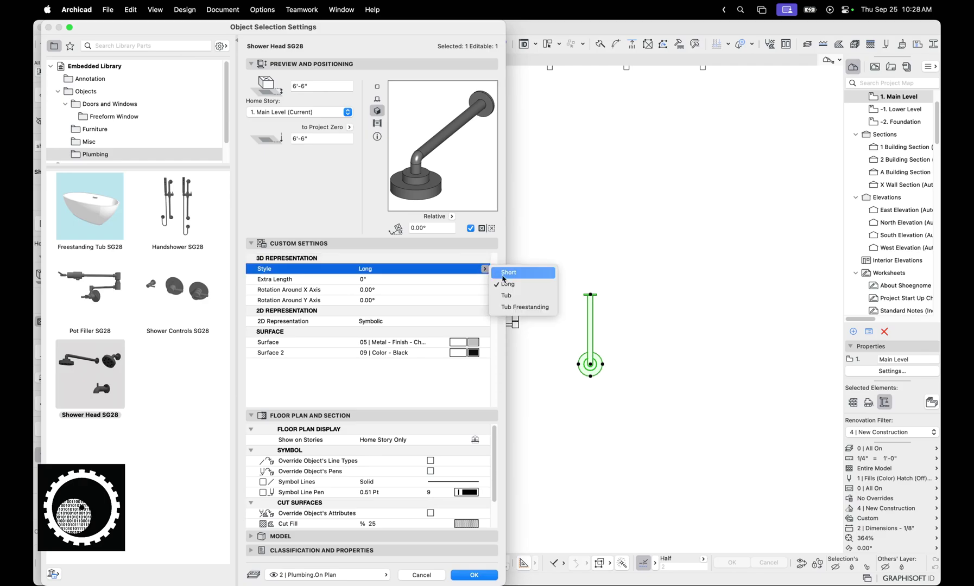
pyautogui.click(524, 307)
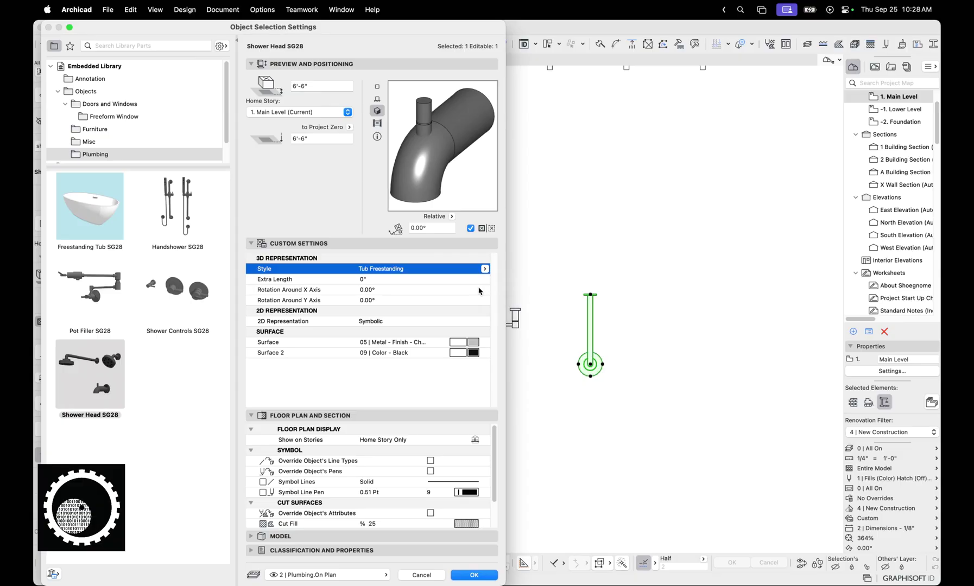
pyautogui.click(484, 270)
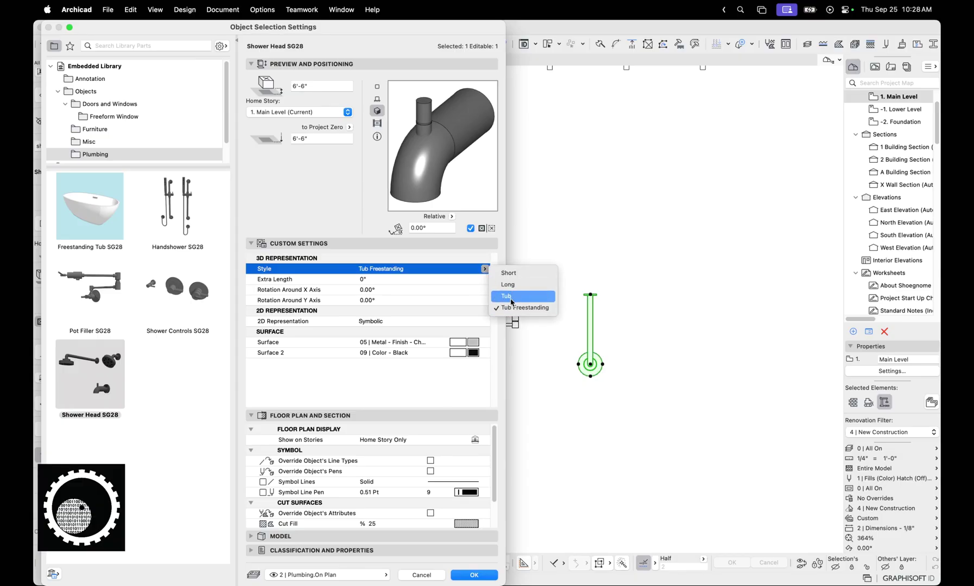
pyautogui.click(511, 298)
pyautogui.click(485, 269)
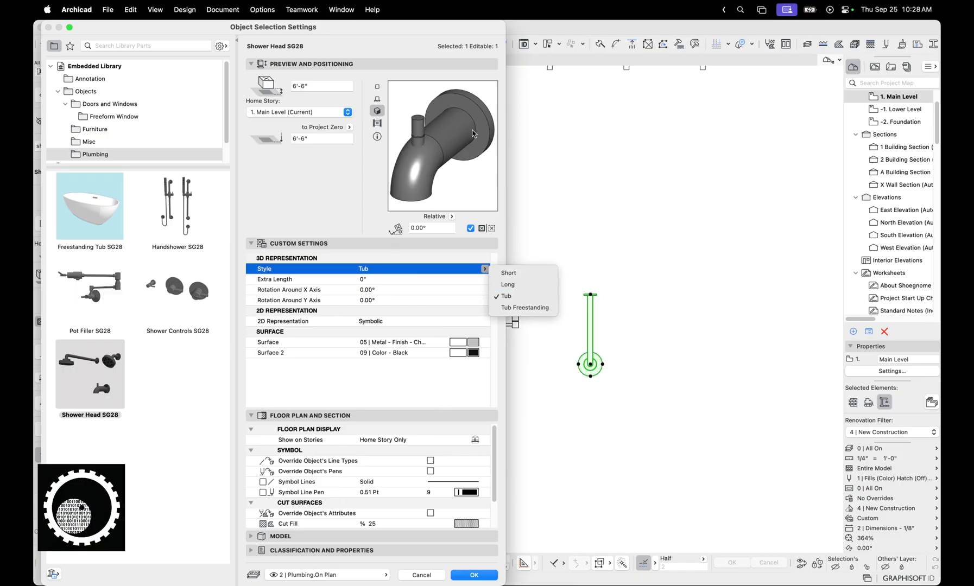
pyautogui.click(549, 307)
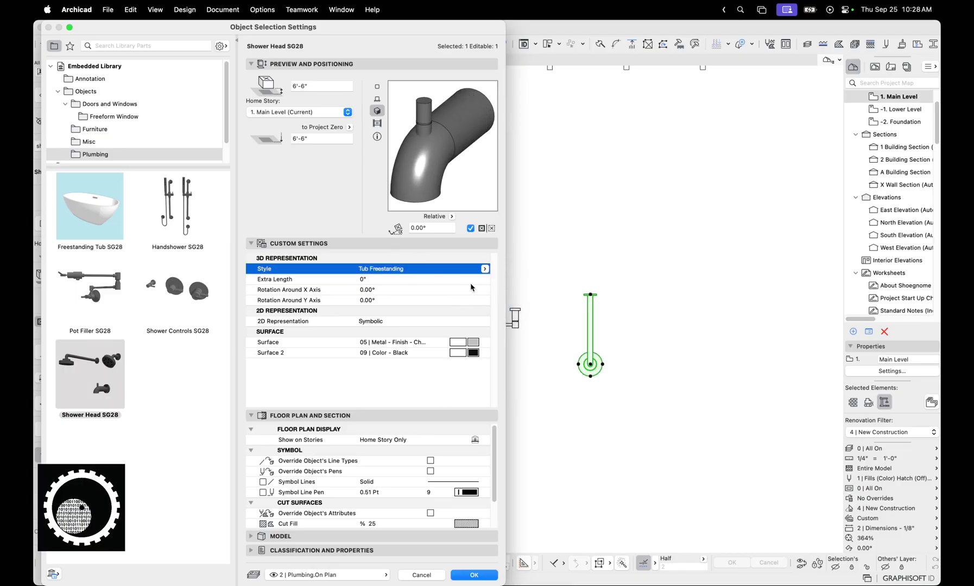
pyautogui.press('Return')
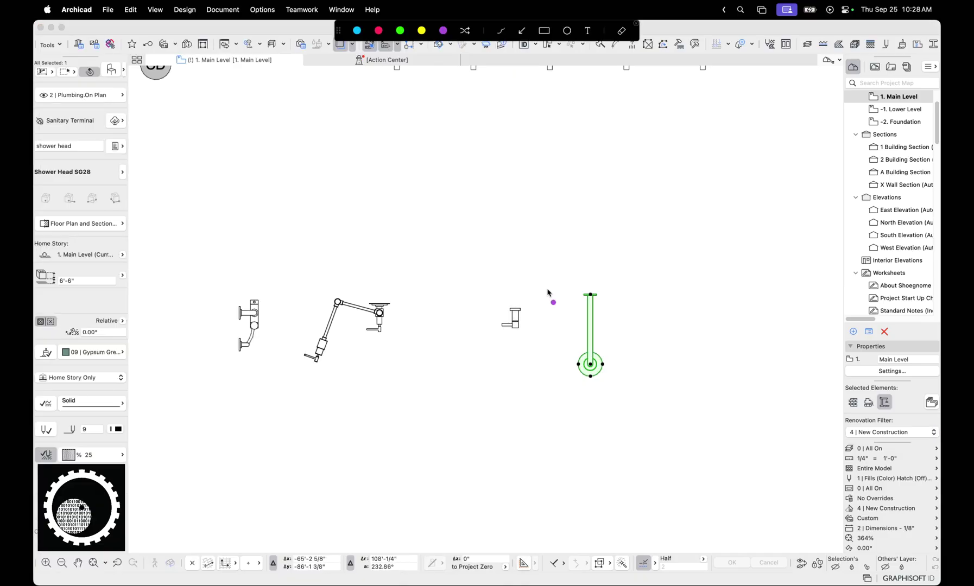
pyautogui.moveTo(547, 289)
pyautogui.mouseDown()
pyautogui.moveTo(566, 292)
pyautogui.moveTo(537, 296)
pyautogui.moveTo(581, 290)
pyautogui.moveTo(554, 287)
pyautogui.mouseUp()
pyautogui.moveTo(553, 180)
pyautogui.mouseDown()
pyautogui.moveTo(554, 191)
pyautogui.moveTo(613, 217)
pyautogui.moveTo(567, 203)
pyautogui.mouseUp()
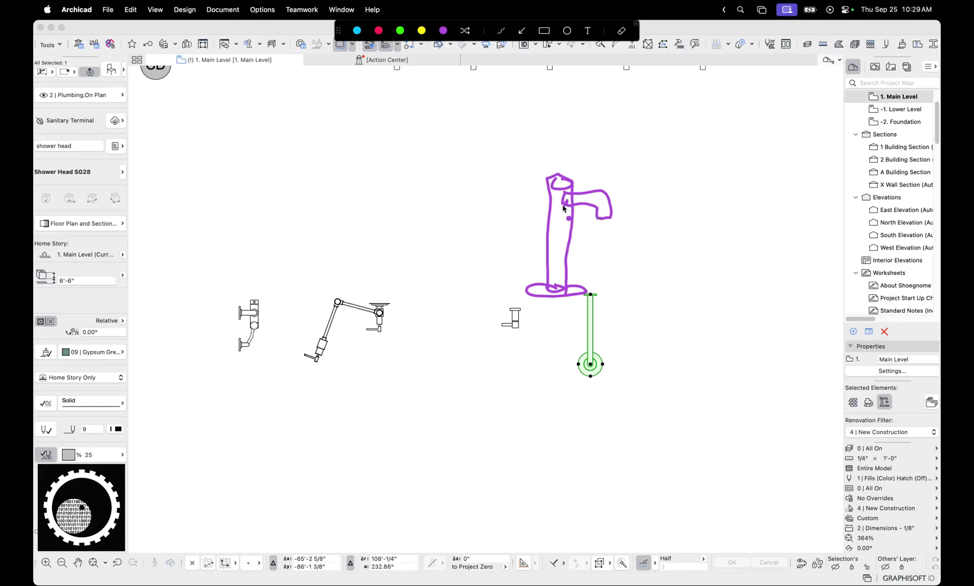
pyautogui.click(627, 227)
pyautogui.moveTo(559, 288)
pyautogui.mouseDown()
pyautogui.moveTo(559, 315)
pyautogui.moveTo(578, 315)
pyautogui.moveTo(570, 323)
pyautogui.mouseUp()
pyautogui.press('Escape')
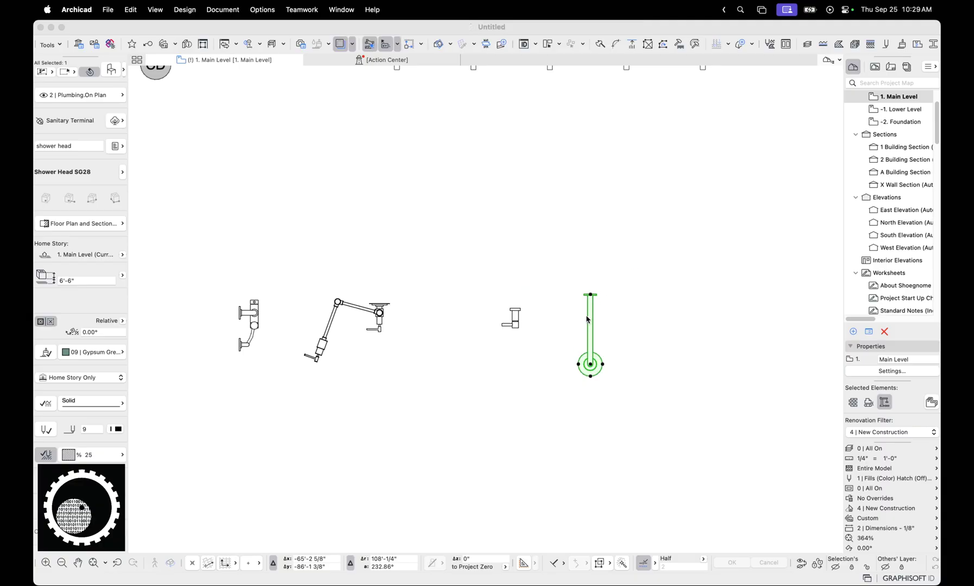
pyautogui.press('super+t')
pyautogui.click(390, 311)
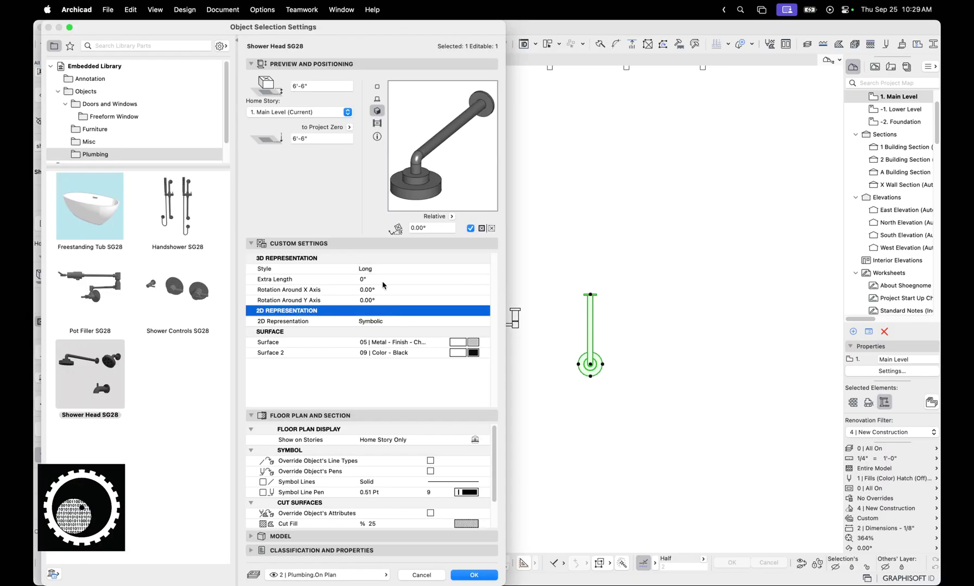
pyautogui.click(384, 279)
pyautogui.write("1'")
pyautogui.press('Return')
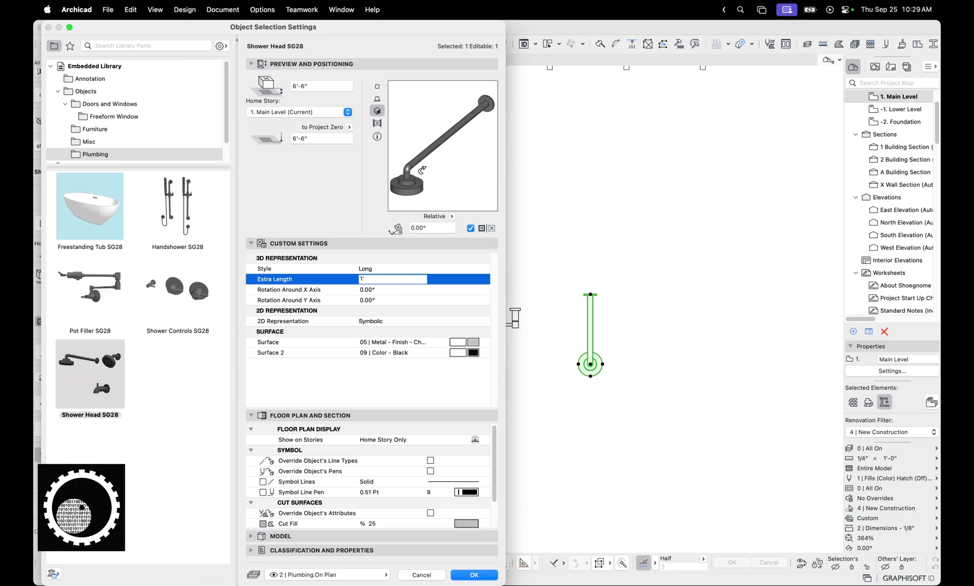
pyautogui.click(454, 270)
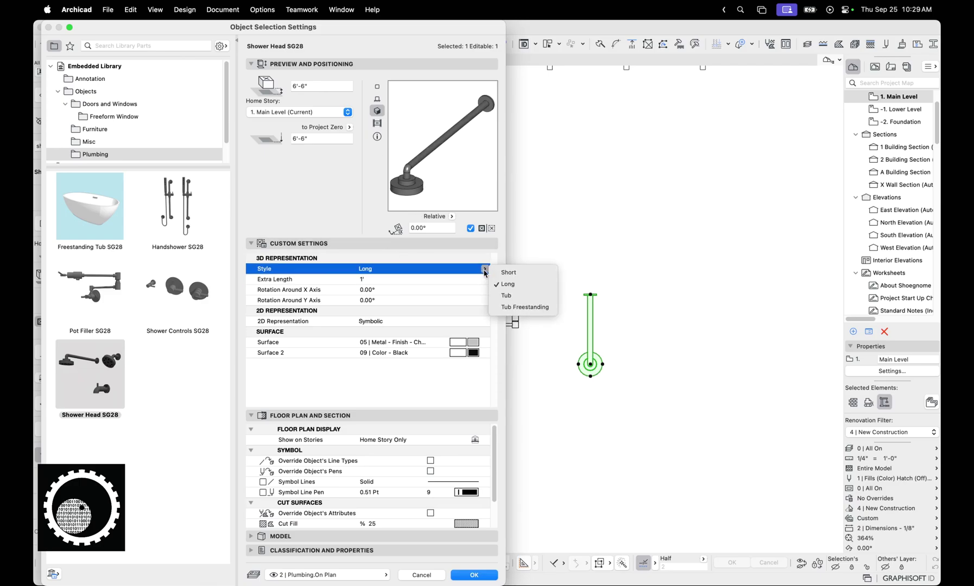
pyautogui.click(495, 296)
pyautogui.click(480, 279)
pyautogui.write("2'")
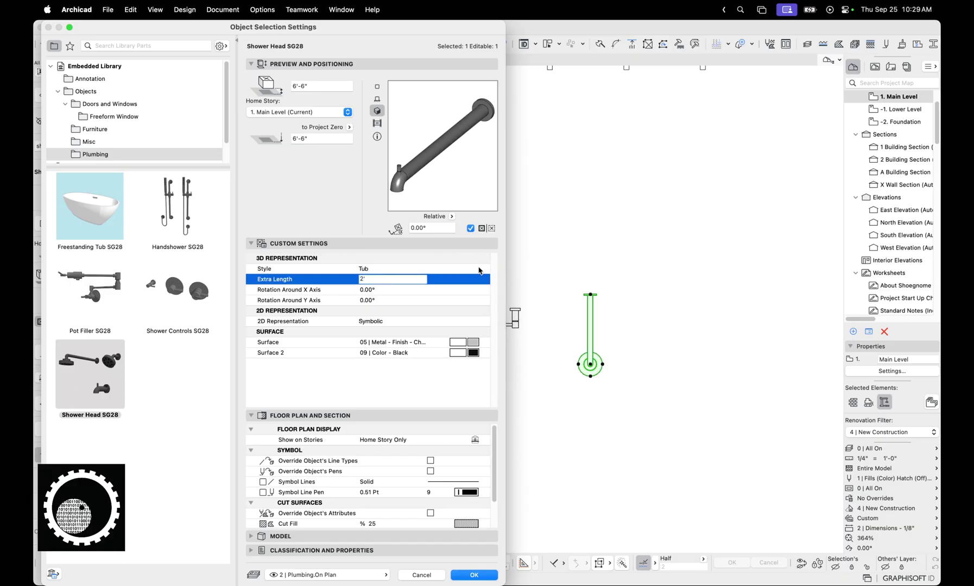
pyautogui.click(484, 269)
pyautogui.click(507, 269)
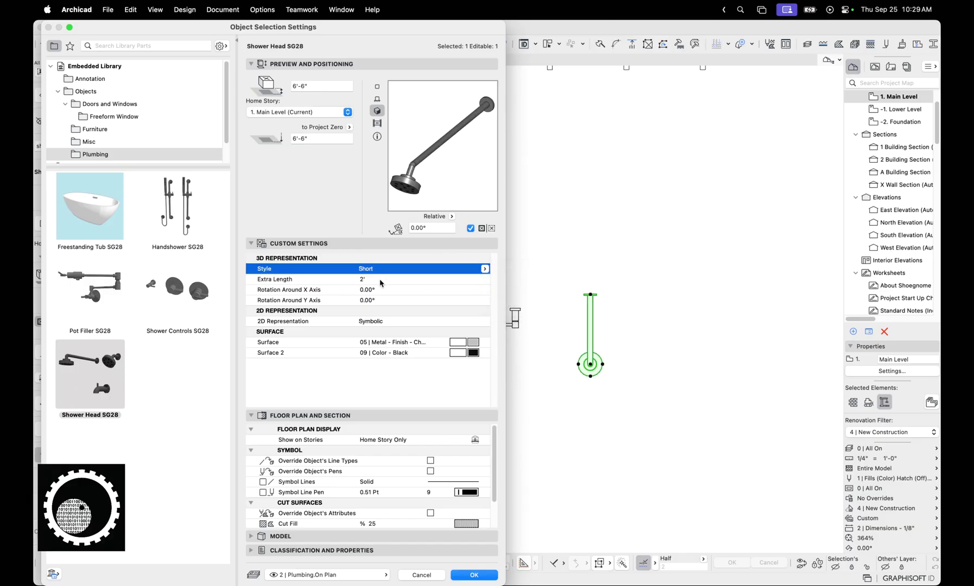
pyautogui.click(381, 281)
pyautogui.write("1'")
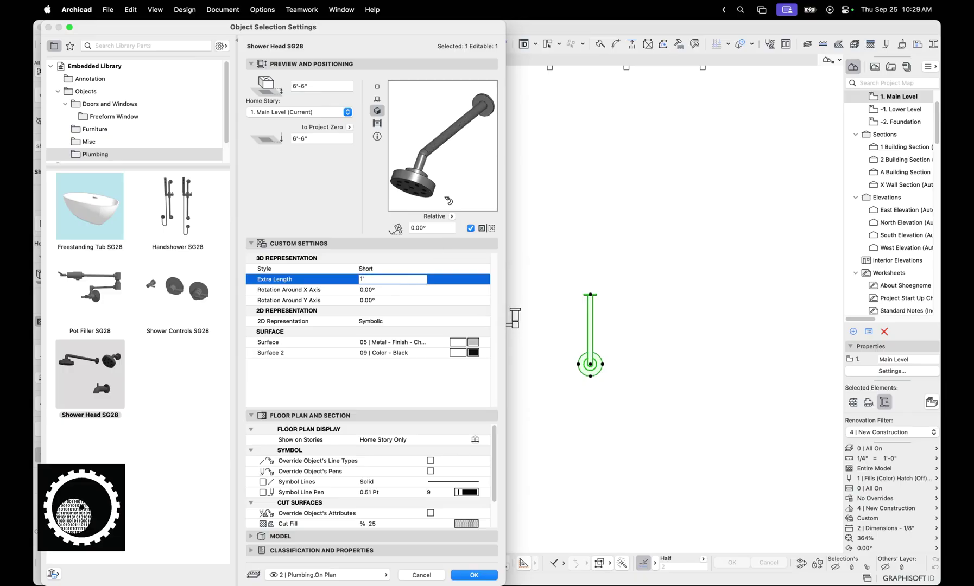
pyautogui.press('Return')
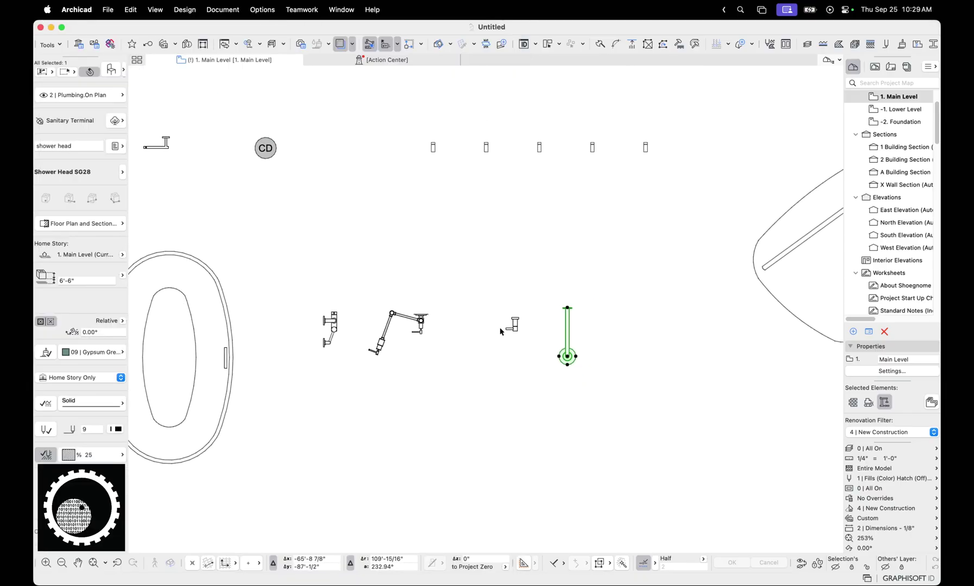
pyautogui.scroll(-2, 491, 331)
pyautogui.moveTo(542, 277); pyautogui.dragTo(366, 323, button='middle')
pyautogui.scroll(-1, 468, 298)
pyautogui.scroll(-1, 459, 298)
pyautogui.moveTo(635, 294); pyautogui.dragTo(545, 310, button='middle')
pyautogui.click(621, 366)
pyautogui.press('super+t')
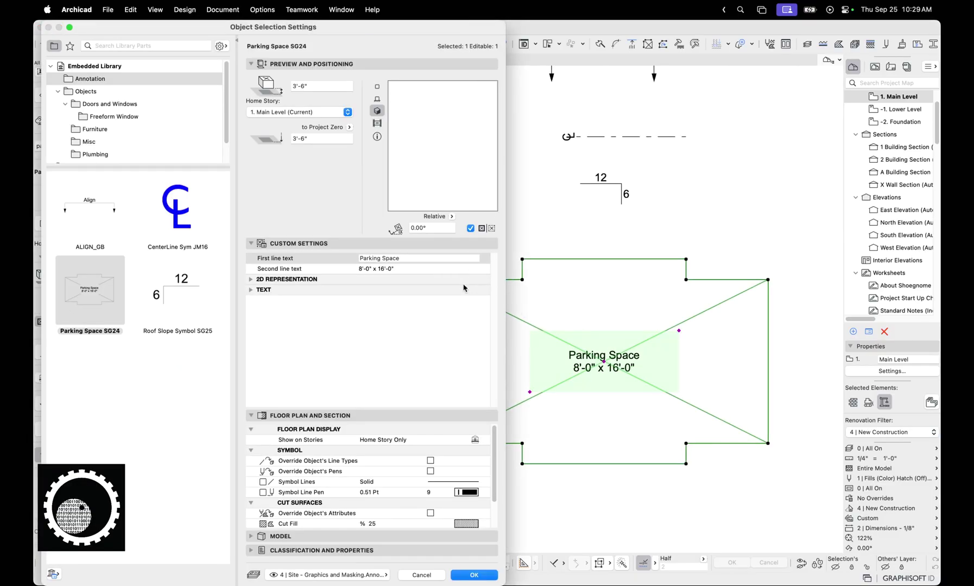
pyautogui.click(407, 268)
pyautogui.click(405, 257)
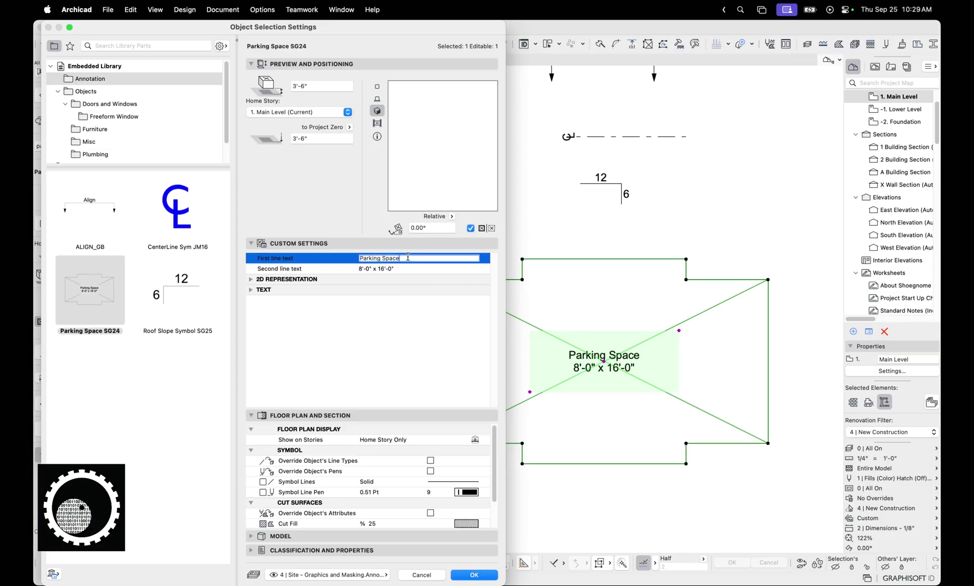
pyautogui.click(263, 279)
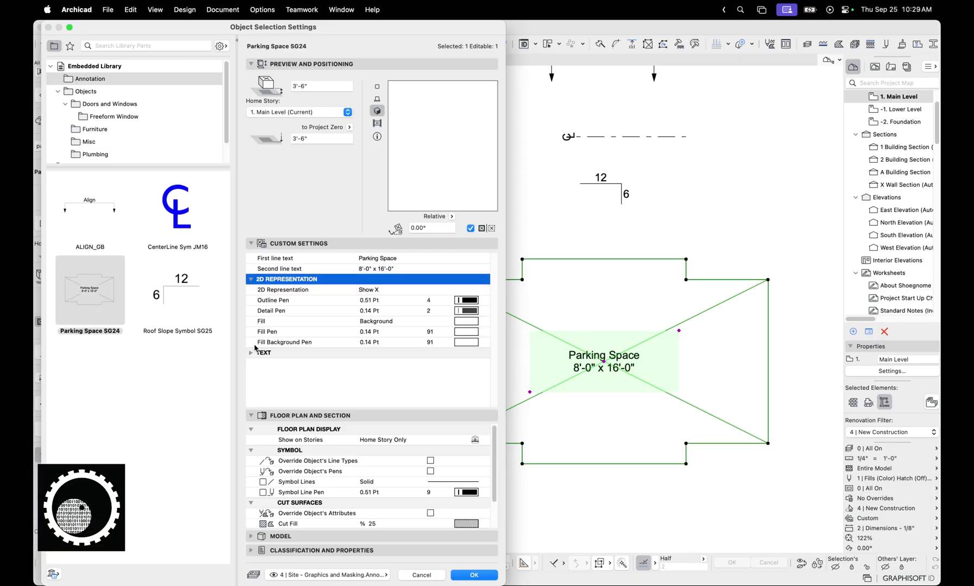
pyautogui.click(408, 290)
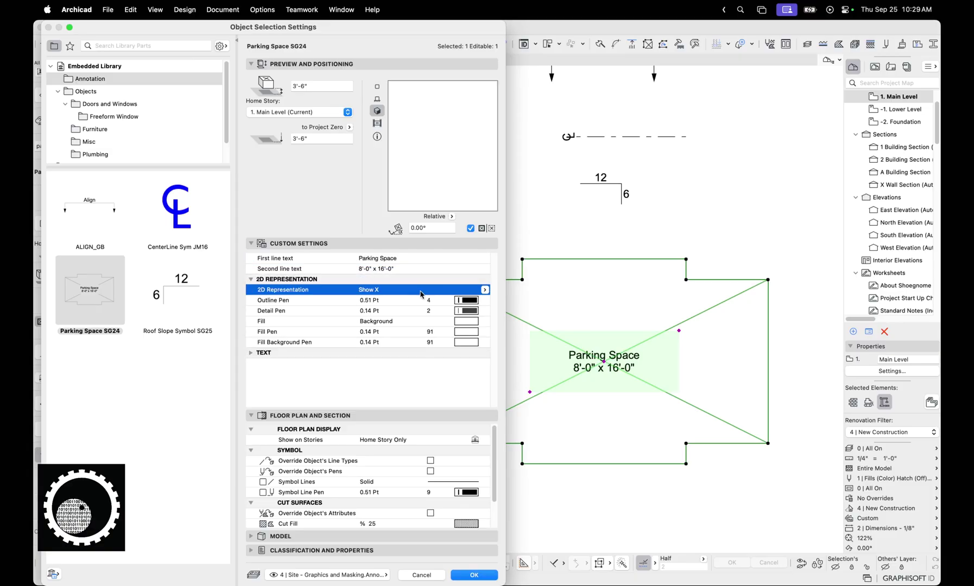
pyautogui.click(484, 290)
pyautogui.click(498, 307)
pyautogui.click(377, 87)
pyautogui.click(251, 353)
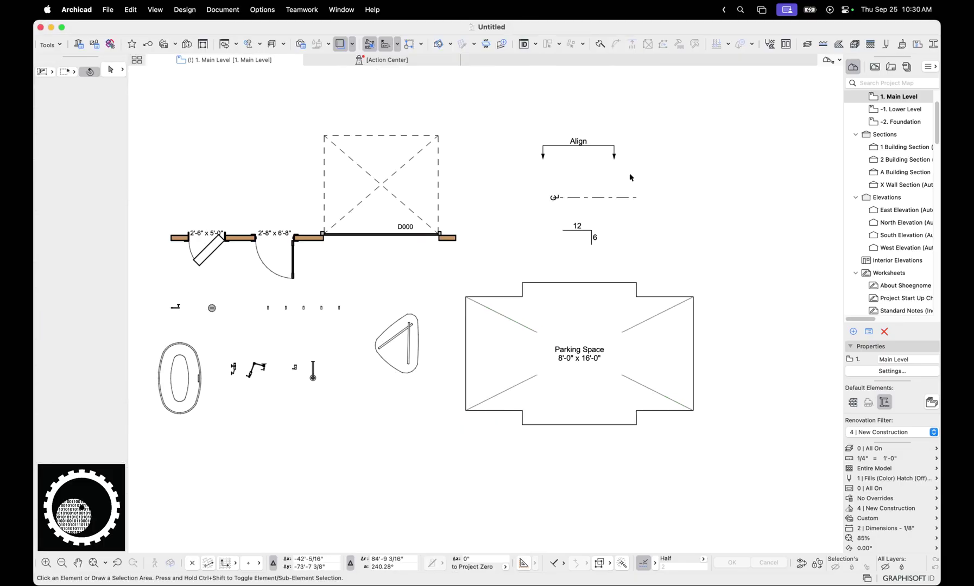
# Step: Open the roof slope symbol's settings and enter rise values of 12 and 6
pyautogui.click(576, 232)
pyautogui.doubleClick(577, 234)
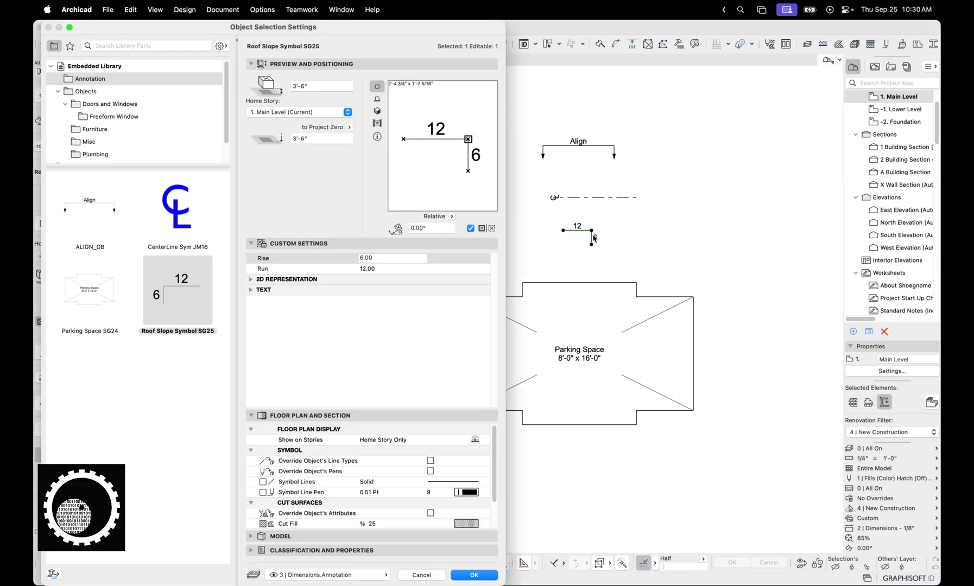
pyautogui.click(399, 257)
pyautogui.write('12')
pyautogui.press('Return')
pyautogui.click(399, 258)
pyautogui.write('6')
pyautogui.press('Return')
# Step: Set the roof slope's Symbol Scale to 1.00 in its 2D representation options
pyautogui.click(251, 280)
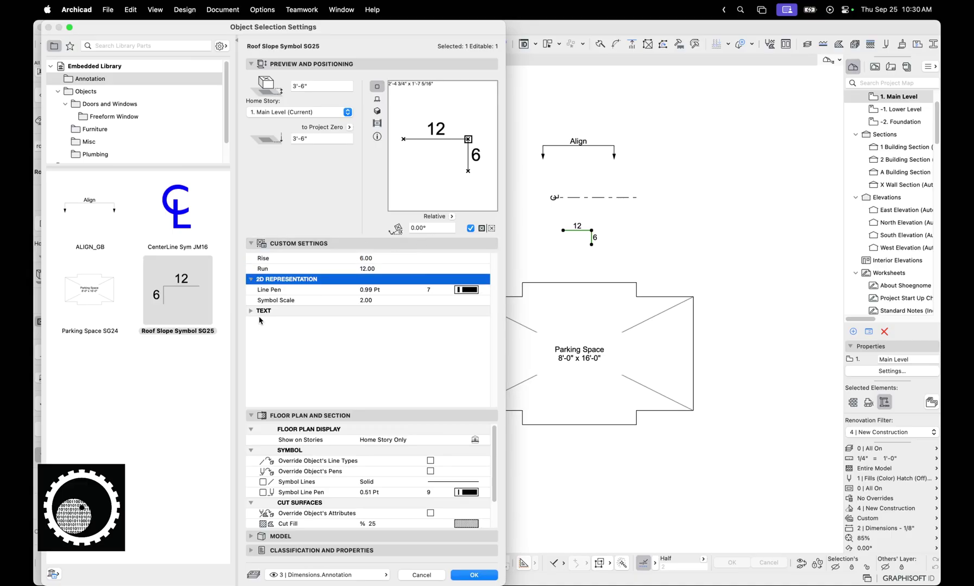
pyautogui.click(389, 303)
pyautogui.write('1')
pyautogui.press('Return')
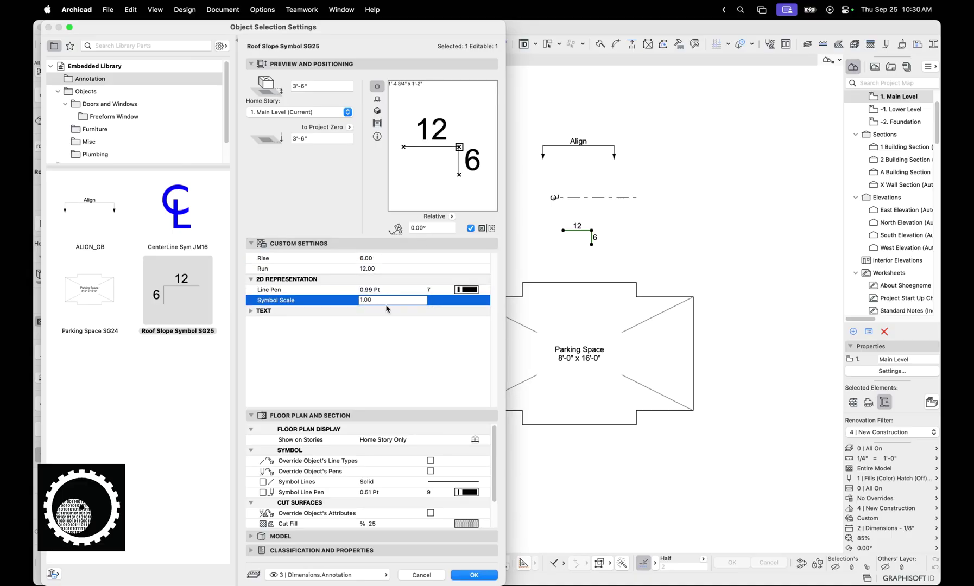
pyautogui.click(380, 300)
pyautogui.write('5')
pyautogui.press('Return')
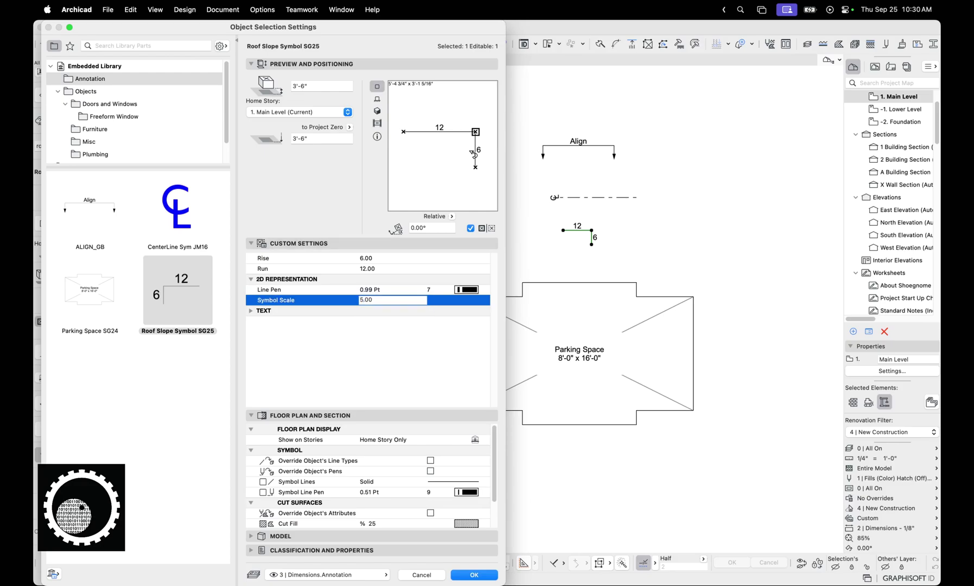
pyautogui.doubleClick(383, 300)
pyautogui.write('1')
pyautogui.press('Return')
# Step: Turn on the rise prefix with text 'almost' and edit the Rise Text Offset
pyautogui.click(250, 311)
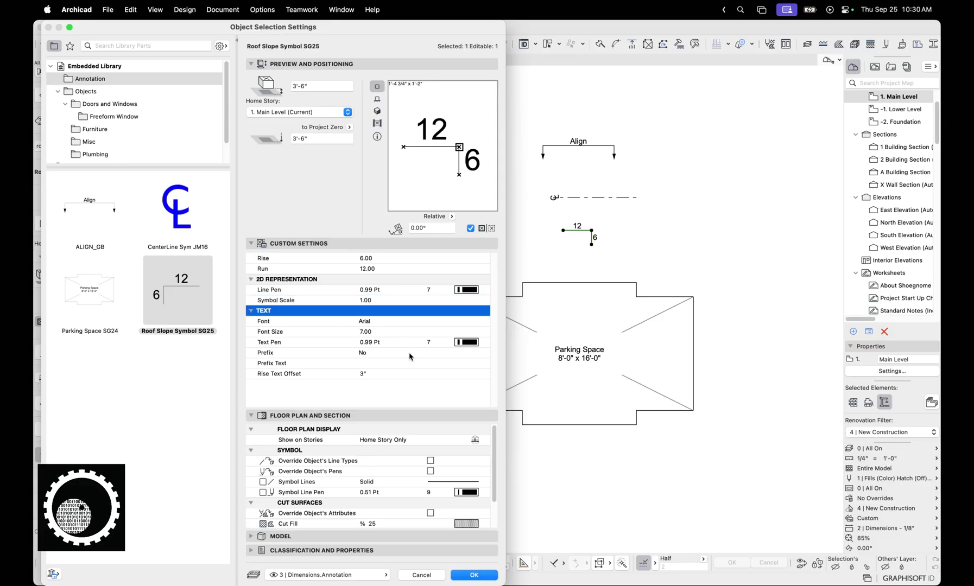
pyautogui.click(375, 353)
pyautogui.click(484, 353)
pyautogui.click(503, 359)
pyautogui.click(380, 363)
pyautogui.write('almost')
pyautogui.press('Return')
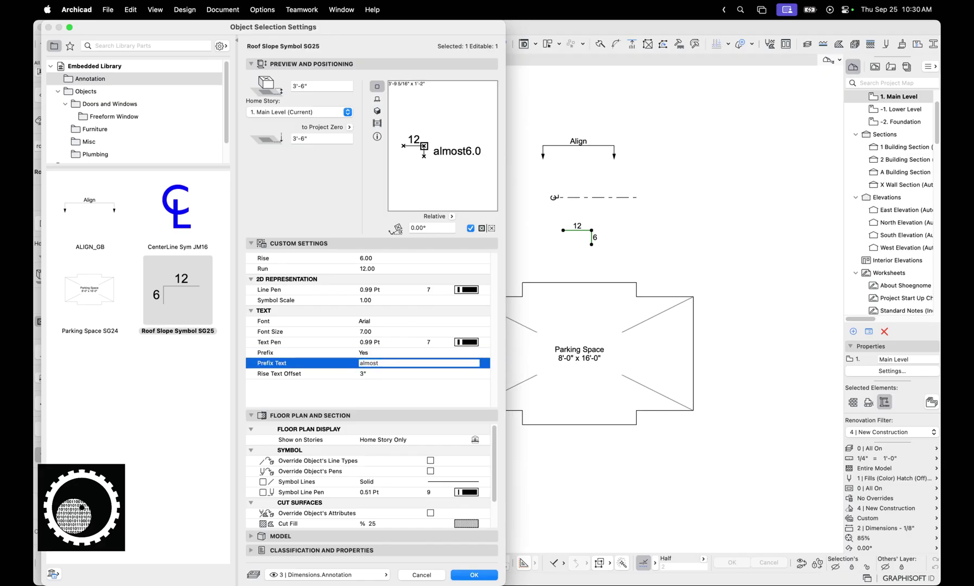
pyautogui.click(383, 363)
pyautogui.click(396, 344)
pyautogui.click(377, 374)
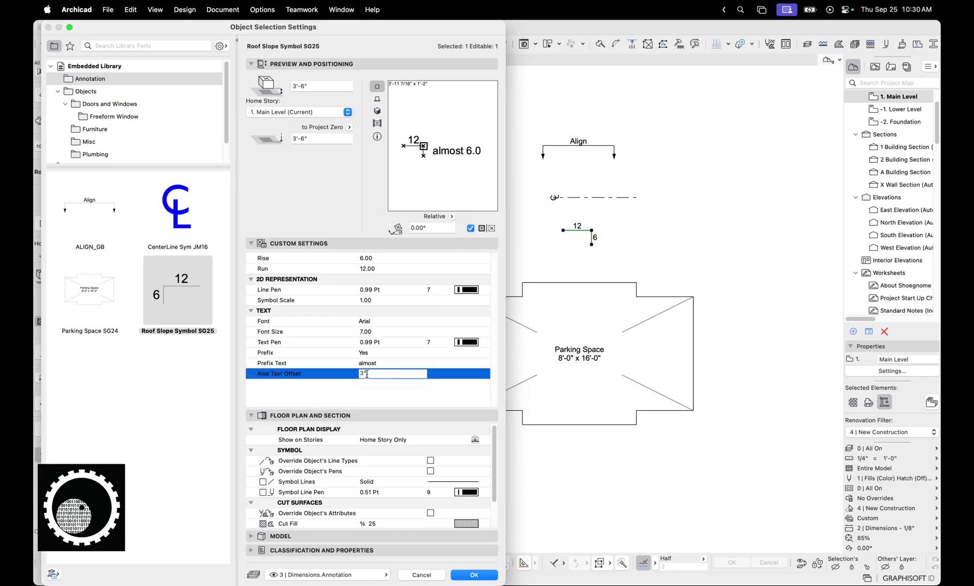
pyautogui.click(474, 575)
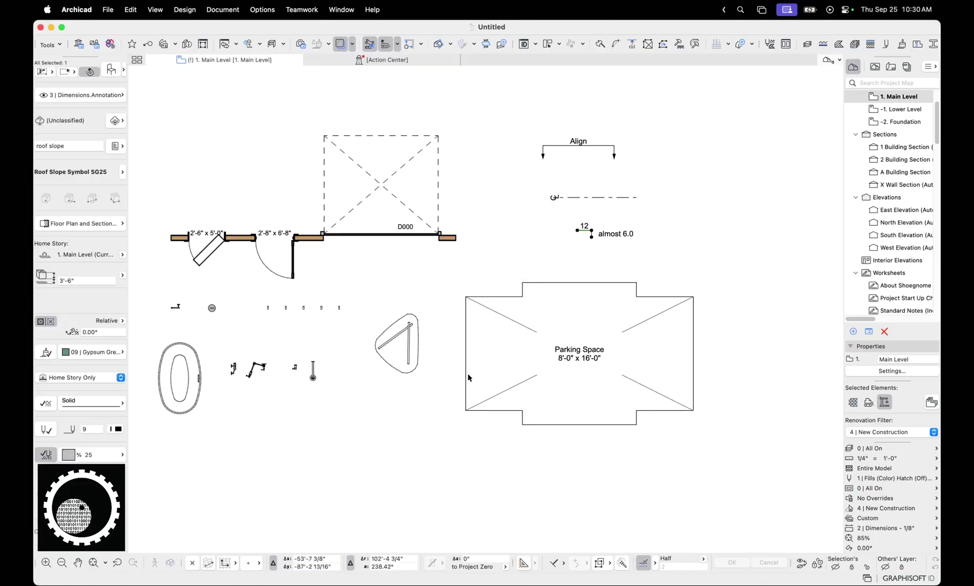
pyautogui.press('Escape')
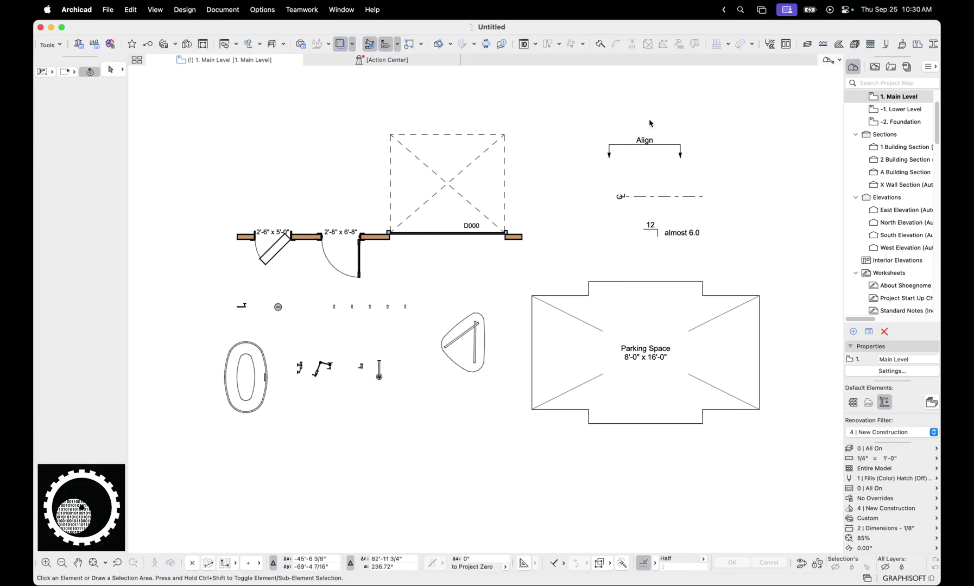
pyautogui.hotkey('ctrl', 'a')
pyautogui.moveTo(641, 118)
pyautogui.mouseDown()
pyautogui.moveTo(607, 142)
pyautogui.moveTo(665, 134)
pyautogui.mouseUp()
pyautogui.press('Escape')
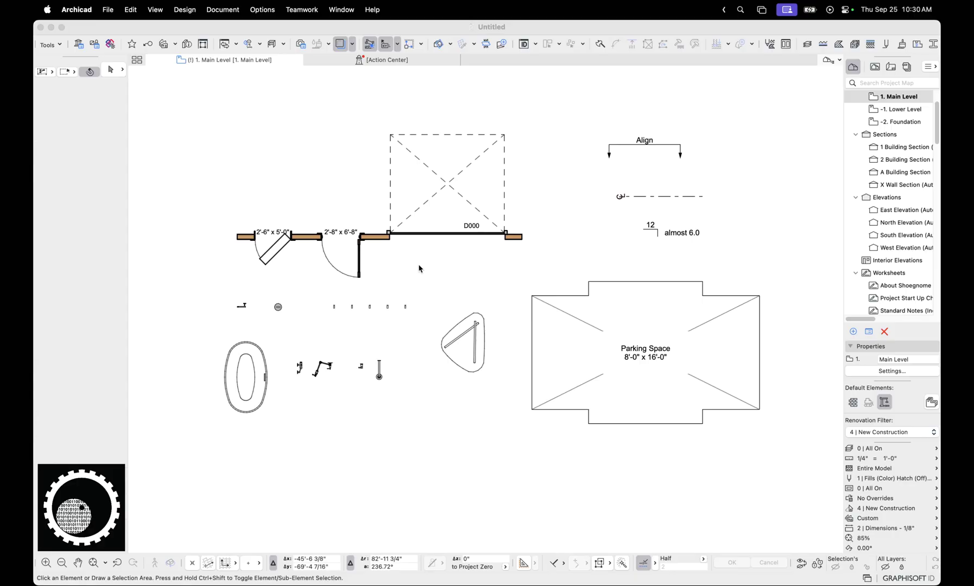
pyautogui.moveTo(389, 247); pyautogui.dragTo(507, 286, button='middle')
pyautogui.click(405, 280)
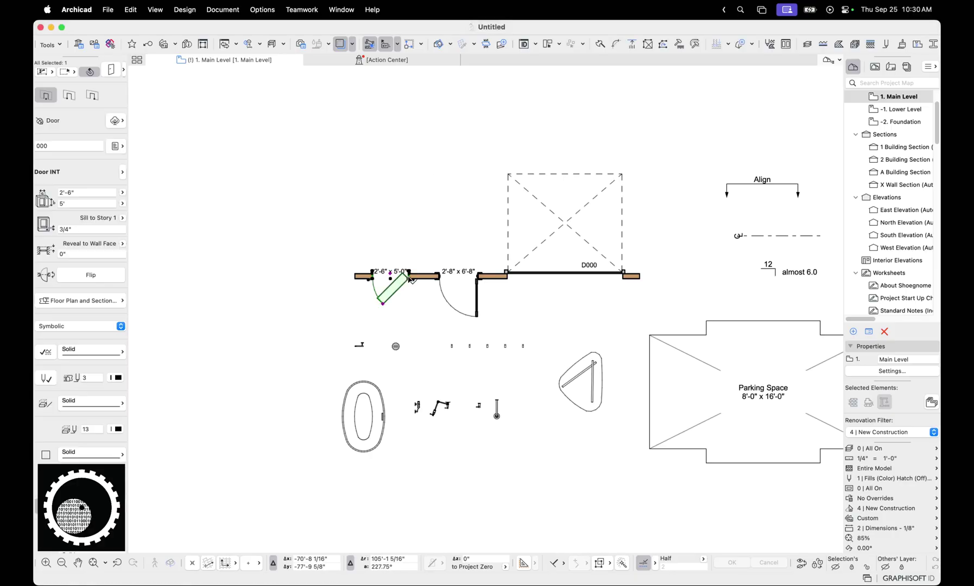
pyautogui.press('super+t')
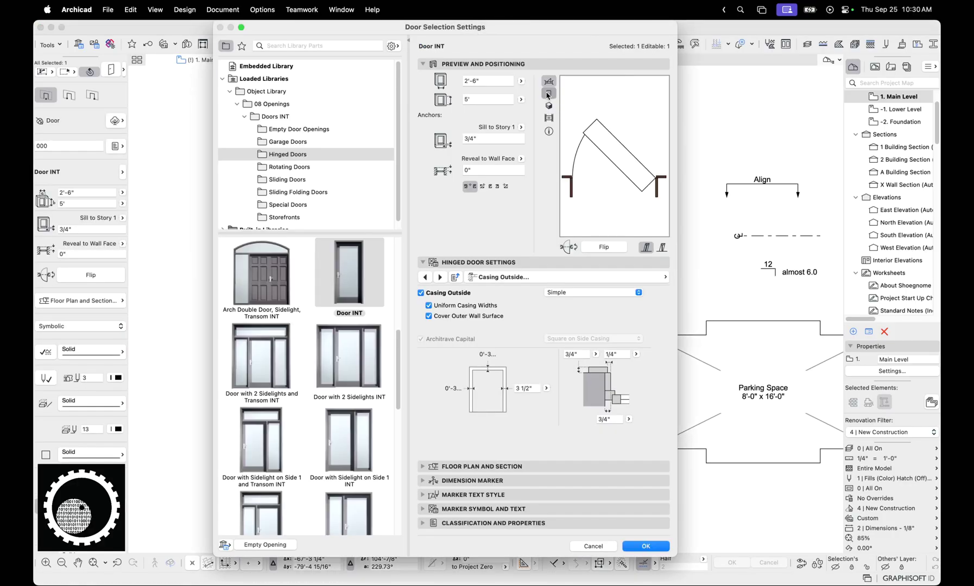
pyautogui.click(548, 106)
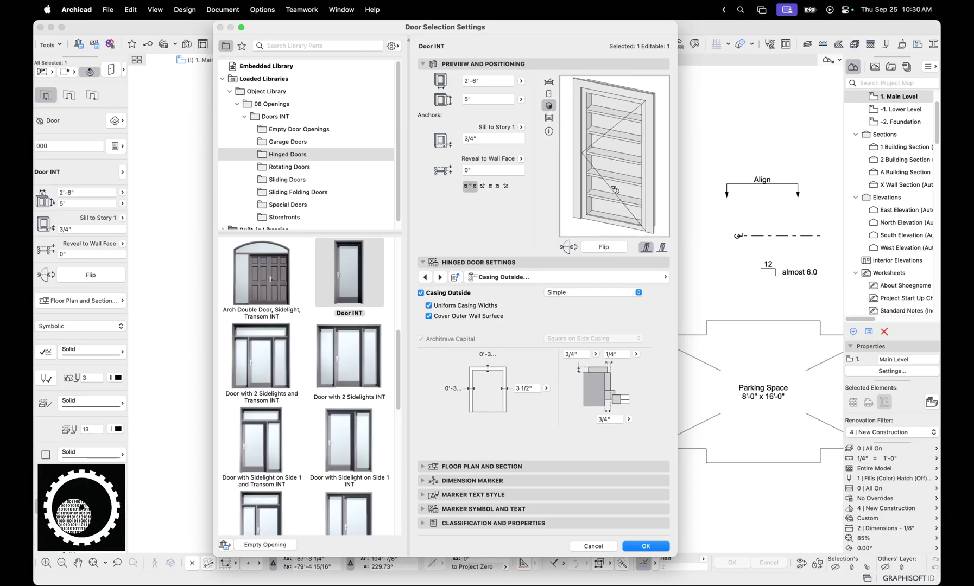
pyautogui.press('Escape')
pyautogui.scroll(10, 404, 256)
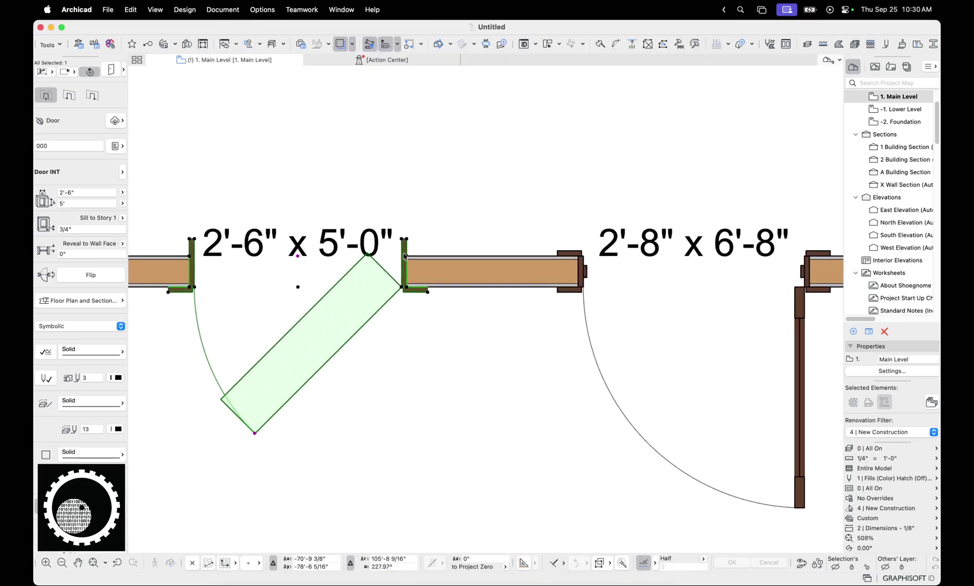
pyautogui.scroll(2, 404, 256)
pyautogui.click(490, 253)
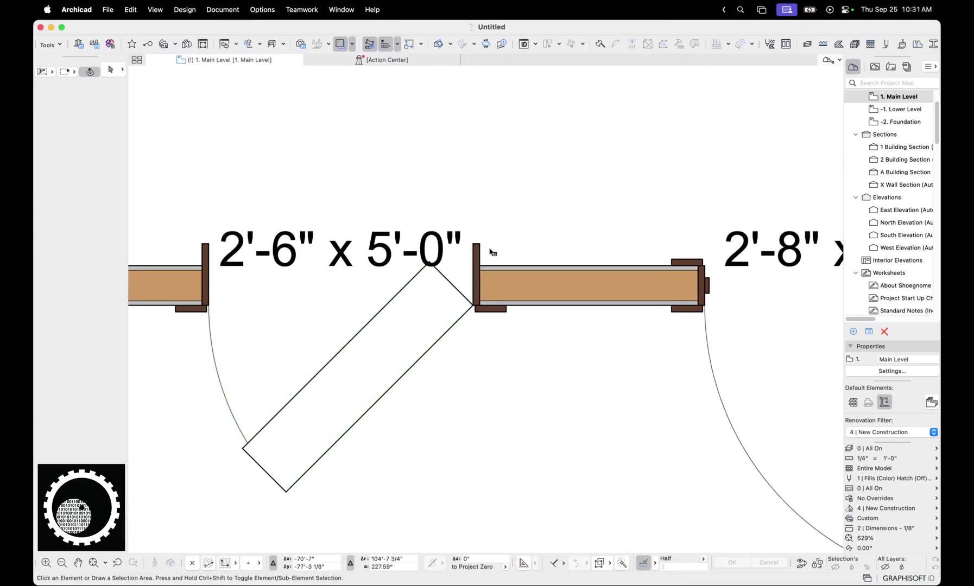
pyautogui.hotkey('ctrl', 'a')
pyautogui.moveTo(478, 239)
pyautogui.mouseDown()
pyautogui.moveTo(470, 263)
pyautogui.moveTo(477, 237)
pyautogui.moveTo(461, 239)
pyautogui.moveTo(472, 311)
pyautogui.moveTo(430, 257)
pyautogui.mouseUp()
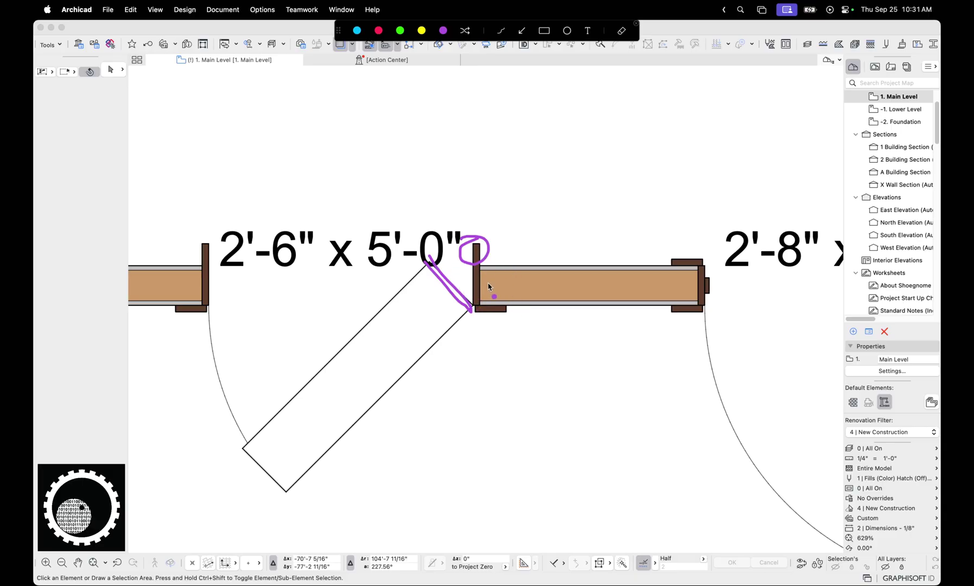
pyautogui.press('Escape')
pyautogui.scroll(-6, 552, 326)
pyautogui.moveTo(776, 307); pyautogui.dragTo(456, 343, button='middle')
pyautogui.click(455, 343)
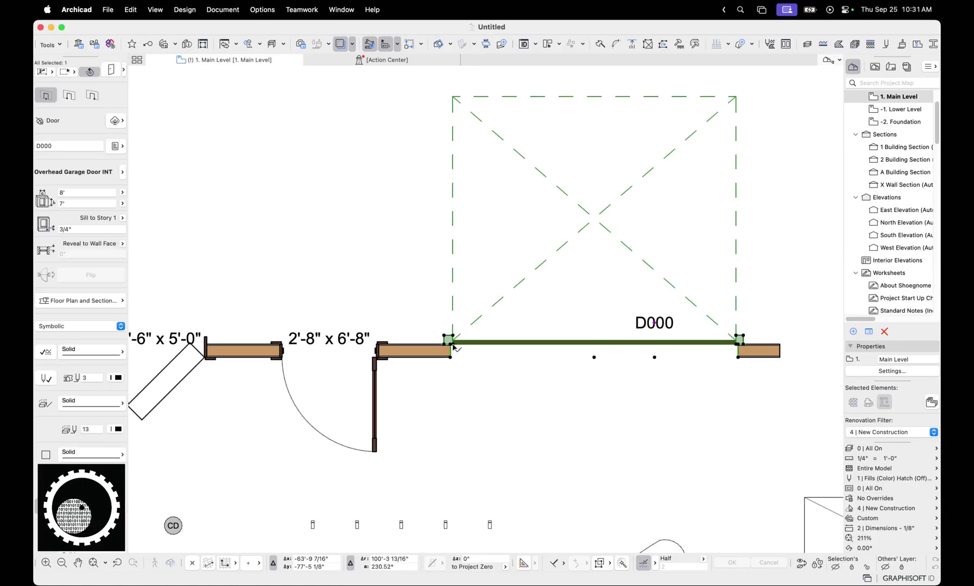
pyautogui.doubleClick(467, 344)
pyautogui.click(539, 263)
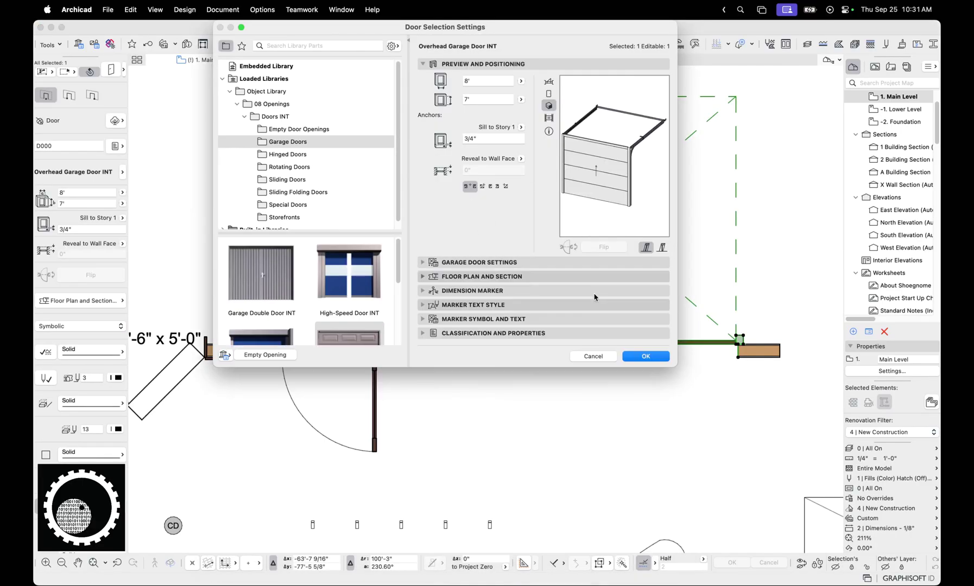
pyautogui.click(537, 276)
pyautogui.click(423, 262)
pyautogui.click(422, 263)
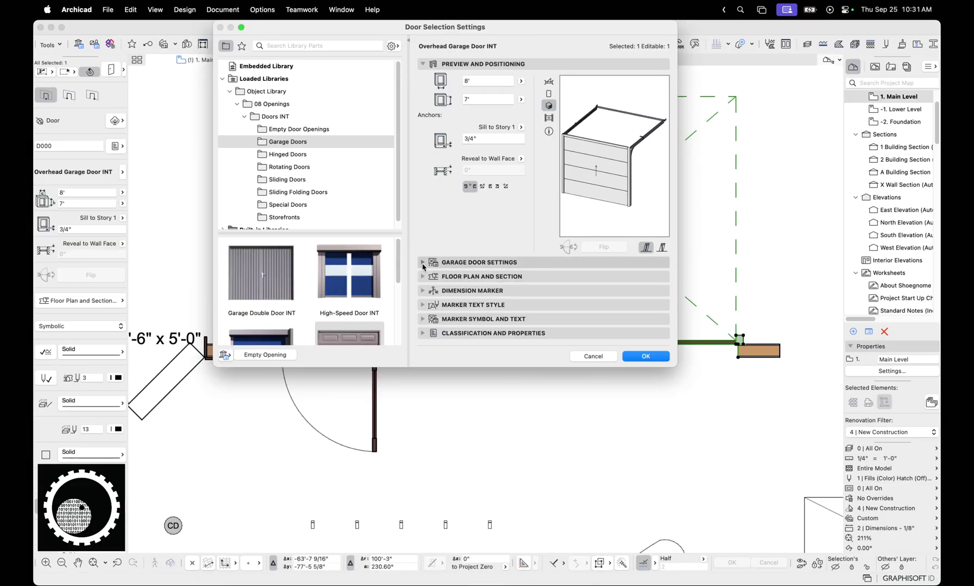
pyautogui.click(520, 262)
pyautogui.click(665, 277)
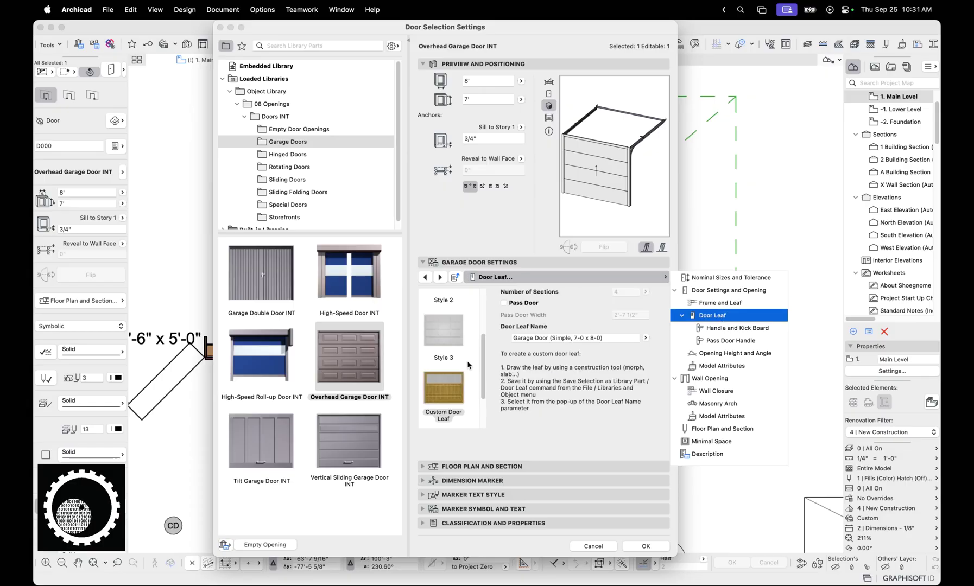
pyautogui.click(477, 369)
pyautogui.scroll(3, 456, 358)
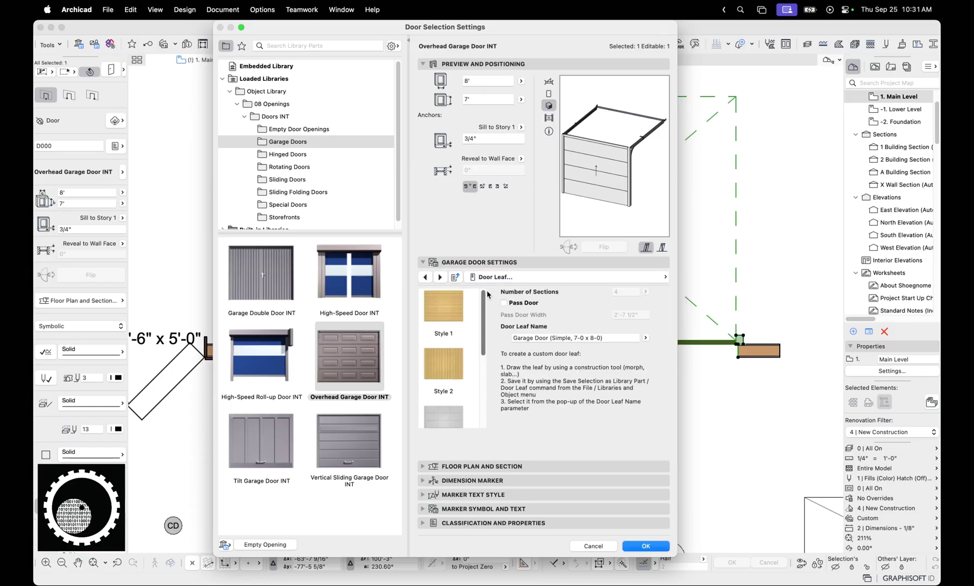
pyautogui.click(453, 320)
pyautogui.click(455, 362)
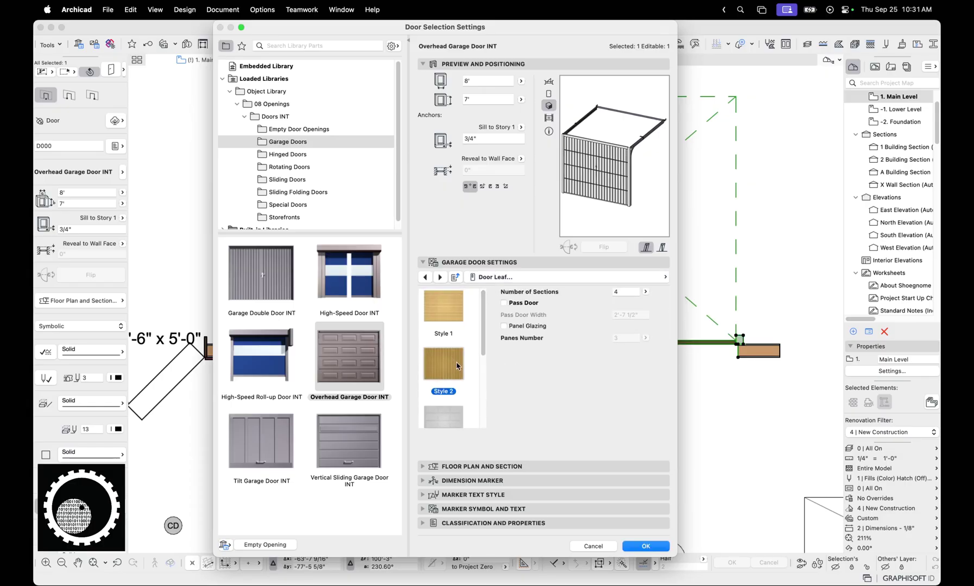
pyautogui.scroll(-2, 457, 406)
pyautogui.click(457, 402)
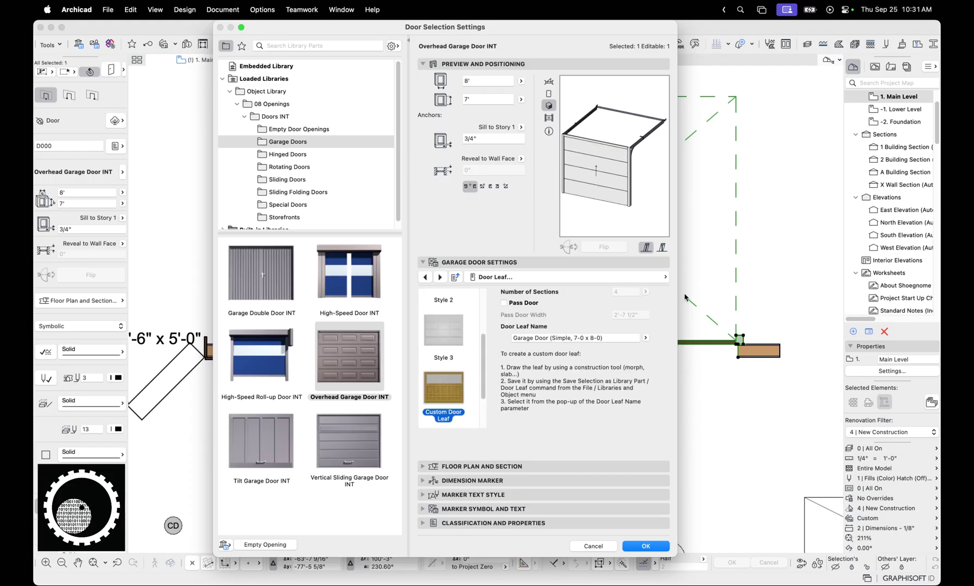
pyautogui.click(645, 340)
pyautogui.click(669, 355)
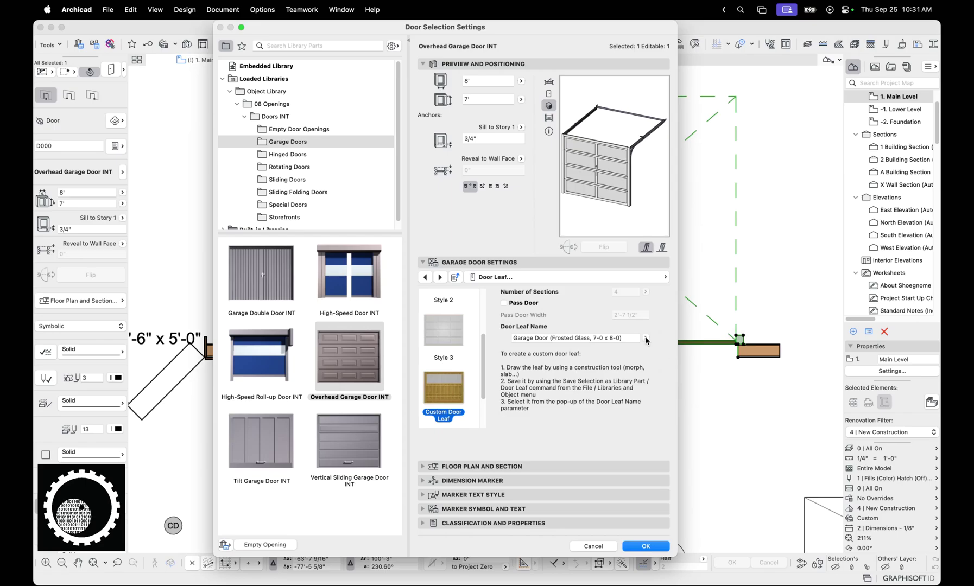
pyautogui.press('Escape')
pyautogui.press('Escape')
pyautogui.scroll(-7, 608, 382)
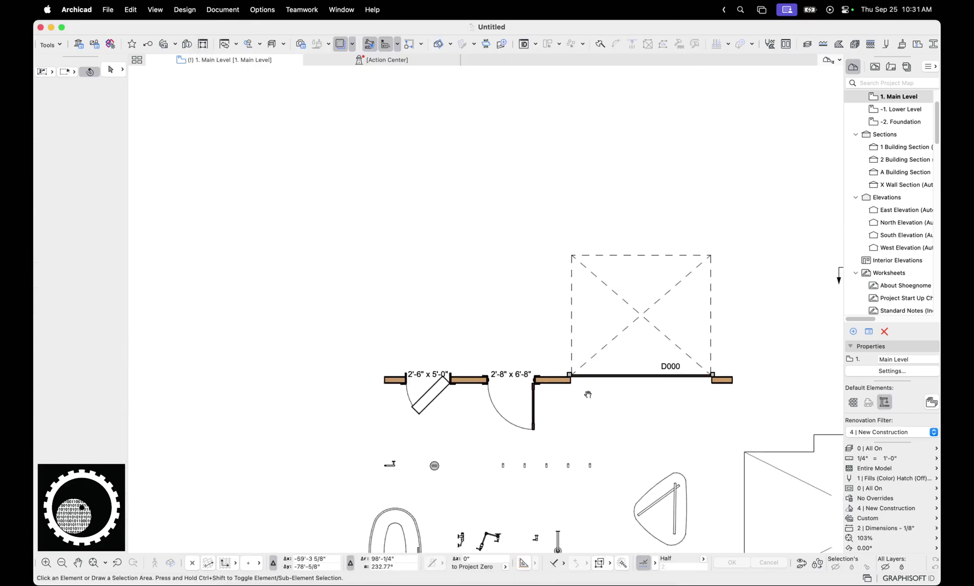
# Step: Activate the Object Creation Primatives design option and view the three door-leaf models
pyautogui.click(164, 45)
pyautogui.click(174, 167)
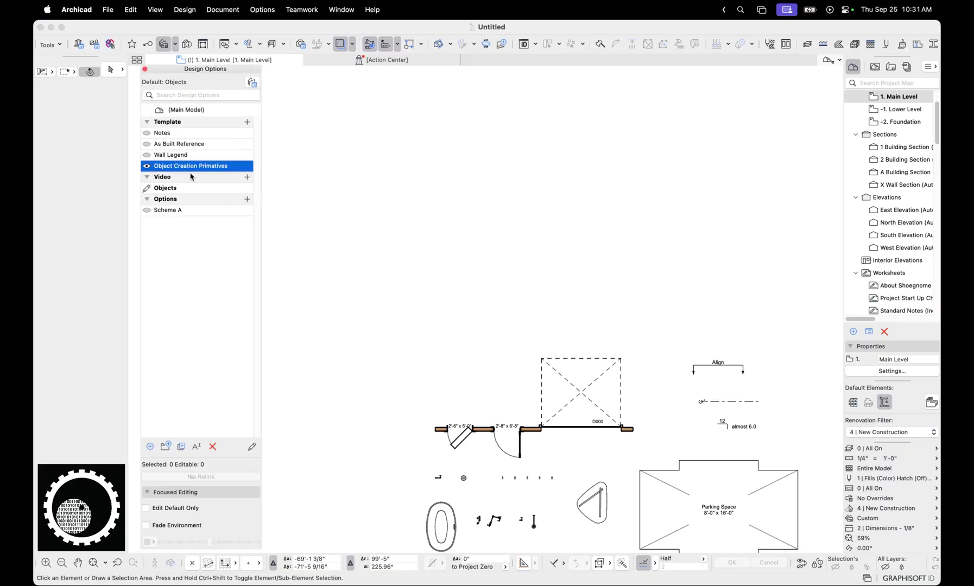
pyautogui.scroll(-5, 434, 234)
pyautogui.moveTo(432, 232); pyautogui.dragTo(456, 72, button='middle')
pyautogui.scroll(5, 444, 317)
pyautogui.scroll(5, 573, 284)
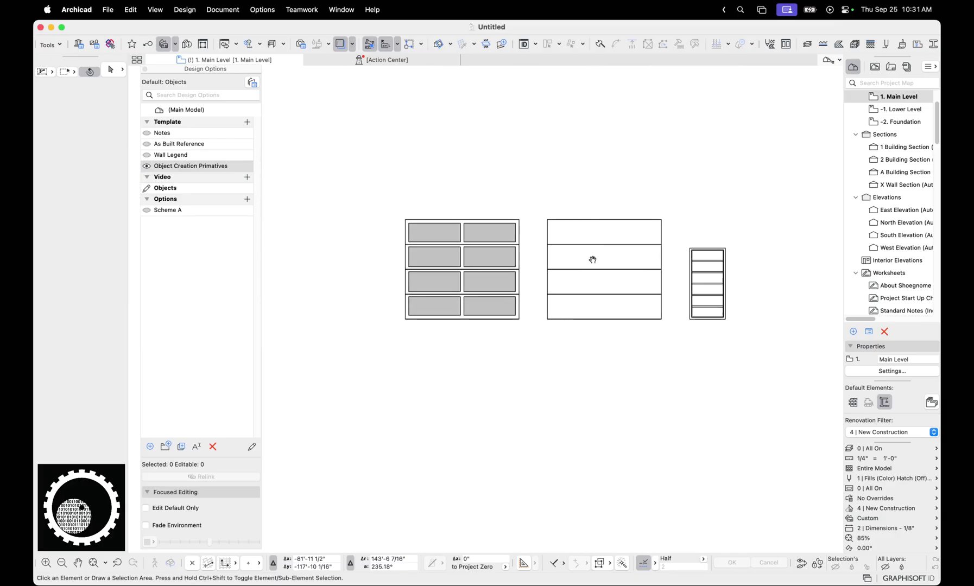
# Step: Select all parts of the right shelf model, then start and cancel a slab
pyautogui.moveTo(591, 257); pyautogui.dragTo(550, 280)
pyautogui.click(550, 279)
pyautogui.moveTo(673, 233); pyautogui.dragTo(750, 362)
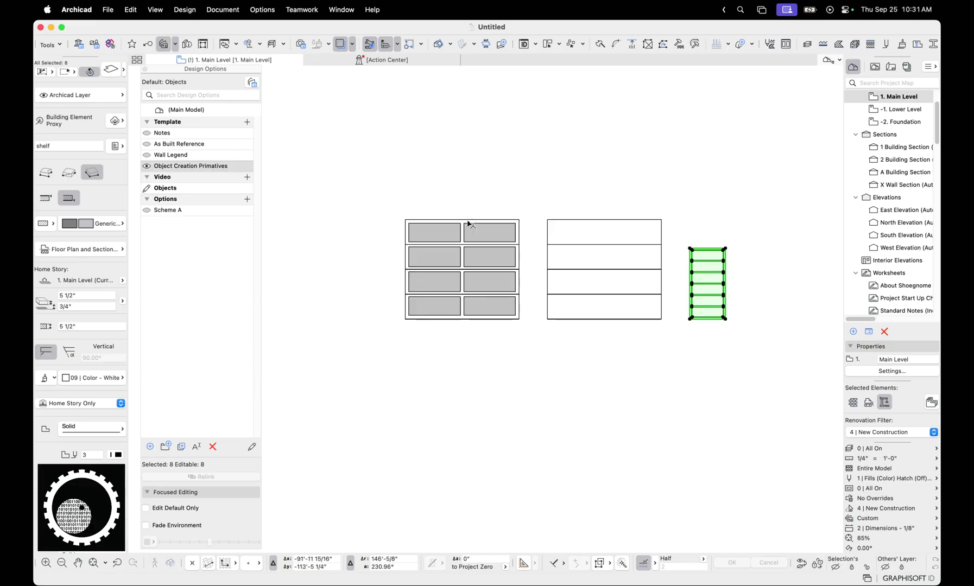
pyautogui.press('Escape')
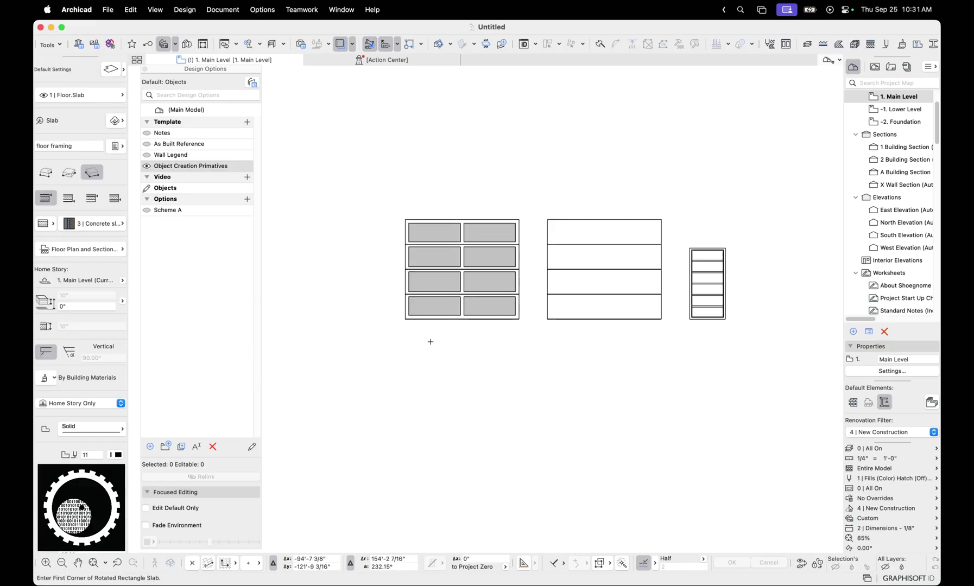
pyautogui.click(429, 341)
pyautogui.press('Escape')
# Step: Marquee the glazed model's left edge and stretch it by 1'
pyautogui.press('m')
pyautogui.click(391, 206)
pyautogui.click(426, 345)
pyautogui.press('super+h')
pyautogui.click(405, 220)
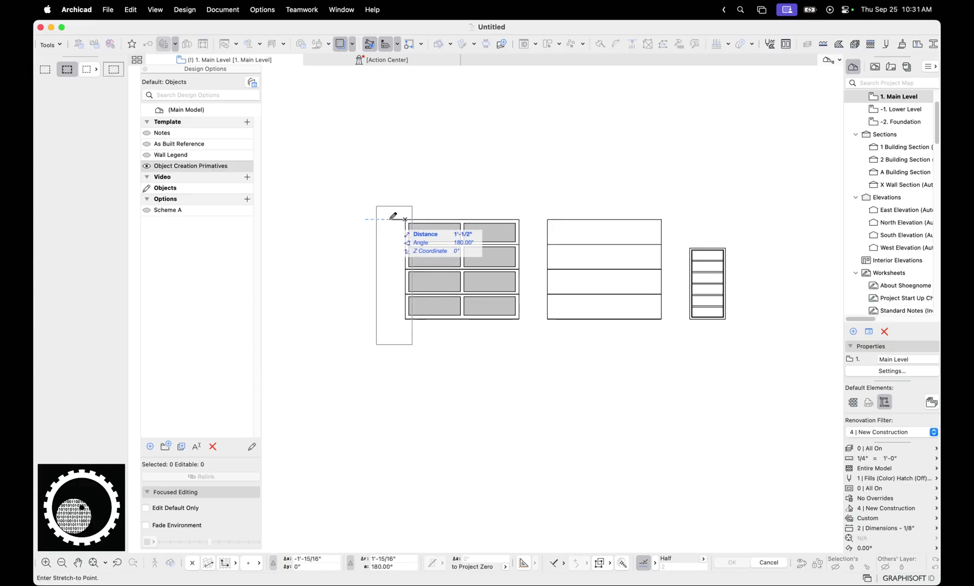
pyautogui.write('1')
pyautogui.press('Return')
# Step: Marquee the glazed model's right edge and stretch it by 1'
pyautogui.click(496, 207)
pyautogui.click(531, 345)
pyautogui.press('super+h')
pyautogui.click(519, 319)
pyautogui.write('1')
pyautogui.press('Return')
# Step: Select all 16 parts of the glazed model and go to Libraries and Objects > Save Selection as
pyautogui.press('Escape')
pyautogui.press('Escape')
pyautogui.click(538, 344)
pyautogui.click(356, 173)
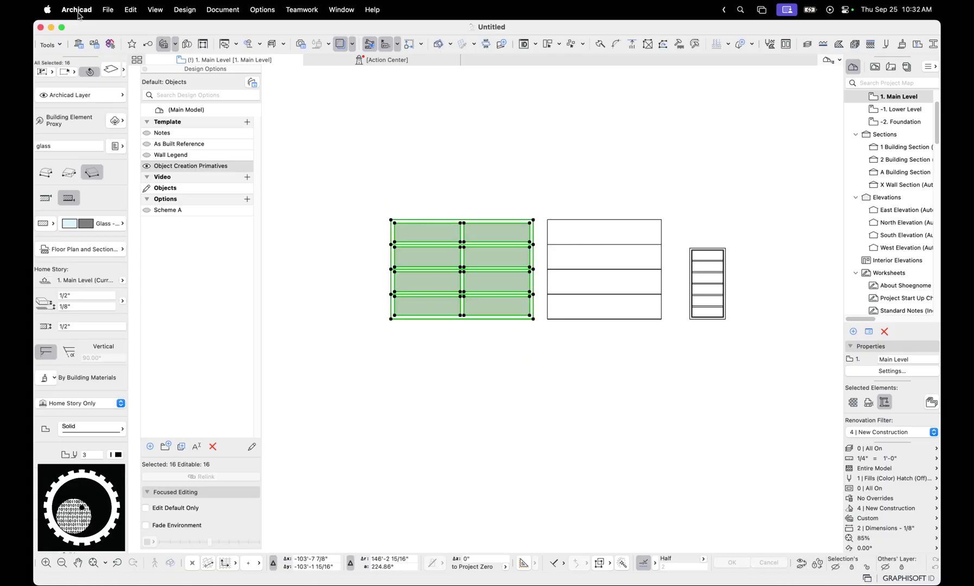
pyautogui.click(109, 13)
pyautogui.moveTo(157, 217)
pyautogui.moveTo(303, 310)
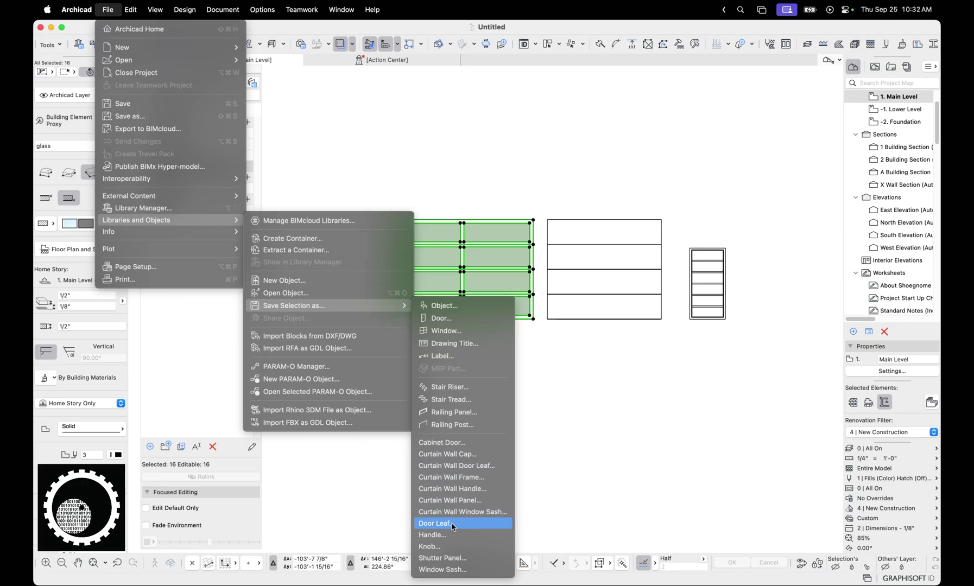
# Step: Undo the last stretch and bring the three models into view
pyautogui.click(528, 453)
pyautogui.click(555, 363)
pyautogui.press('super+z')
pyautogui.moveTo(515, 339); pyautogui.dragTo(476, 375, button='middle')
pyautogui.hscroll(3, 475, 375)
pyautogui.click(452, 322)
# Step: Copy the middle model's top panel above it, then undo the copy
pyautogui.moveTo(450, 272); pyautogui.dragTo(584, 329)
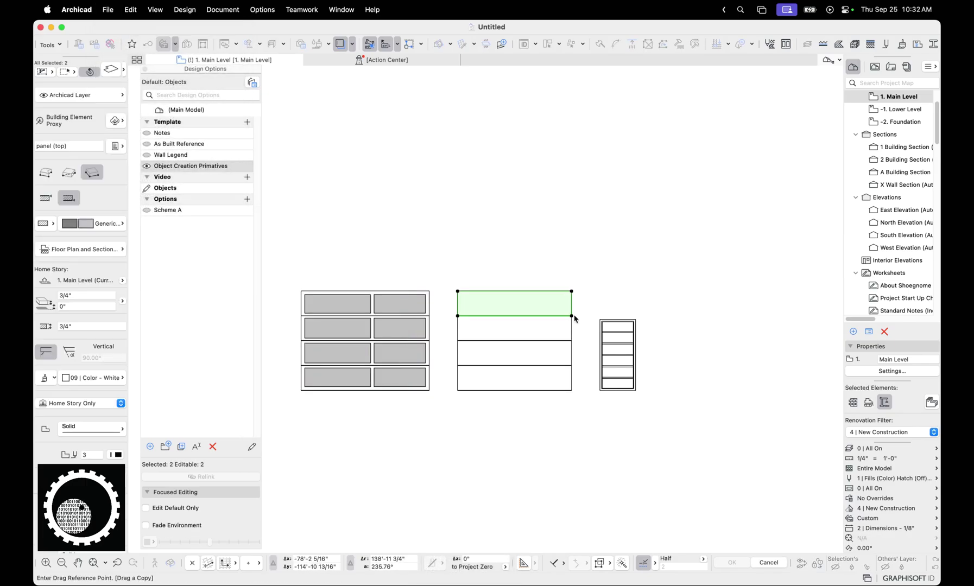
pyautogui.click(572, 316)
pyautogui.click(571, 291)
pyautogui.click(565, 425)
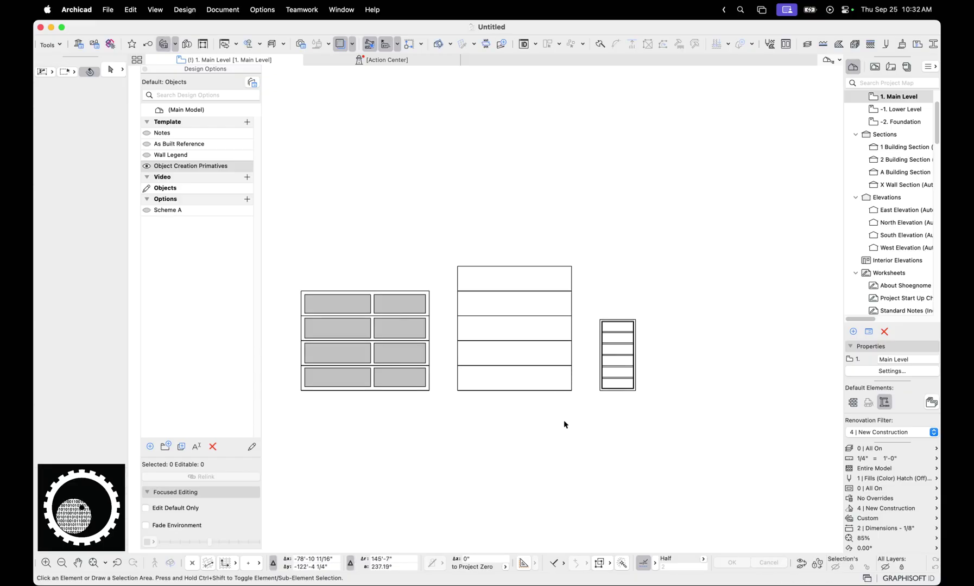
pyautogui.press('super+z')
# Step: Draw a new slab with a 7' height
pyautogui.hscroll(3, 496, 400)
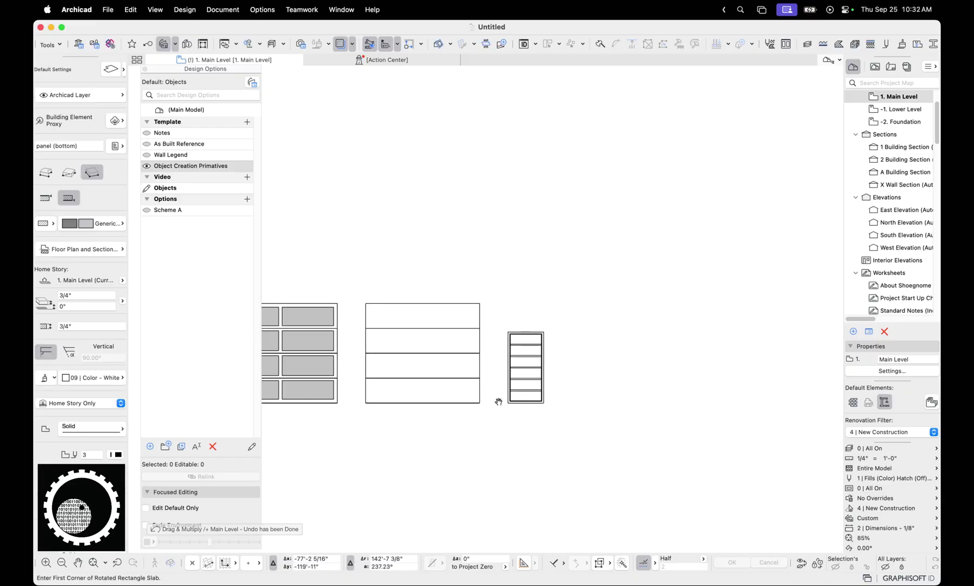
pyautogui.click(564, 398)
pyautogui.click(607, 398)
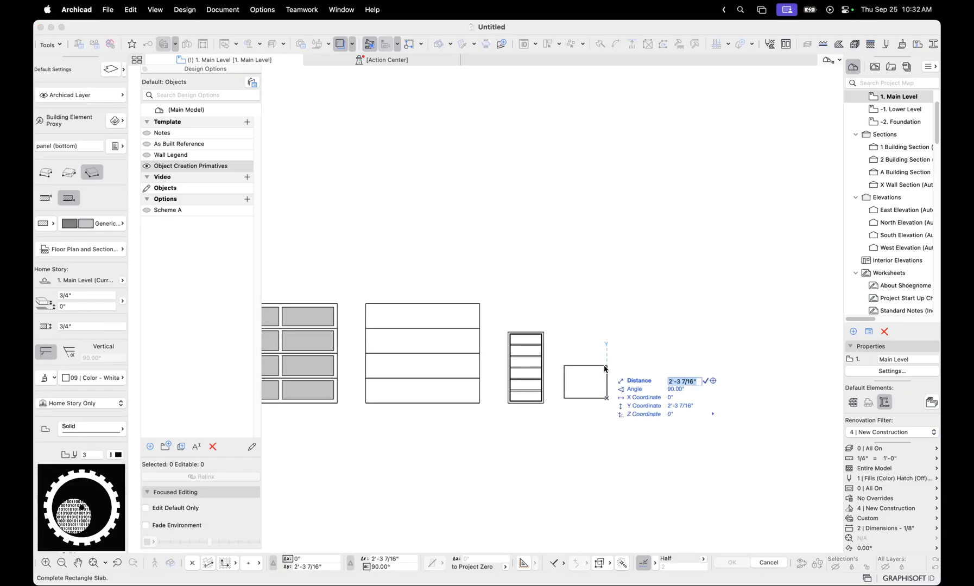
pyautogui.write('7')
pyautogui.press('Return')
pyautogui.scroll(3, 594, 346)
pyautogui.moveTo(589, 348); pyautogui.dragTo(544, 337, button='middle')
# Step: Subtract a rotated rectangular hole from the tall slab
pyautogui.keyDown('shift'); pyautogui.click(556, 237); pyautogui.keyUp('shift')
pyautogui.click(555, 237)
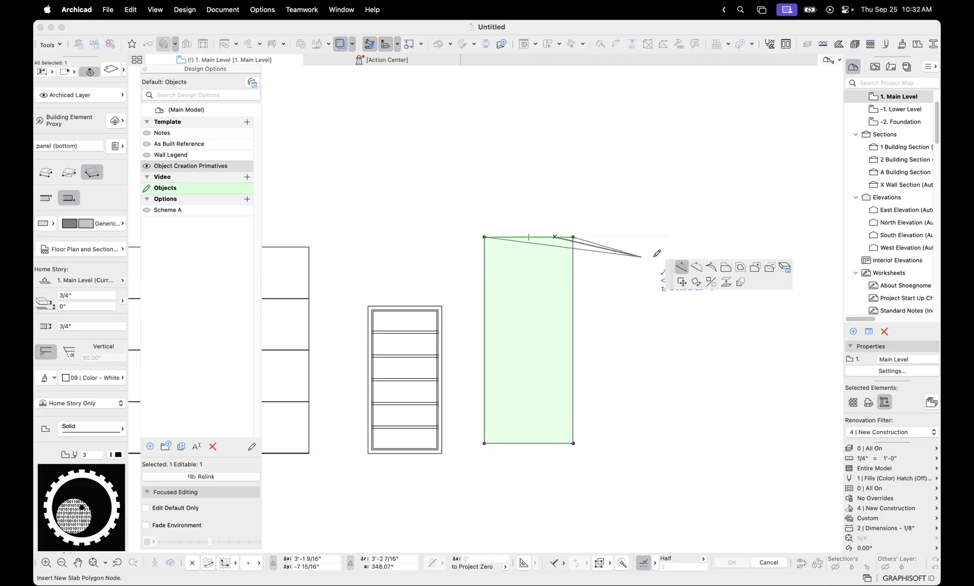
pyautogui.press('Escape')
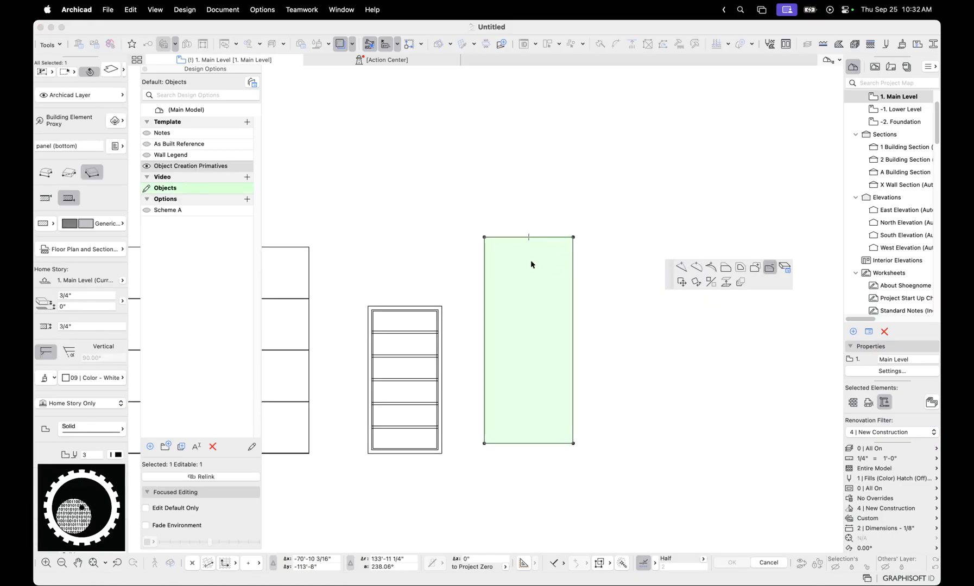
pyautogui.click(531, 261)
pyautogui.click(552, 301)
pyautogui.click(539, 342)
pyautogui.press('Escape')
pyautogui.press('Escape')
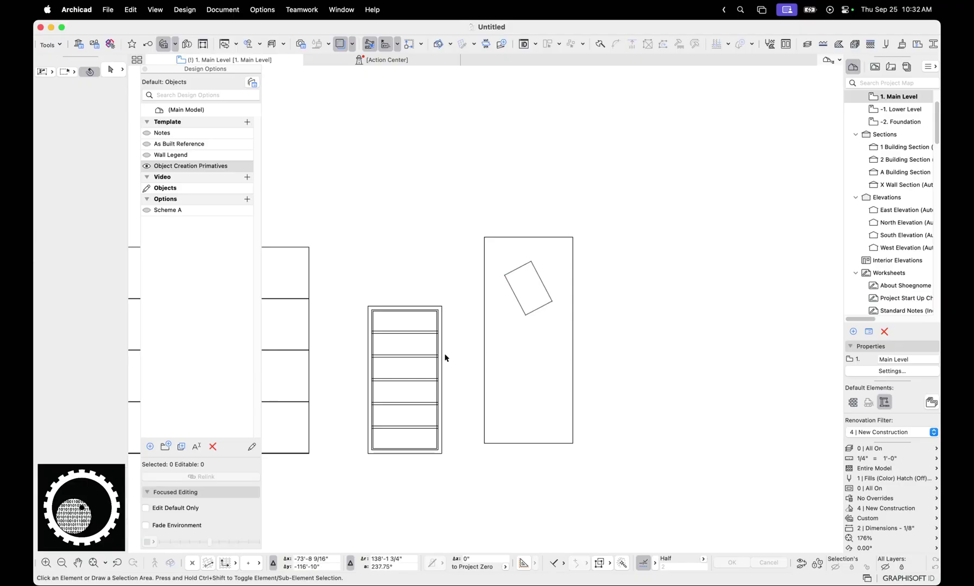
# Step: Pick up the glass slab's settings and magic-wand fill the rotated hole with glass
pyautogui.moveTo(339, 310); pyautogui.dragTo(620, 316, button='middle')
pyautogui.scroll(-1, 383, 343)
pyautogui.keyDown('alt'); pyautogui.click(284, 336); pyautogui.keyUp('alt')
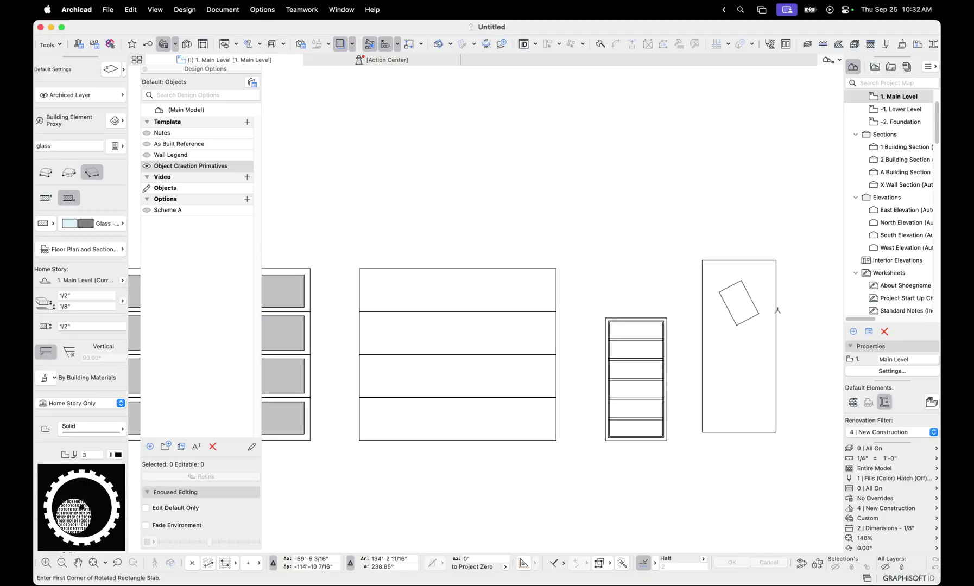
pyautogui.press('space')
pyautogui.click(734, 305)
pyautogui.moveTo(728, 328); pyautogui.dragTo(558, 218, button='middle')
pyautogui.press('Escape')
# Step: View both slabs in 3D, then return to the 1. Main Level floor plan
pyautogui.click(706, 372)
pyautogui.click(576, 248)
pyautogui.press('F5')
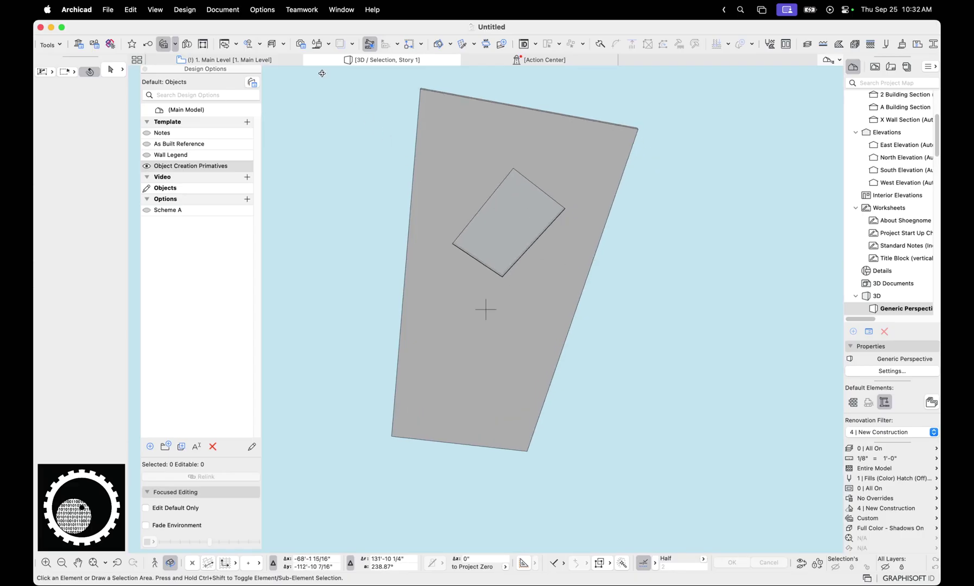
pyautogui.click(308, 60)
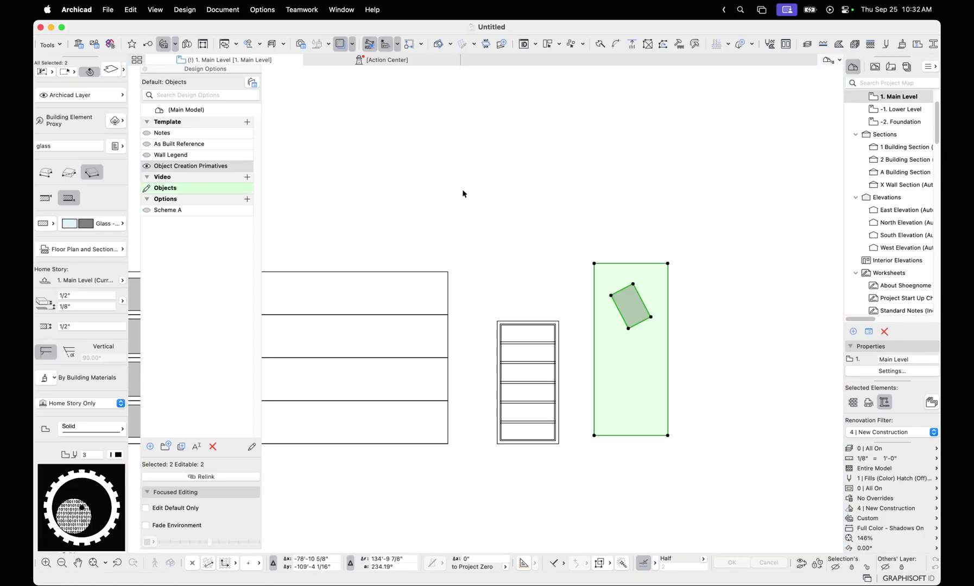
pyautogui.scroll(-5, 498, 231)
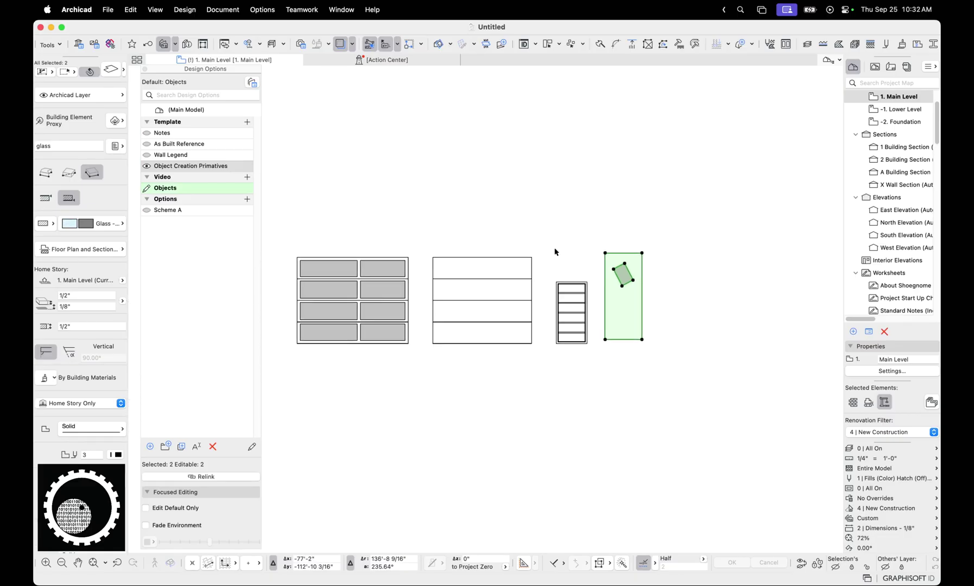
pyautogui.scroll(-1, 539, 257)
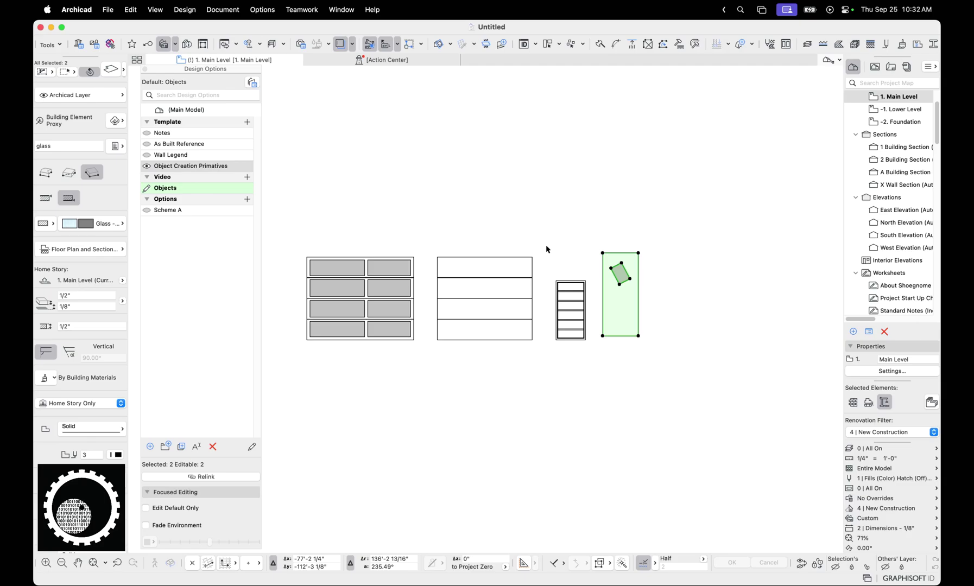
pyautogui.scroll(-3, 545, 257)
pyautogui.scroll(3, 537, 255)
# Step: Open the CO detector's Smoke Detector SG28 object for editing and close Design Options
pyautogui.press('Escape')
pyautogui.scroll(5, 369, 274)
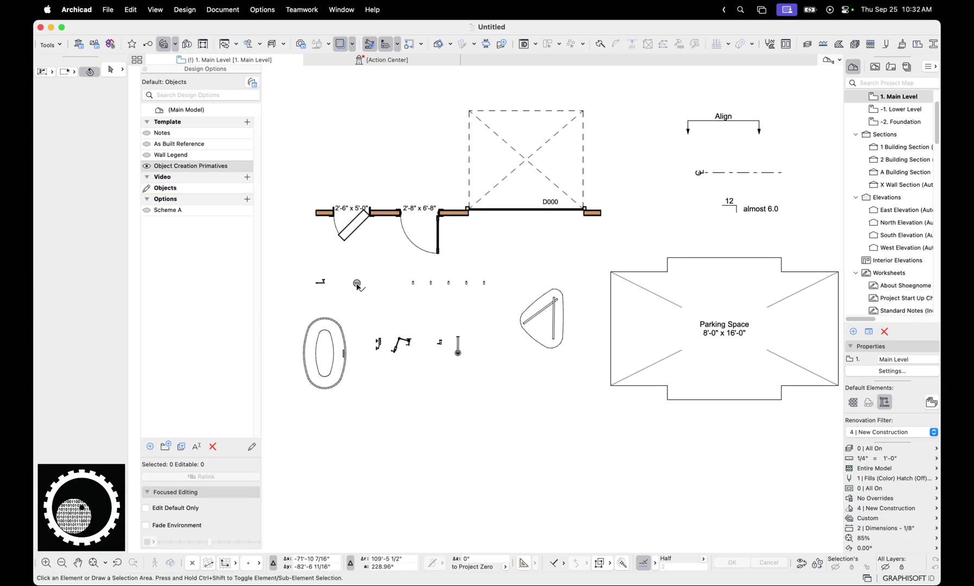
pyautogui.click(357, 283)
pyautogui.scroll(10, 421, 269)
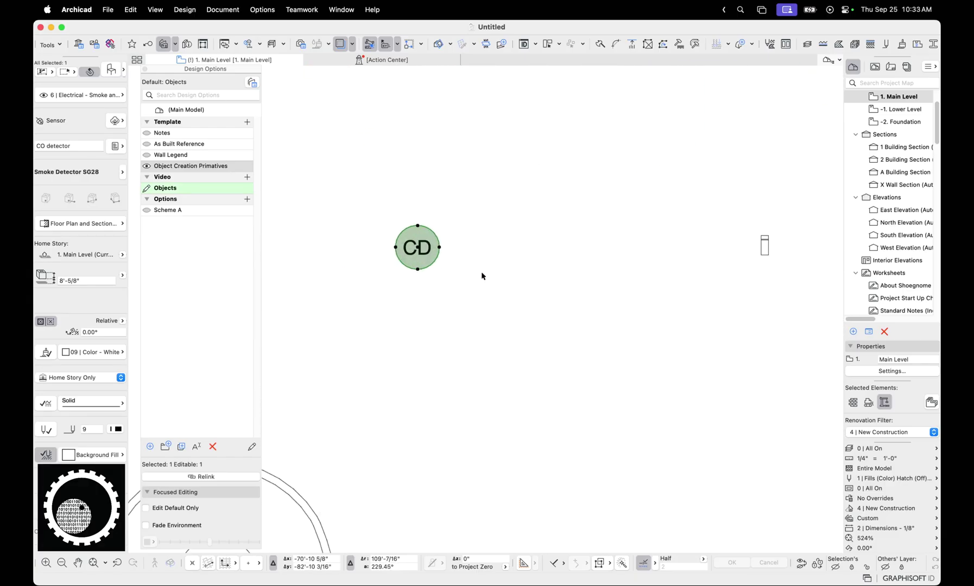
pyautogui.click(108, 10)
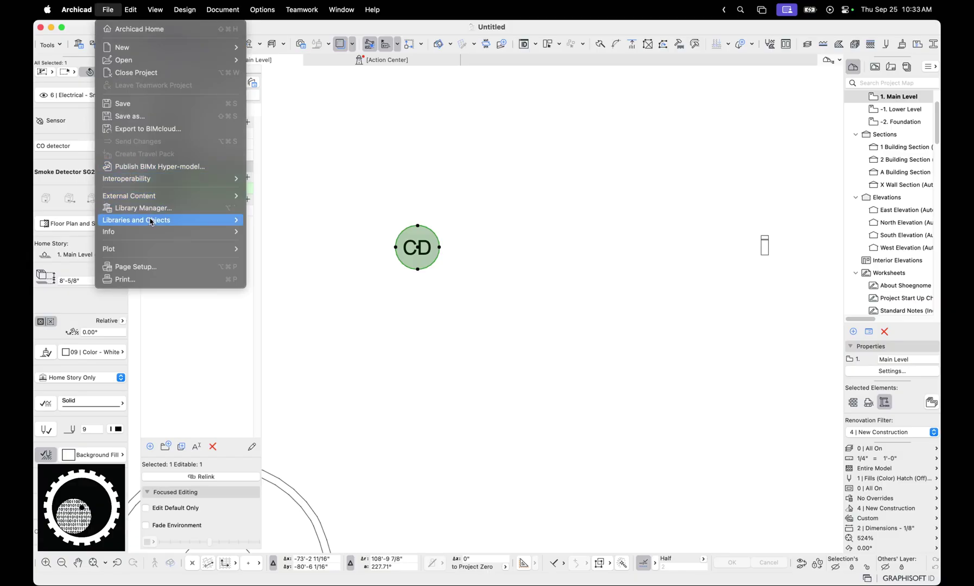
pyautogui.click(313, 298)
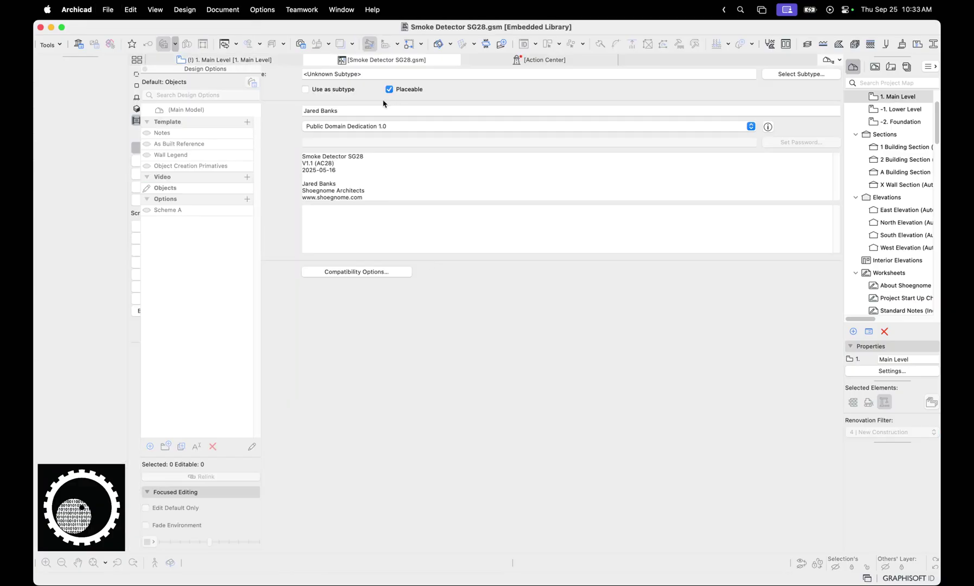
pyautogui.click(144, 69)
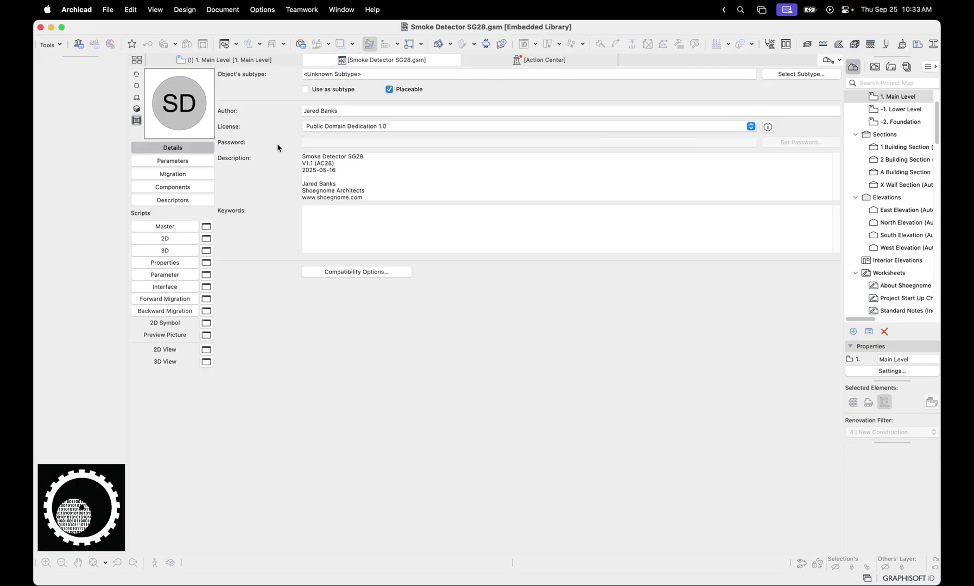
# Step: Select the four plumbing fixtures, shower head and CO detector on the plan, then return to the editor
pyautogui.click(274, 61)
pyautogui.scroll(-5, 462, 251)
pyautogui.scroll(2, 463, 247)
pyautogui.moveTo(389, 266); pyautogui.dragTo(565, 326)
pyautogui.keyDown('shift'); pyautogui.moveTo(415, 223); pyautogui.dragTo(279, 154); pyautogui.keyUp('shift')
pyautogui.scroll(2, 463, 192)
pyautogui.scroll(2, 463, 191)
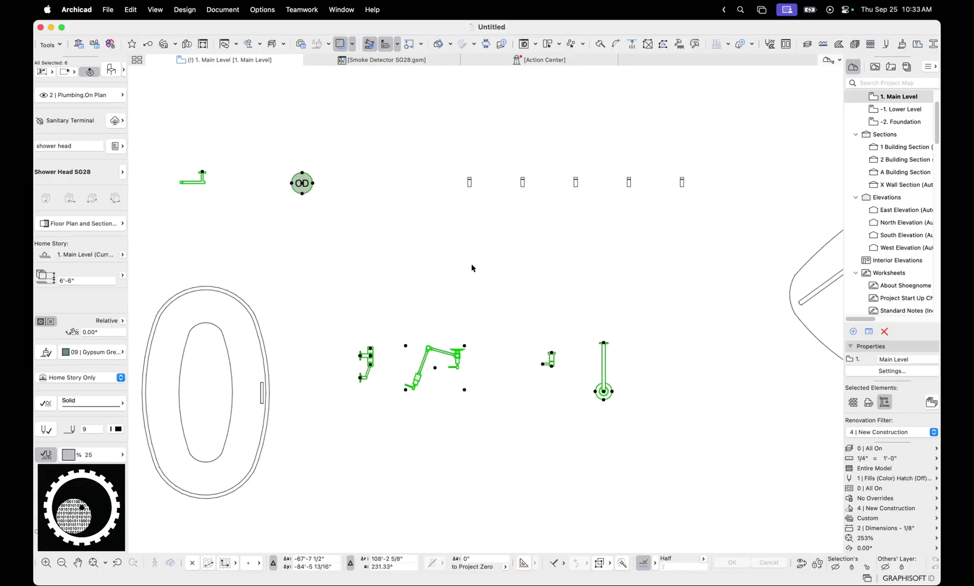
pyautogui.click(387, 60)
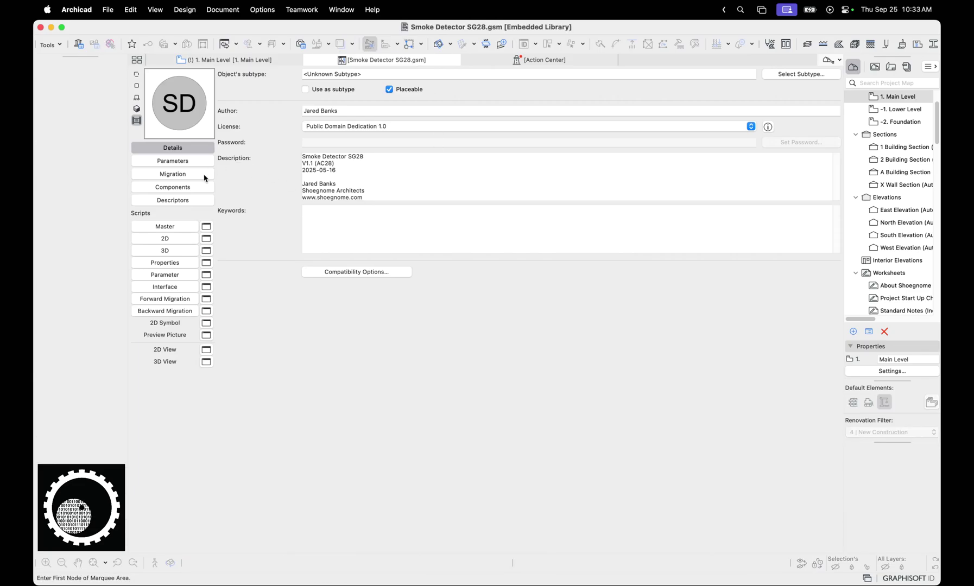
# Step: Review the 3D script's rotation and cylinder commands on lines 72 to 80
pyautogui.click(178, 252)
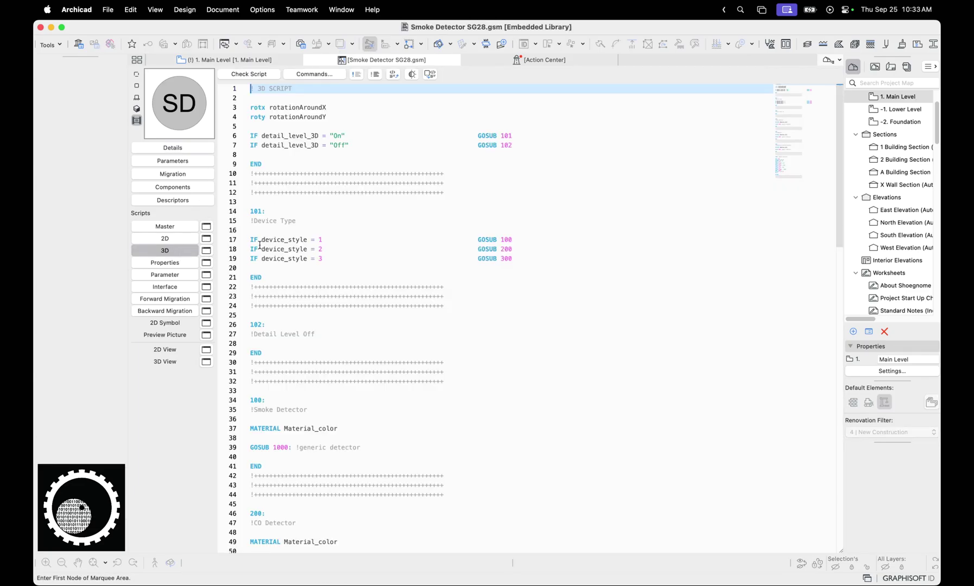
pyautogui.scroll(10, 309, 244)
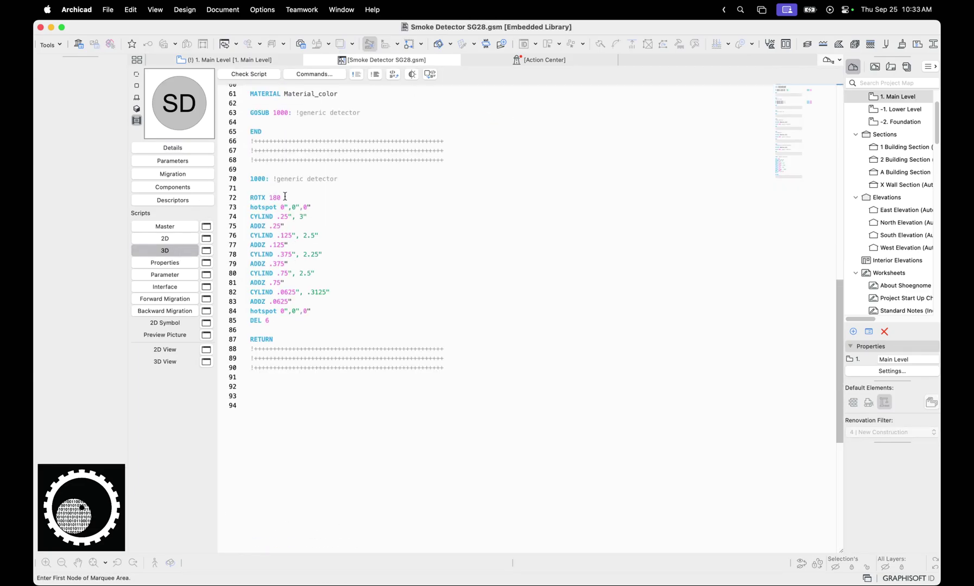
pyautogui.moveTo(285, 196); pyautogui.dragTo(252, 197)
pyautogui.moveTo(320, 236); pyautogui.dragTo(283, 236)
pyautogui.click(319, 275)
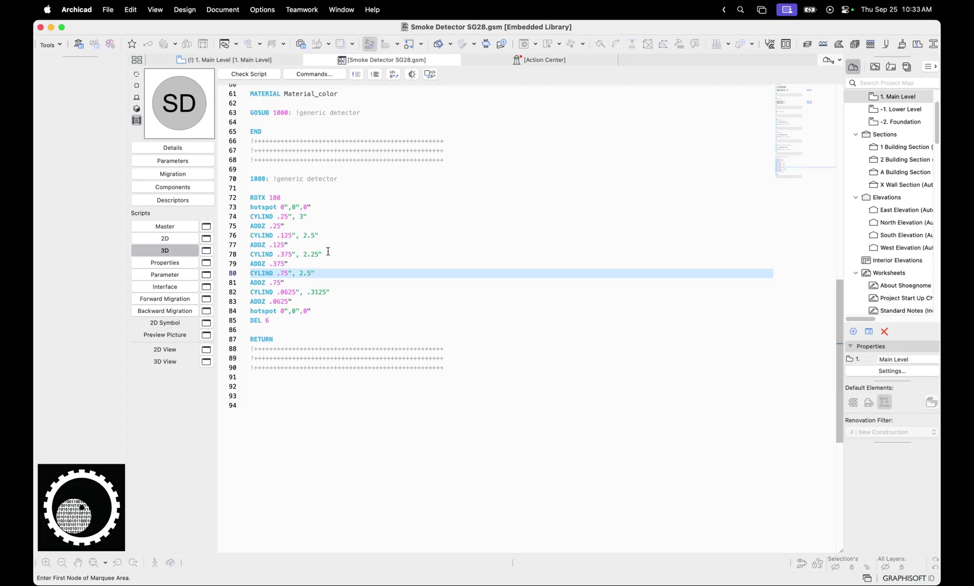
# Step: Scroll up to the Device Type section and switch to the 2D script
pyautogui.scroll(5, 300, 248)
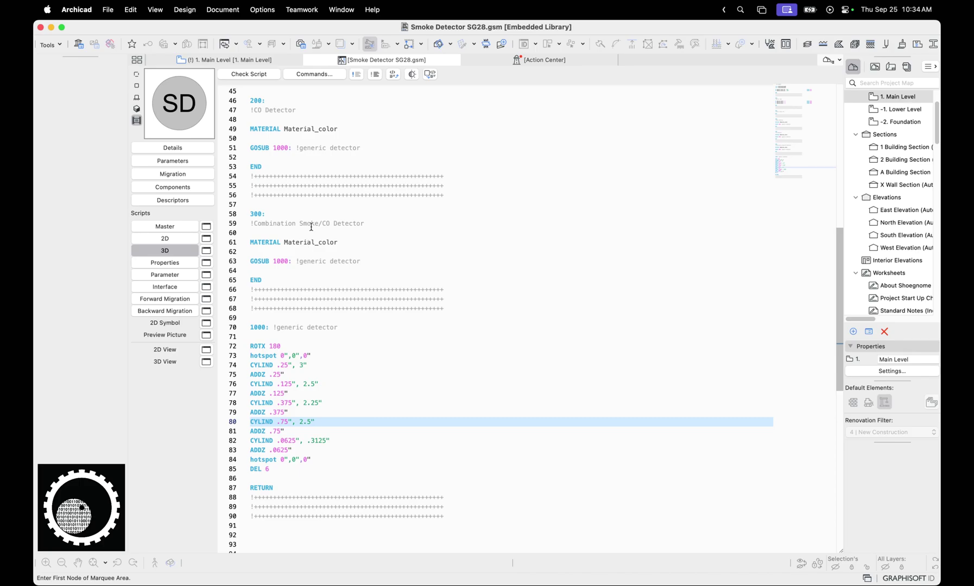
pyautogui.scroll(3, 315, 228)
pyautogui.scroll(3, 318, 429)
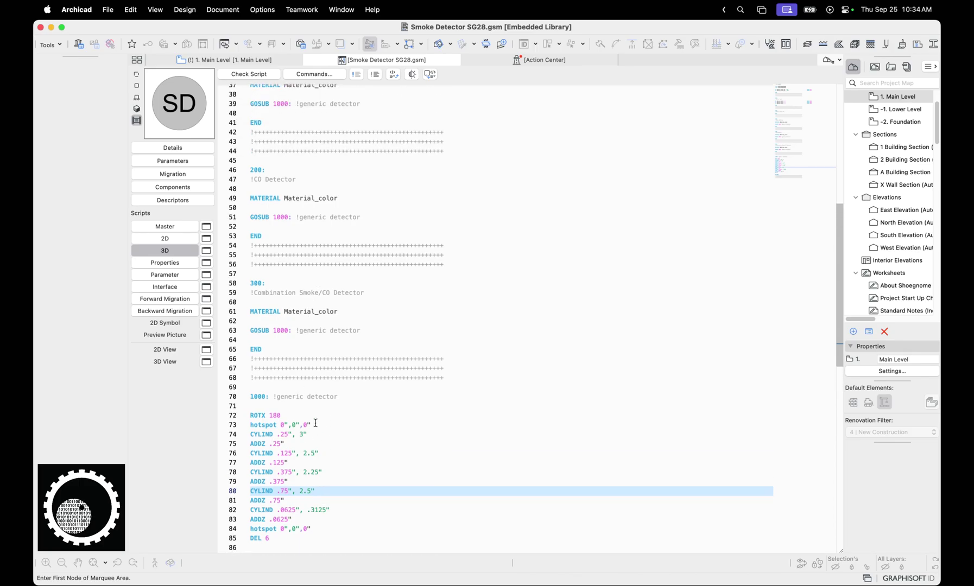
pyautogui.scroll(10, 313, 418)
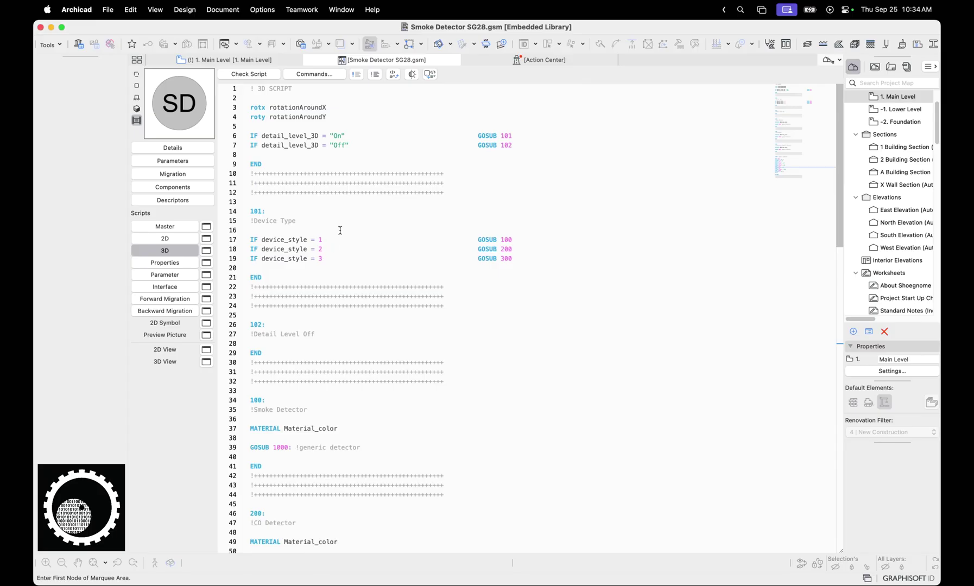
pyautogui.click(346, 229)
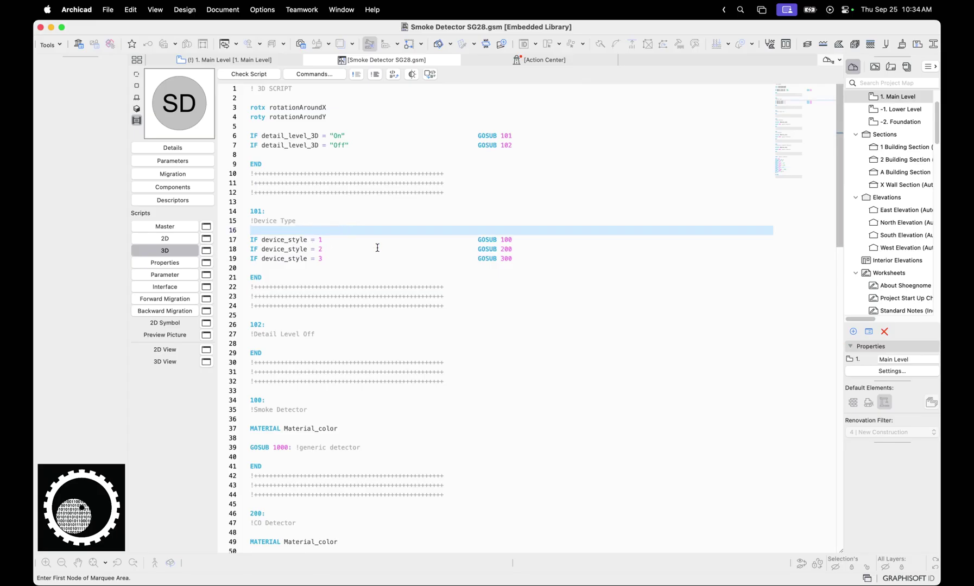
pyautogui.click(184, 239)
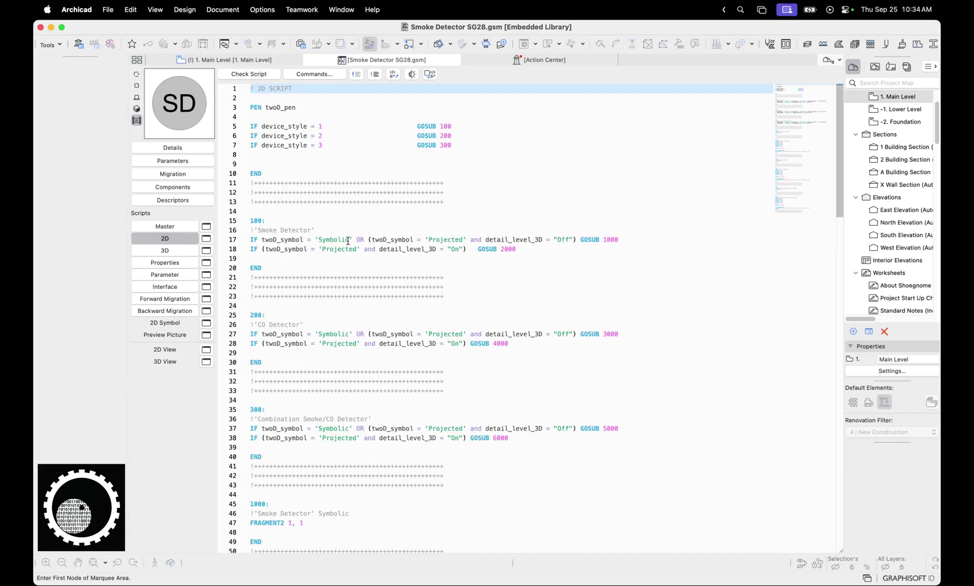
# Step: Scroll the 2D script, open the SD 2D symbol, and select its circle fill
pyautogui.scroll(-20, 348, 240)
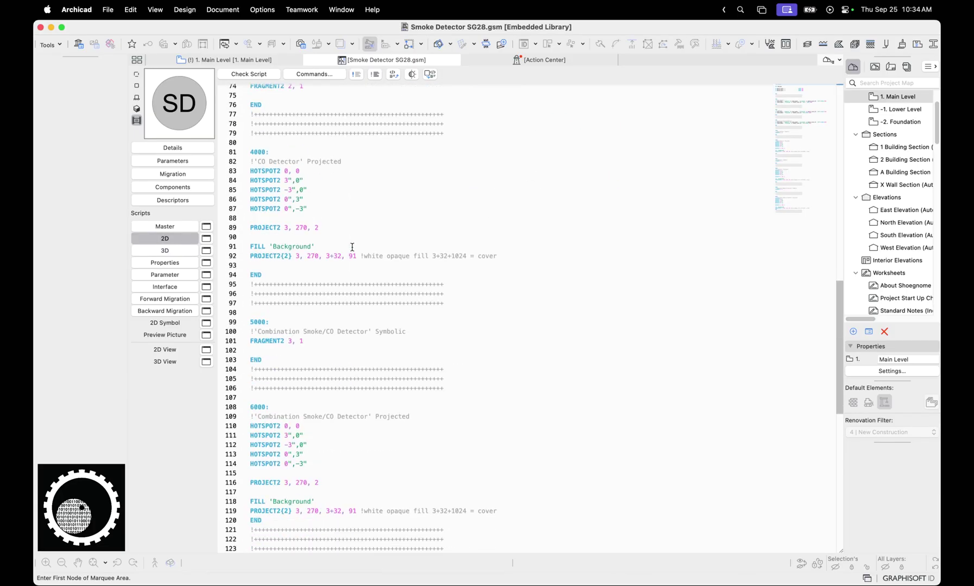
pyautogui.scroll(-4, 353, 247)
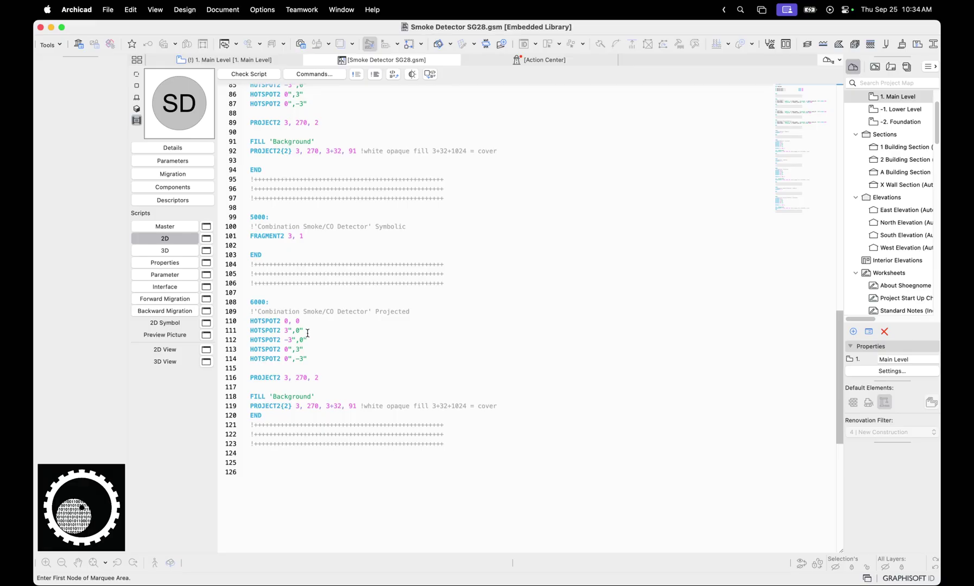
pyautogui.scroll(20, 317, 293)
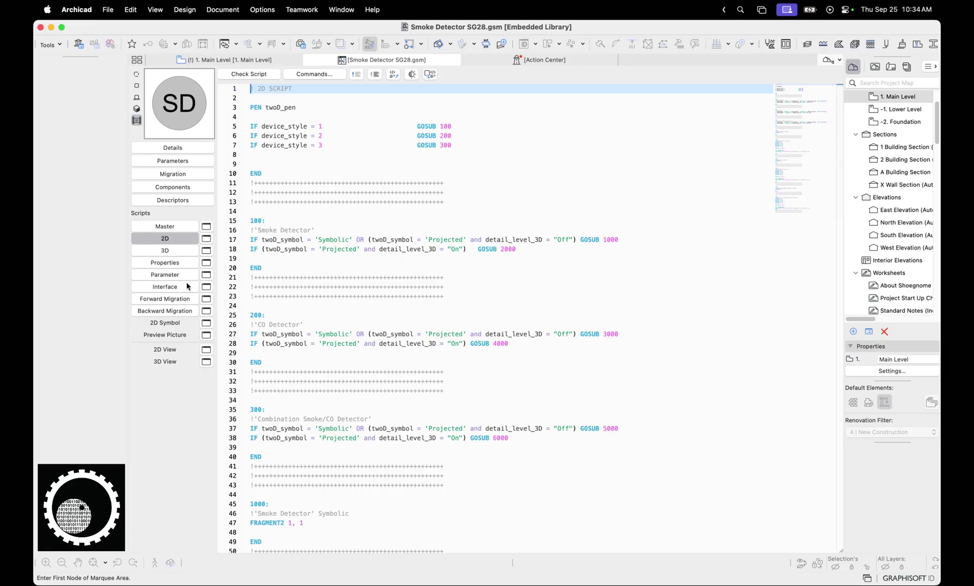
pyautogui.click(205, 324)
pyautogui.scroll(-4, 436, 328)
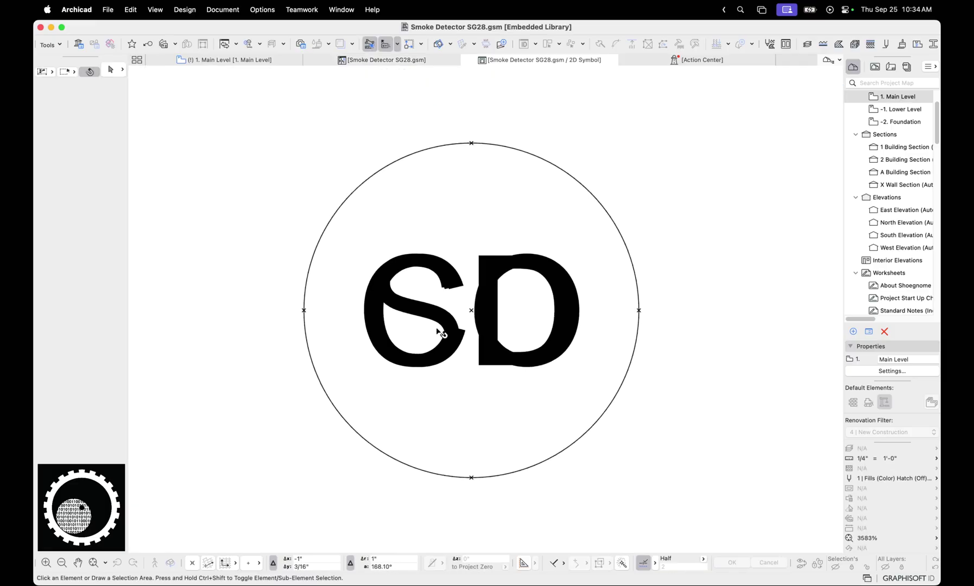
pyautogui.click(465, 270)
# Step: Check the fill's layer, then return to the script editor and show the Parameter script
pyautogui.click(80, 96)
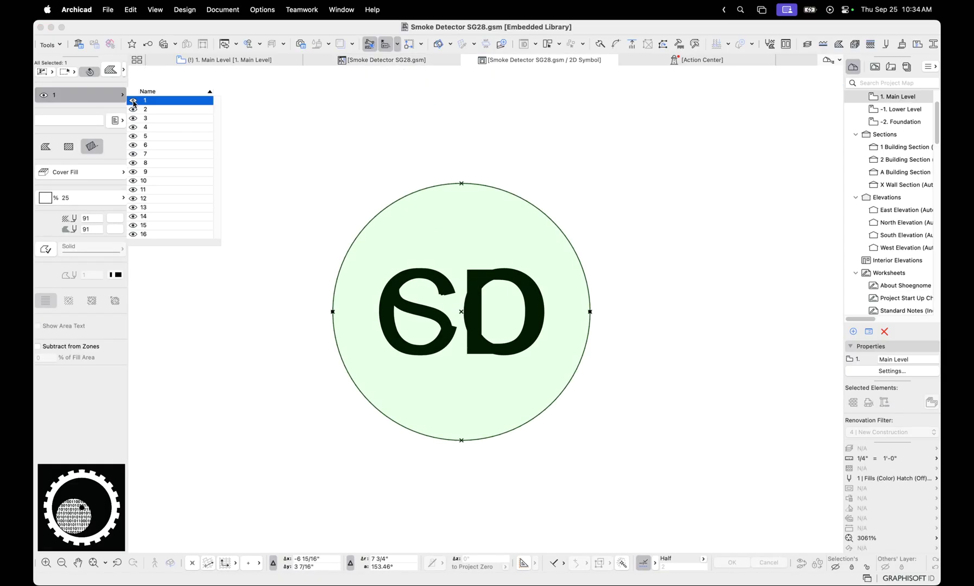
pyautogui.click(400, 160)
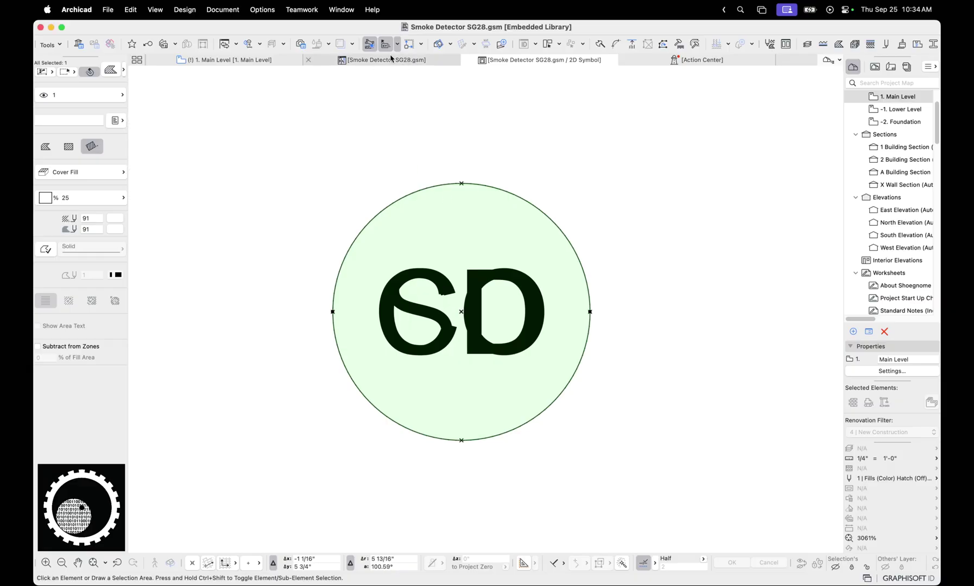
pyautogui.click(398, 60)
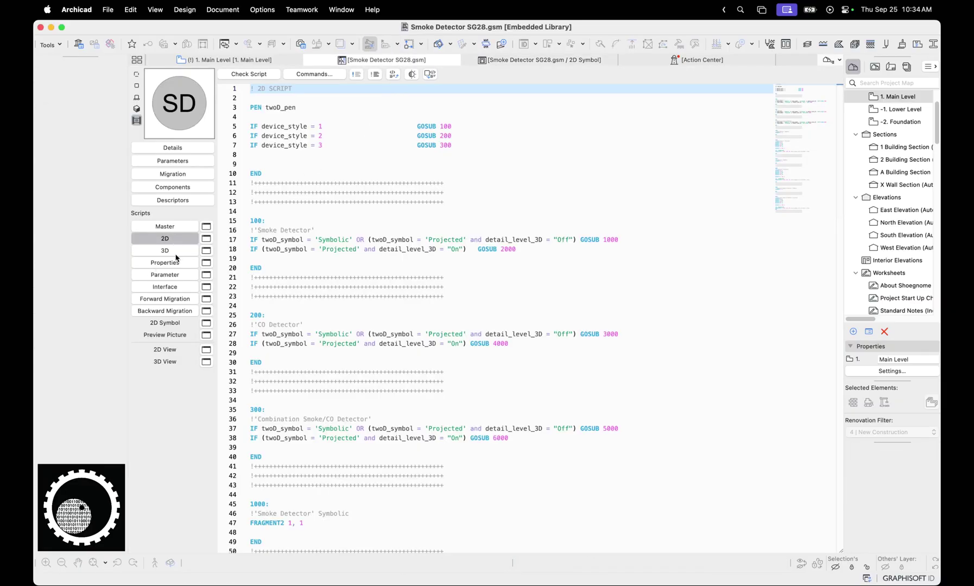
pyautogui.click(192, 264)
# Step: Show the Smoke Detector's Parameter script, select all of its text, then clear the selection
pyautogui.click(190, 275)
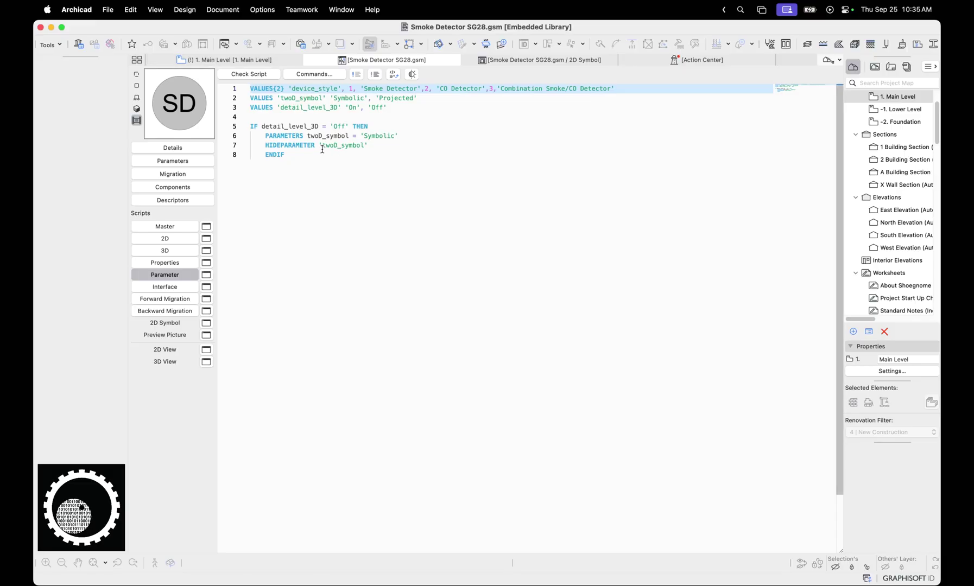
pyautogui.press('super+a')
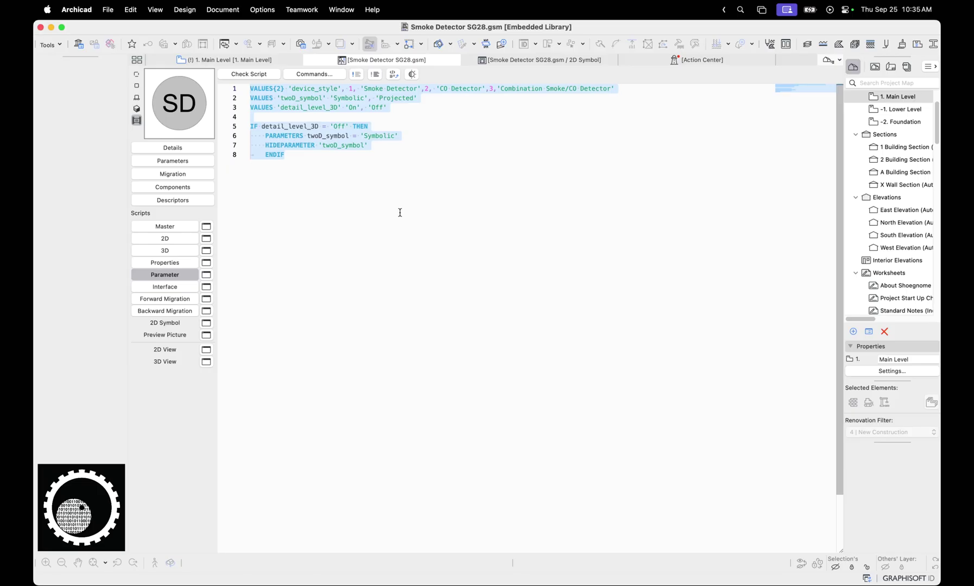
pyautogui.click(392, 179)
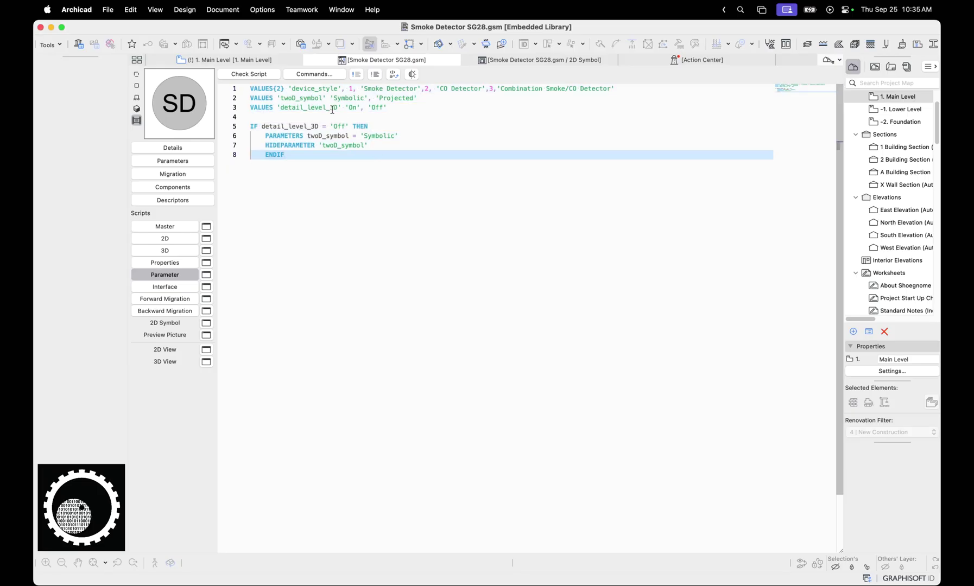
# Step: Return to the 1. Main Level plan and bring the Align and CenterLine symbols into view
pyautogui.click(268, 60)
pyautogui.scroll(-5, 450, 206)
pyautogui.moveTo(457, 222); pyautogui.dragTo(348, 315, button='middle')
pyautogui.scroll(-3, 469, 273)
pyautogui.scroll(-1, 522, 237)
pyautogui.moveTo(523, 237); pyautogui.dragTo(377, 271, button='middle')
pyautogui.moveTo(488, 223); pyautogui.dragTo(391, 292, button='middle')
pyautogui.scroll(2, 443, 243)
pyautogui.moveTo(400, 128); pyautogui.dragTo(644, 273)
pyautogui.moveTo(593, 277); pyautogui.dragTo(577, 327, button='middle')
pyautogui.moveTo(559, 253); pyautogui.dragTo(362, 167)
# Step: Select the Align marker and then the dashed centerline symbol in turn to inspect them
pyautogui.click(362, 170)
pyautogui.scroll(4, 526, 251)
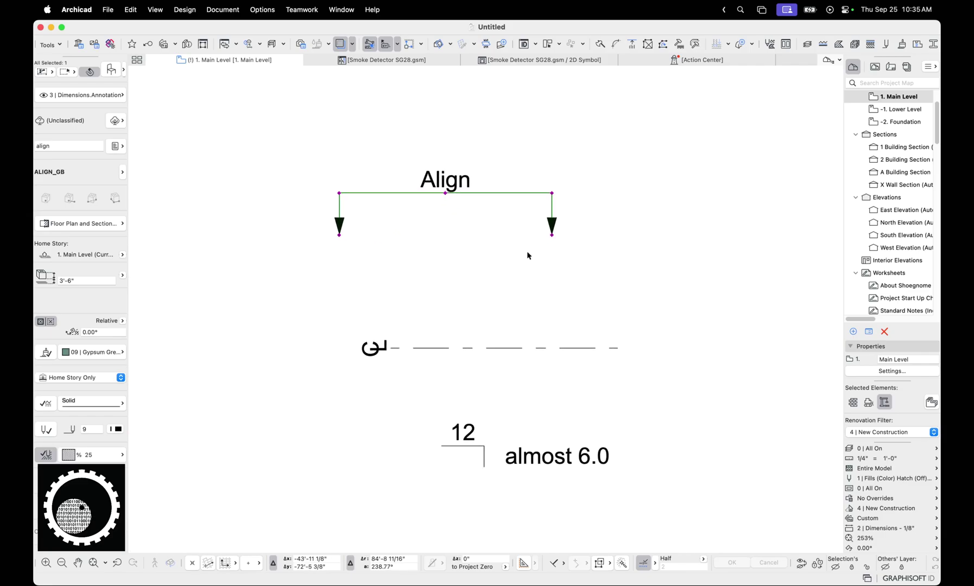
pyautogui.press('Escape')
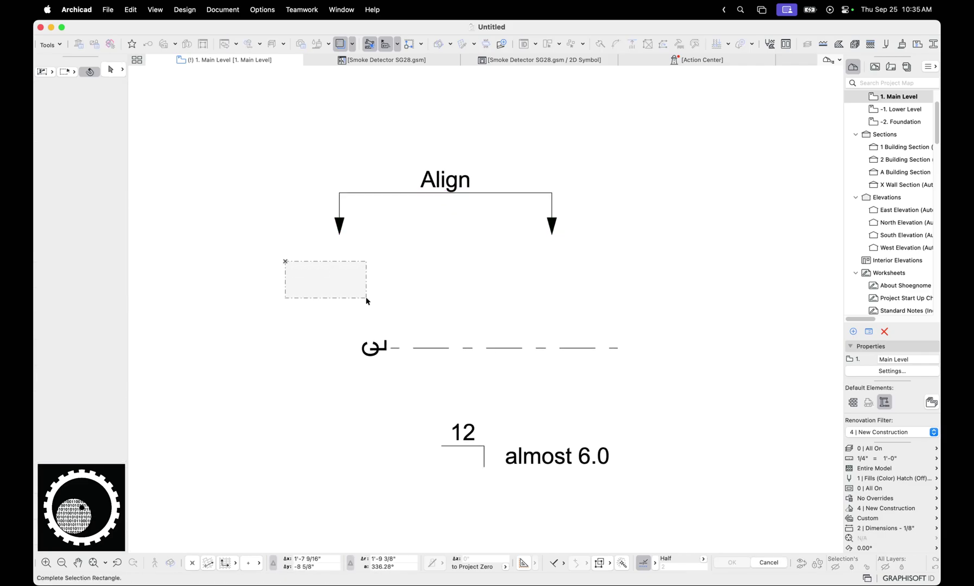
pyautogui.click(692, 392)
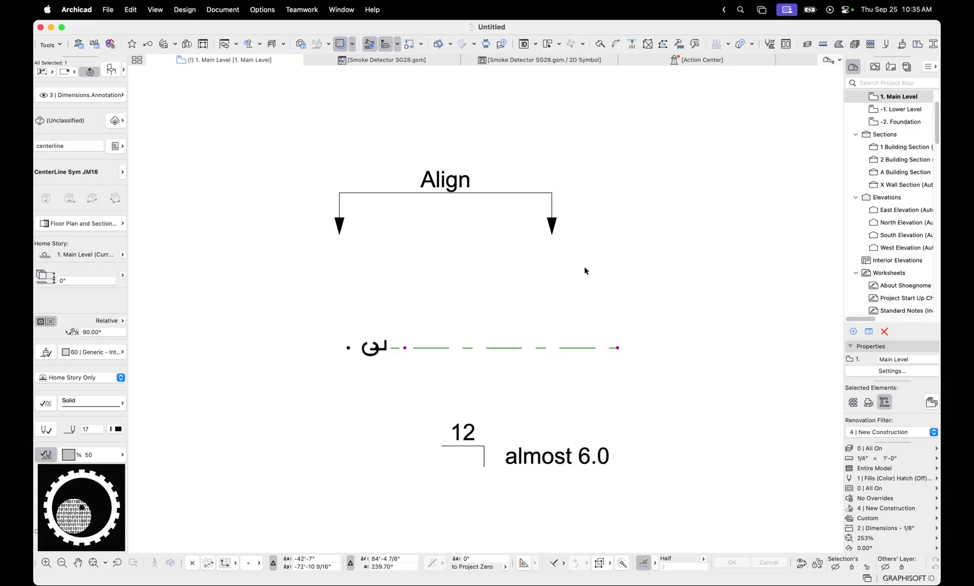
pyautogui.press('Escape')
# Step: Stretch the Align marker wider to the right, undoing a trial move of its label
pyautogui.moveTo(288, 145); pyautogui.dragTo(655, 281)
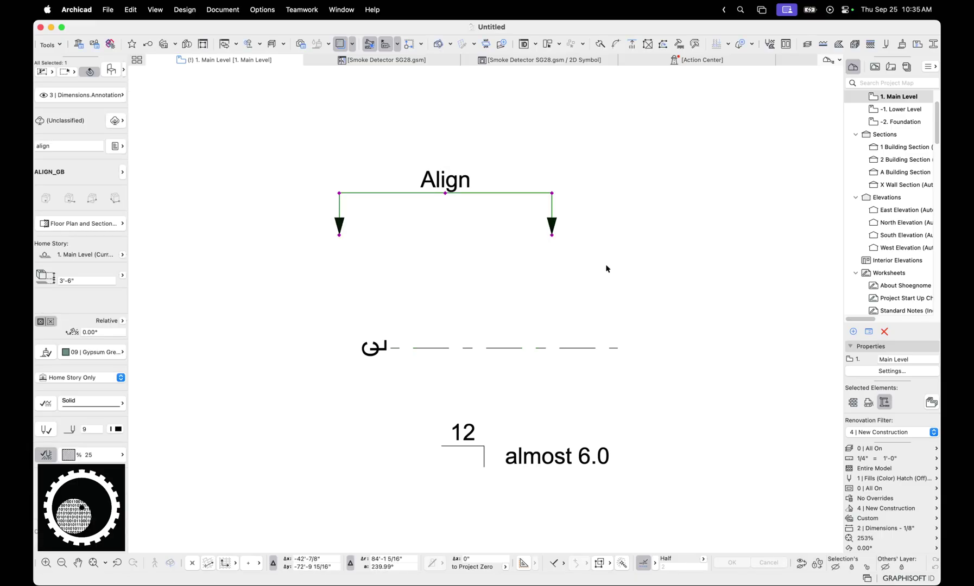
pyautogui.moveTo(552, 235); pyautogui.dragTo(691, 235)
pyautogui.click(516, 193)
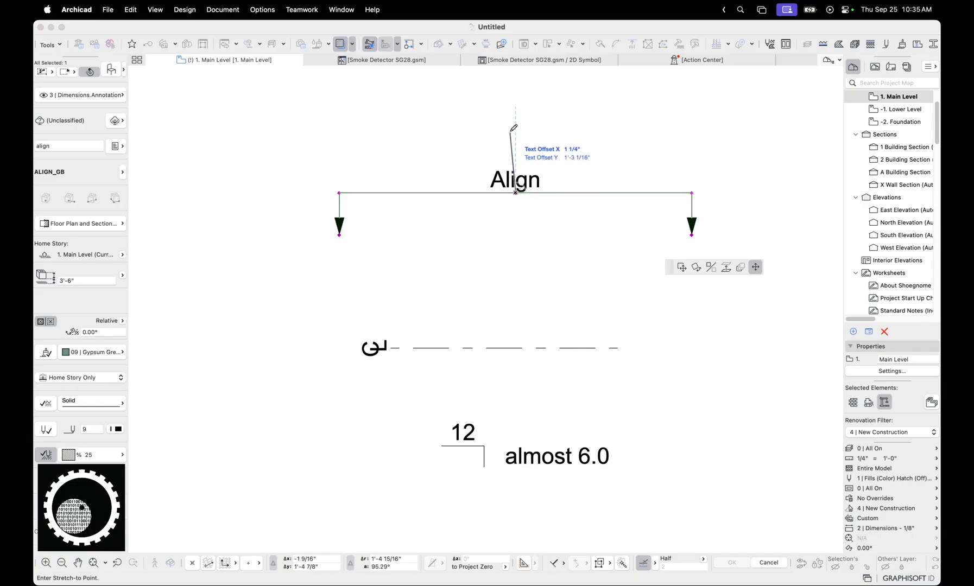
pyautogui.click(515, 127)
pyautogui.press('super+z')
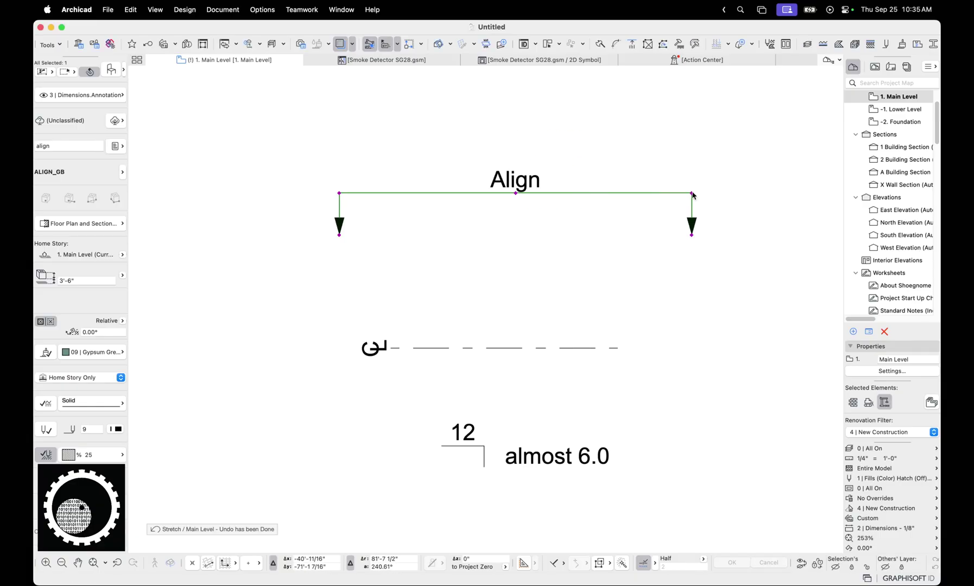
# Step: Move the Align marker beside the end of the door wall
pyautogui.click(691, 193)
pyautogui.click(681, 132)
pyautogui.scroll(-5, 590, 367)
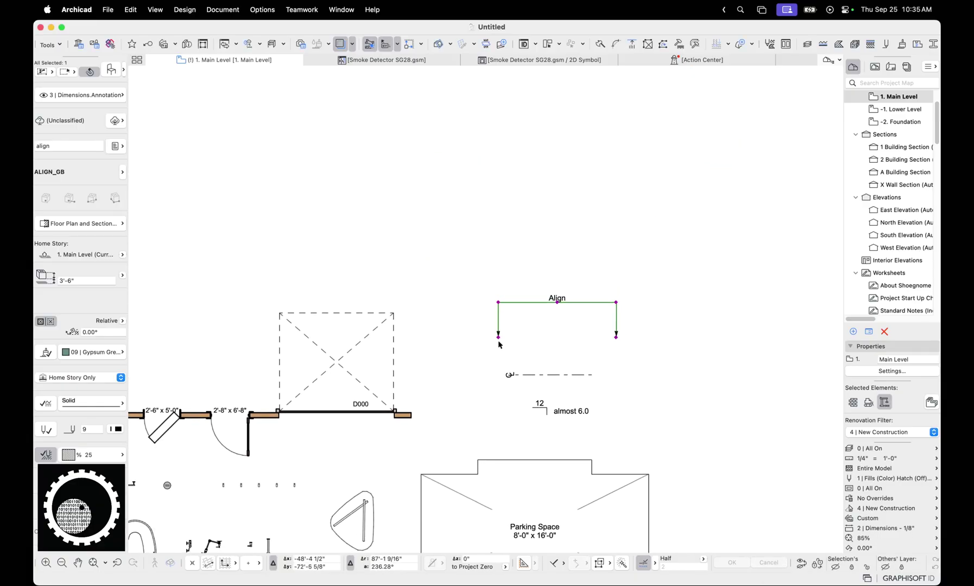
pyautogui.click(498, 337)
pyautogui.scroll(-5, 421, 305)
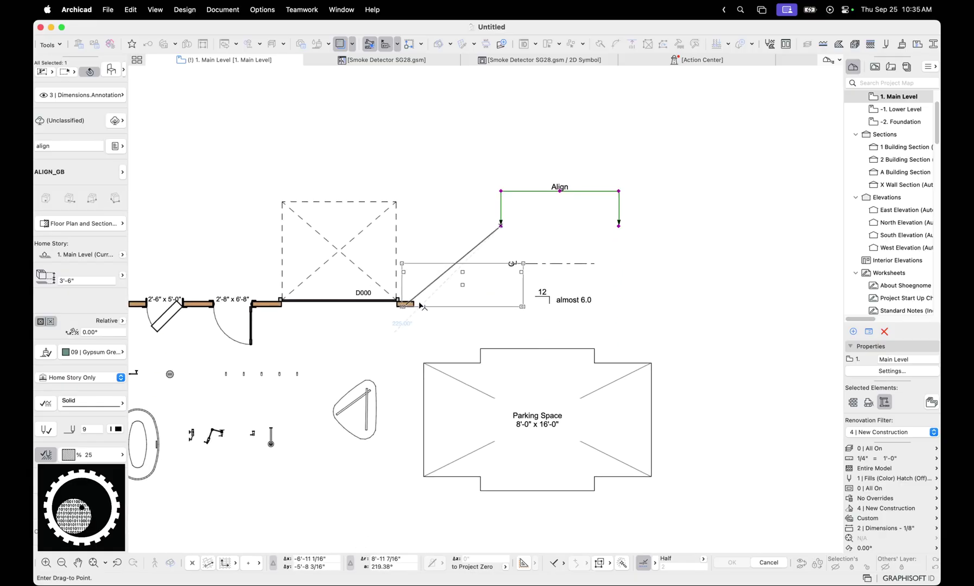
pyautogui.moveTo(476, 299); pyautogui.dragTo(450, 385, button='middle')
pyautogui.click(383, 387)
# Step: Draw a short interior wall near the 12 roof slope symbol
pyautogui.press('Escape')
pyautogui.press('w')
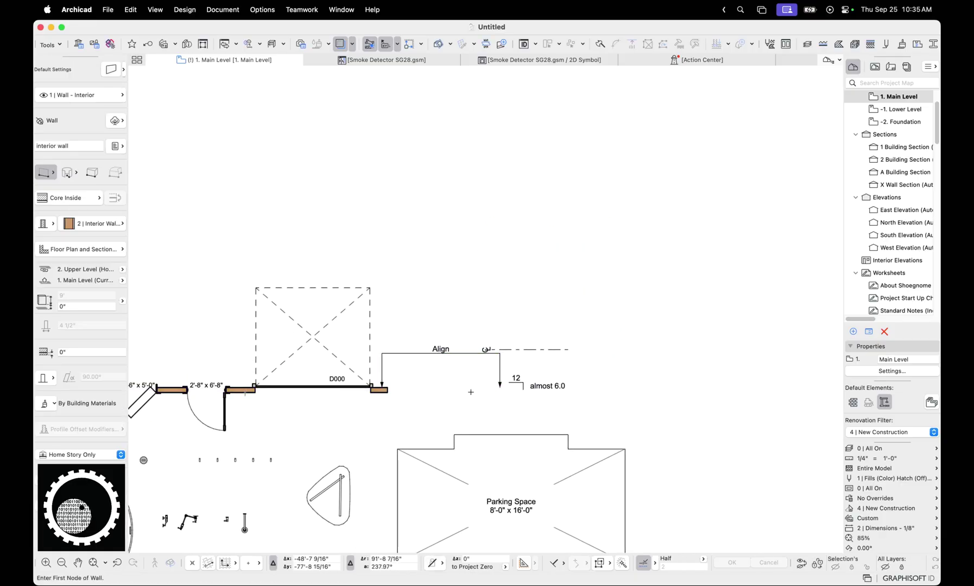
pyautogui.click(494, 394)
pyautogui.click(572, 394)
pyautogui.keyDown('shift'); pyautogui.click(500, 394); pyautogui.keyUp('shift')
pyautogui.click(500, 394)
pyautogui.click(500, 388)
pyautogui.press('Escape')
pyautogui.press('Escape')
# Step: Delete the new short wall and move the Align marker up and to the right
pyautogui.click(506, 392)
pyautogui.press('Delete')
pyautogui.click(447, 354)
pyautogui.moveTo(447, 354); pyautogui.dragTo(488, 296)
# Step: Review the Align marker's text settings, leaving the text orientation on Auto-Align
pyautogui.press('super+t')
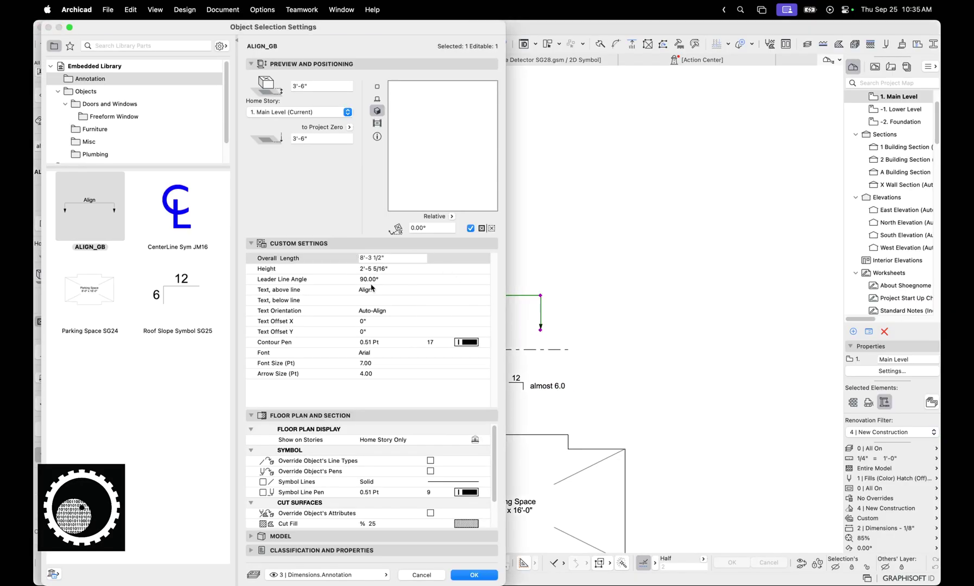
pyautogui.click(381, 298)
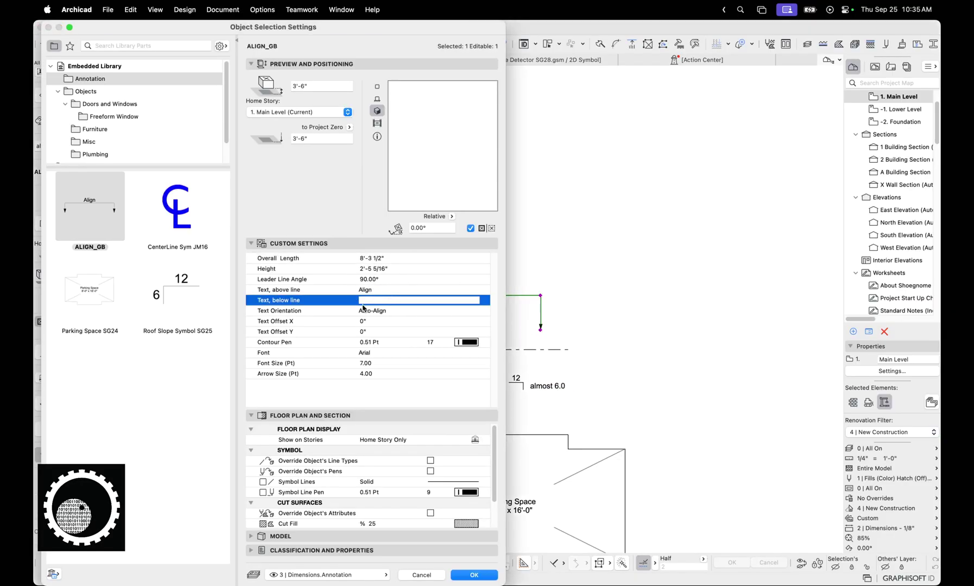
pyautogui.click(393, 313)
pyautogui.click(484, 311)
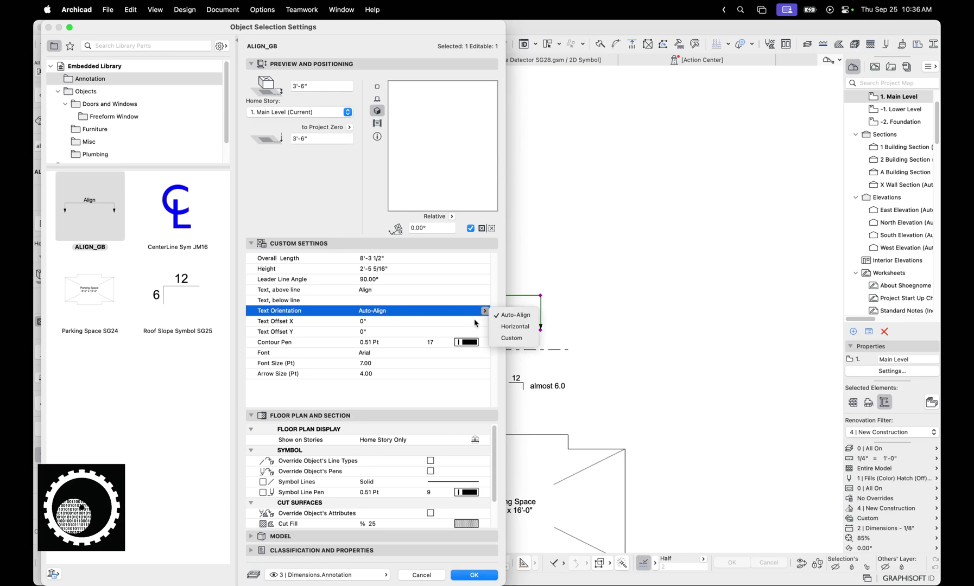
pyautogui.click(390, 328)
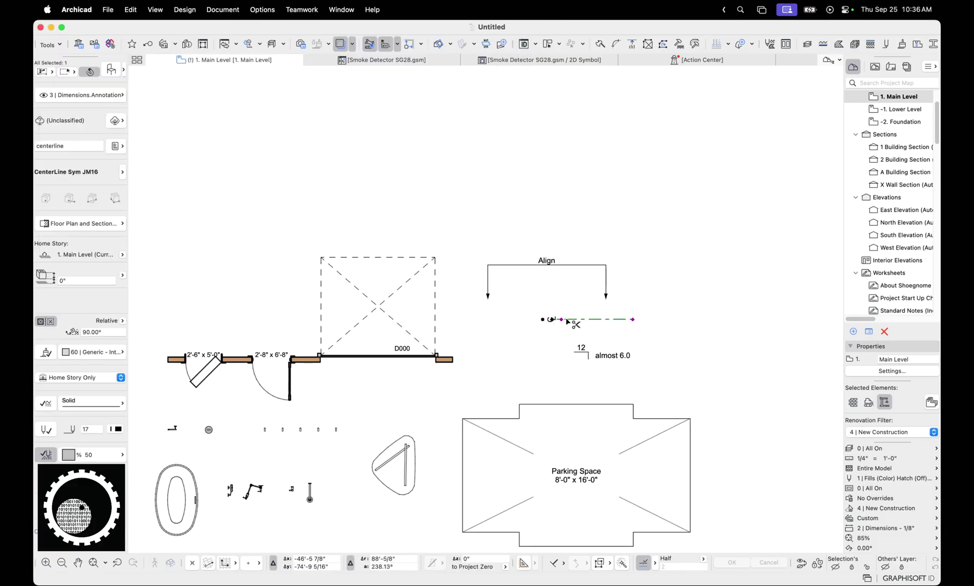
# Step: Rotate the CenterLine symbol 90° so it runs vertically
pyautogui.press('super+e')
pyautogui.click(565, 320)
pyautogui.click(602, 320)
pyautogui.click(561, 345)
# Step: Move the vertical CenterLine symbol over to the door
pyautogui.press('super+d')
pyautogui.click(563, 342)
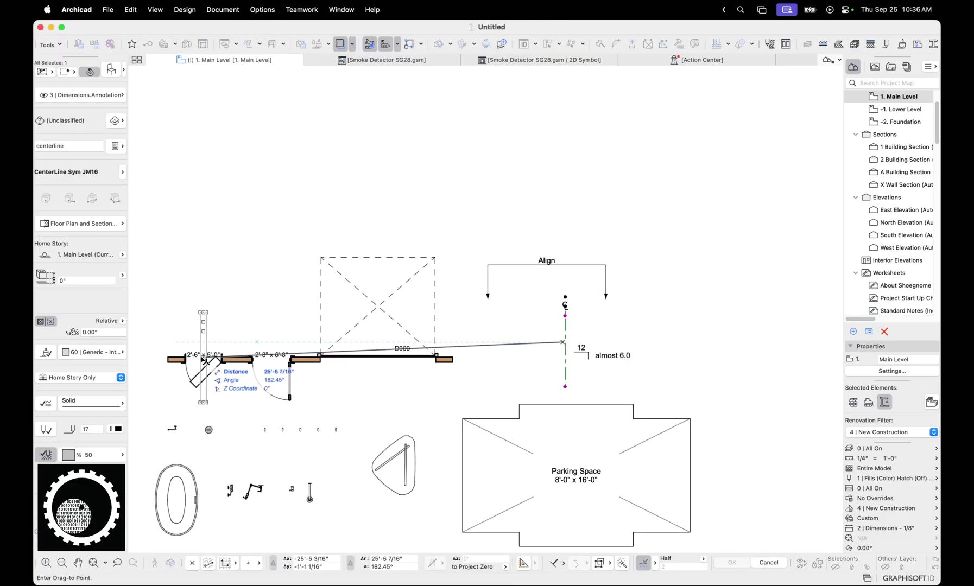
pyautogui.click(206, 342)
# Step: Add a dimension line above the doors
pyautogui.press('Escape')
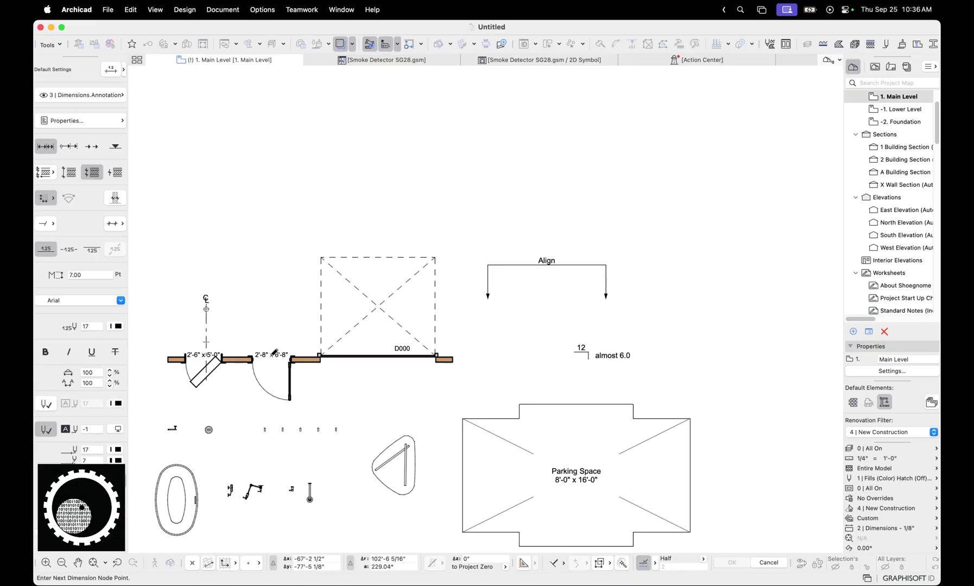
pyautogui.click(272, 355)
pyautogui.doubleClick(268, 277)
pyautogui.click(269, 277)
pyautogui.press('Escape')
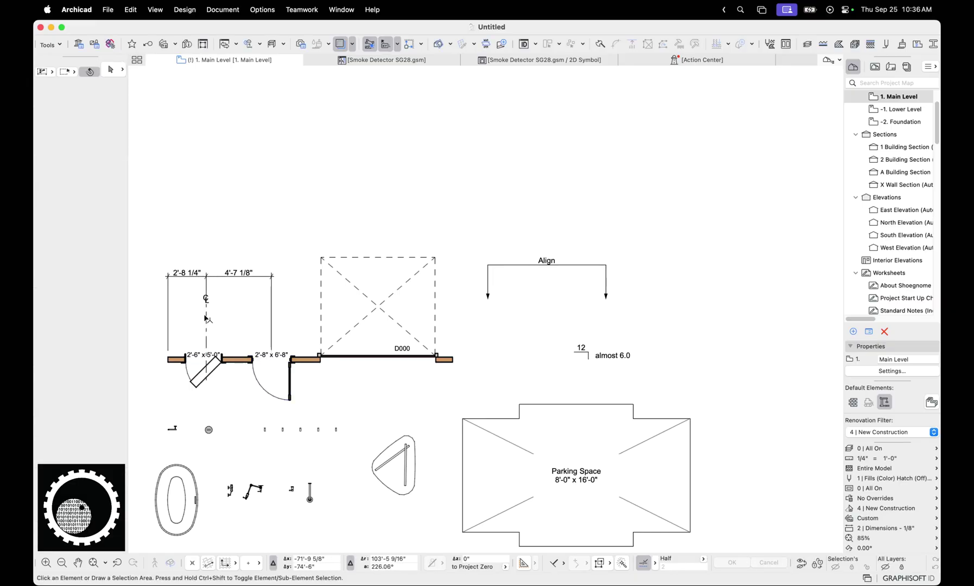
# Step: Move the CenterLine symbol right of the dashed opening and delete the 13'-3 5/8" dimension segment
pyautogui.click(205, 319)
pyautogui.click(206, 296)
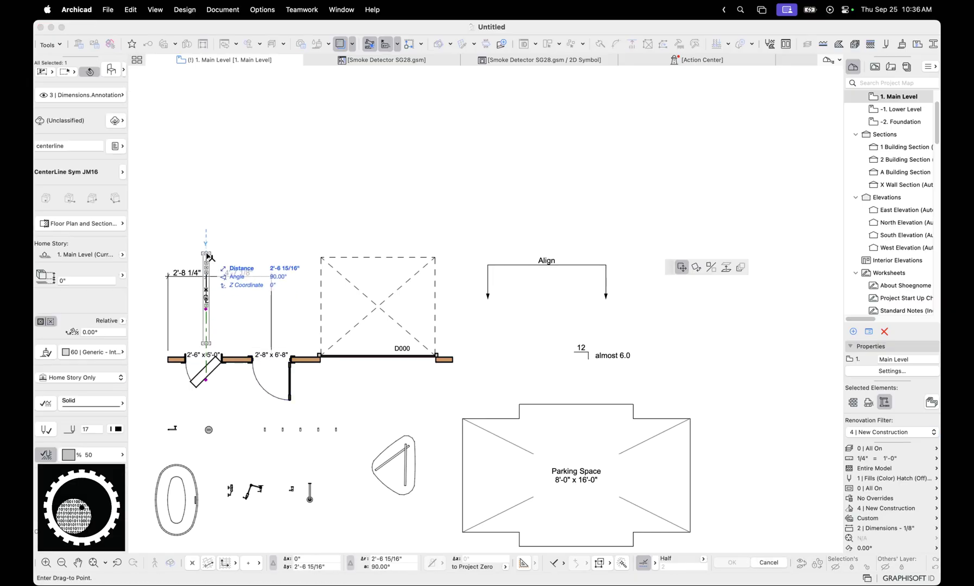
pyautogui.press('Escape')
pyautogui.moveTo(206, 319); pyautogui.dragTo(460, 228)
pyautogui.click(462, 278)
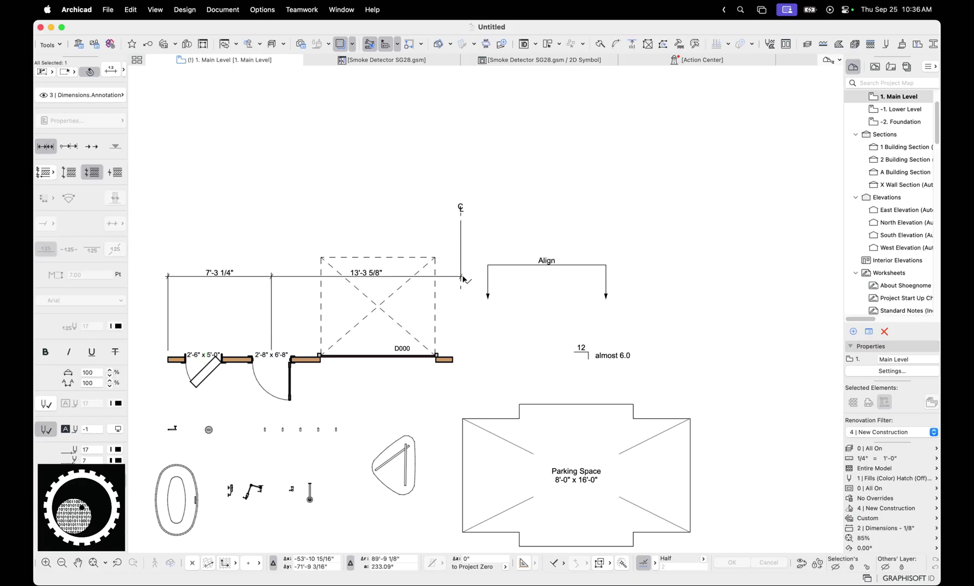
pyautogui.press('Delete')
pyautogui.click(461, 273)
# Step: In the CenterLine Sym JM16 settings, review the label font options and turn on Symbol at other end
pyautogui.press('super+t')
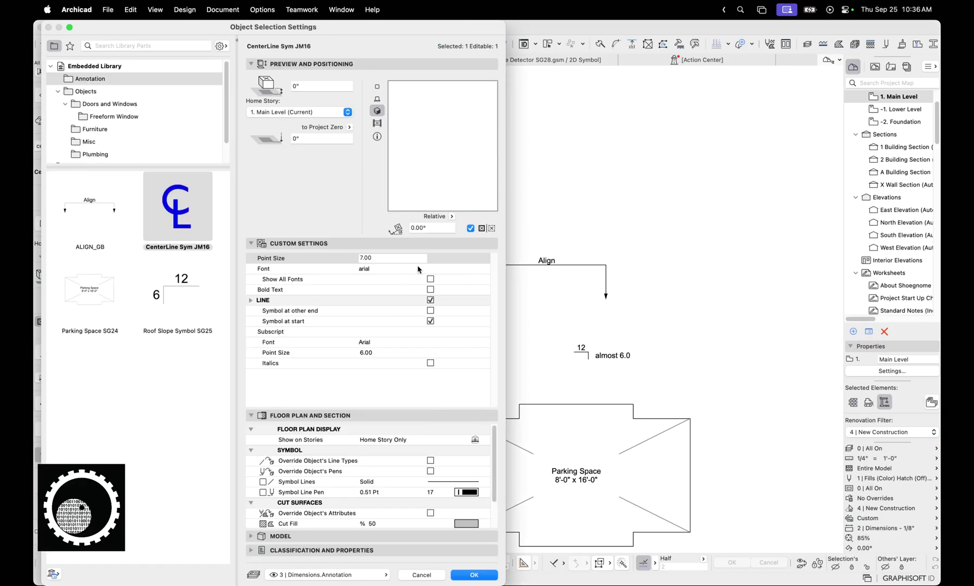
pyautogui.click(386, 259)
pyautogui.click(377, 87)
pyautogui.click(387, 270)
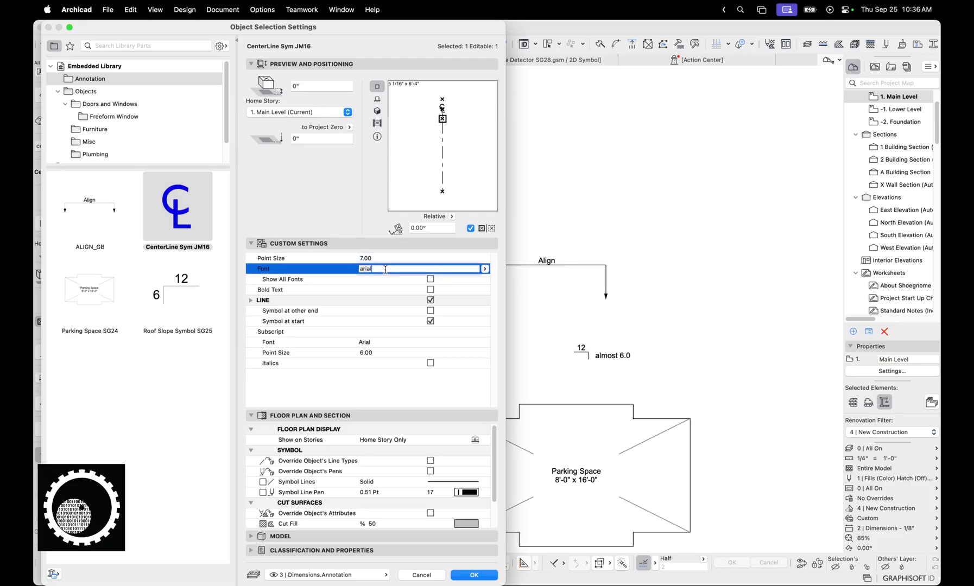
pyautogui.click(432, 291)
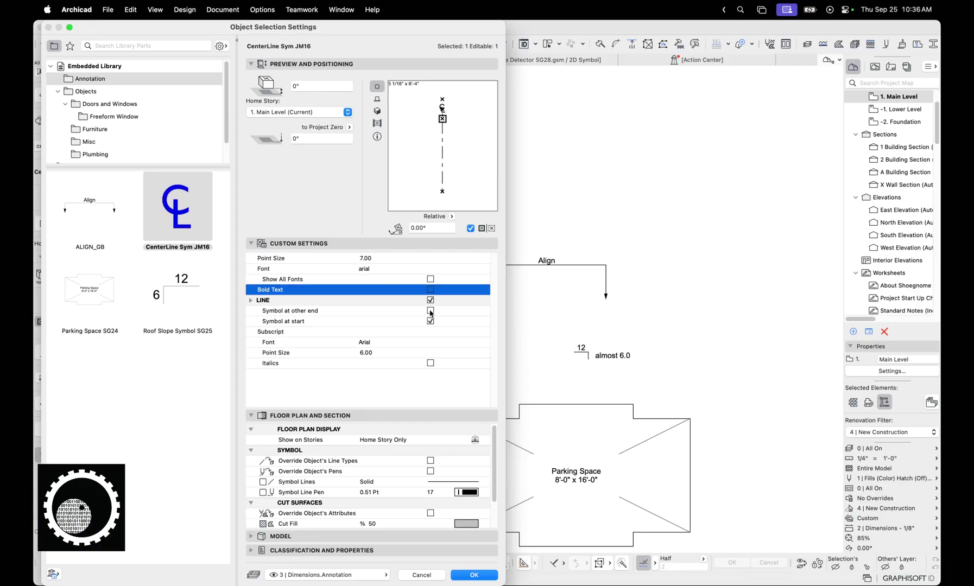
pyautogui.click(430, 311)
pyautogui.click(431, 322)
pyautogui.click(431, 367)
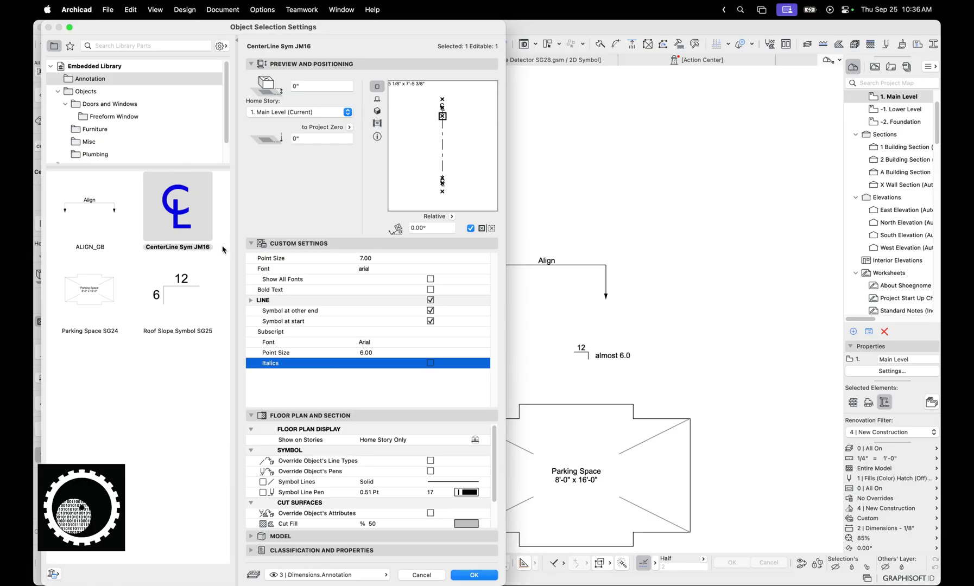
# Step: Close the CenterLine Sym JM16 settings, recentre the plan, and deselect the symbol
pyautogui.press('Escape')
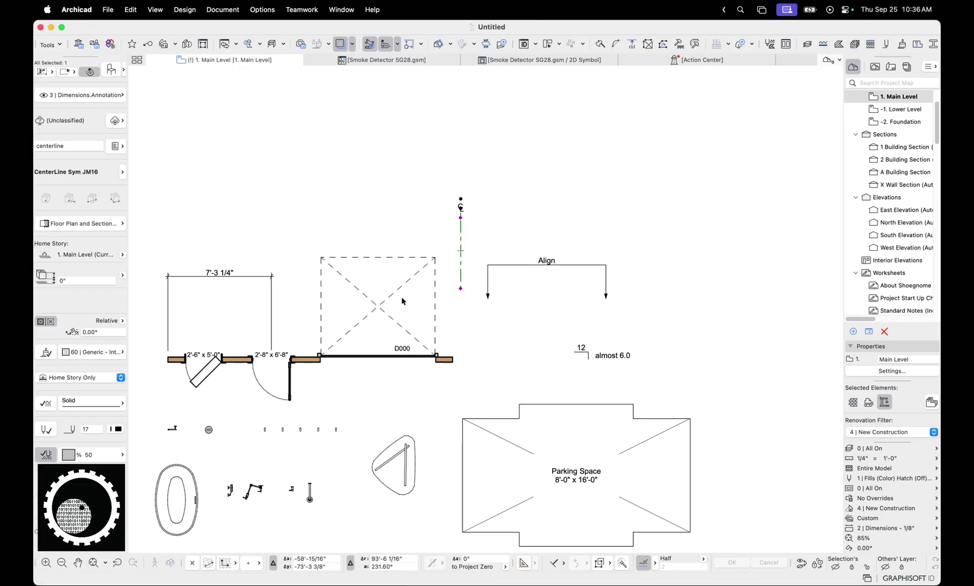
pyautogui.moveTo(402, 301); pyautogui.dragTo(461, 242, button='middle')
pyautogui.press('Escape')
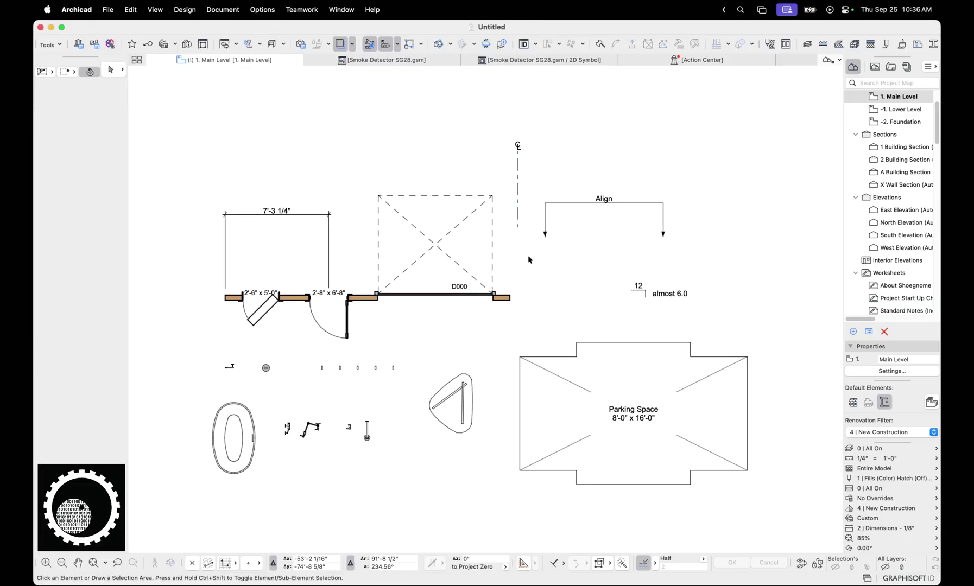